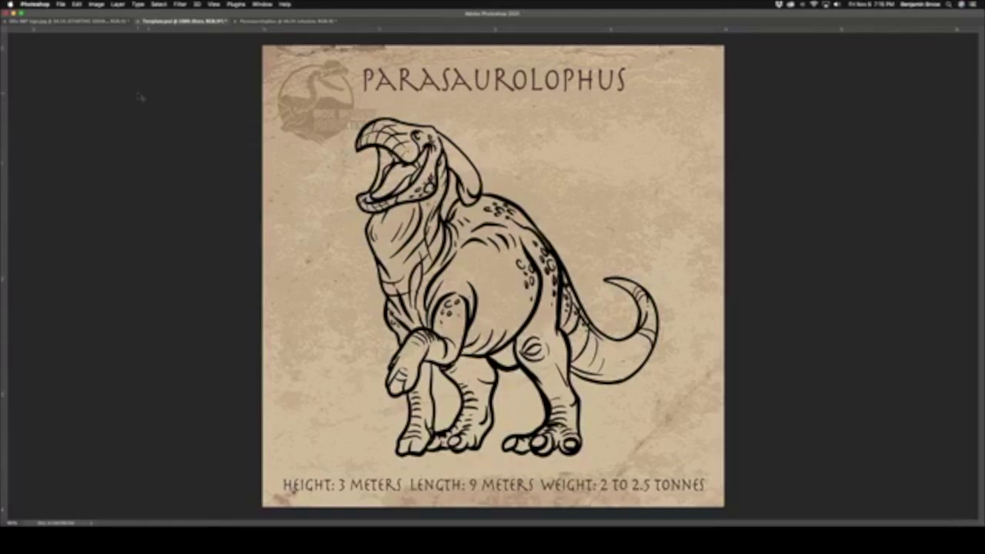
Step: Bring back the hidden panels and collapse the Parasaurolophus layer group along with its color subgroup
key("Tab")
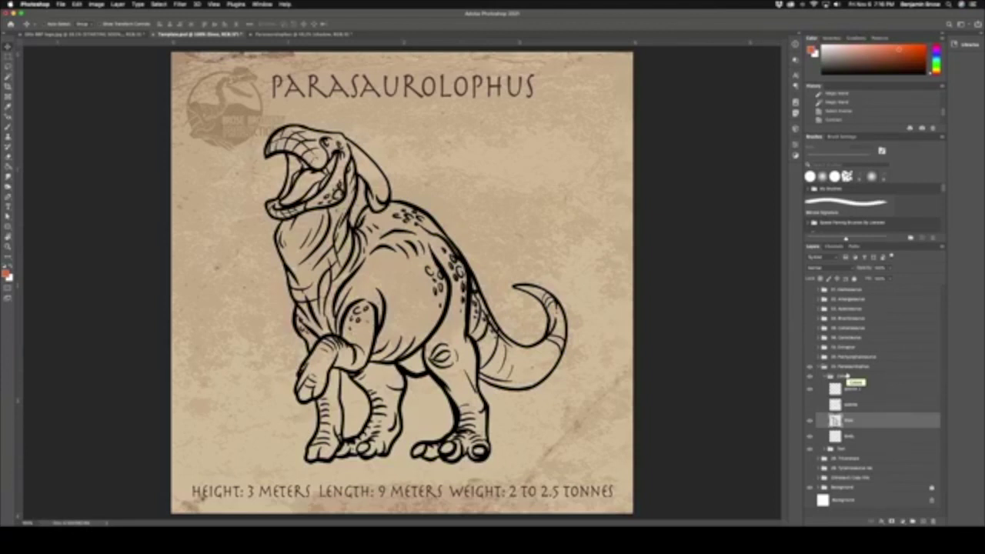
left_click(840, 367)
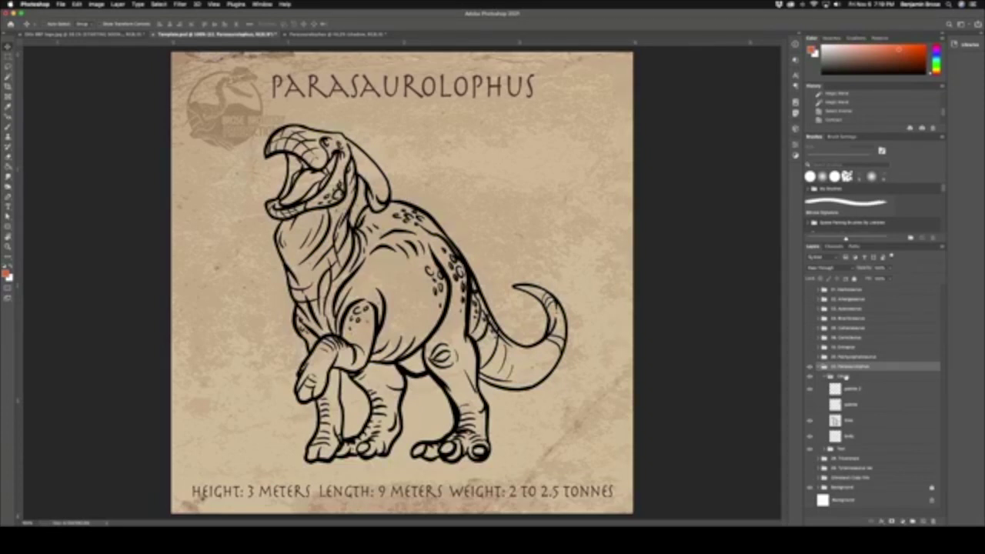
left_click(828, 378)
left_click(818, 367)
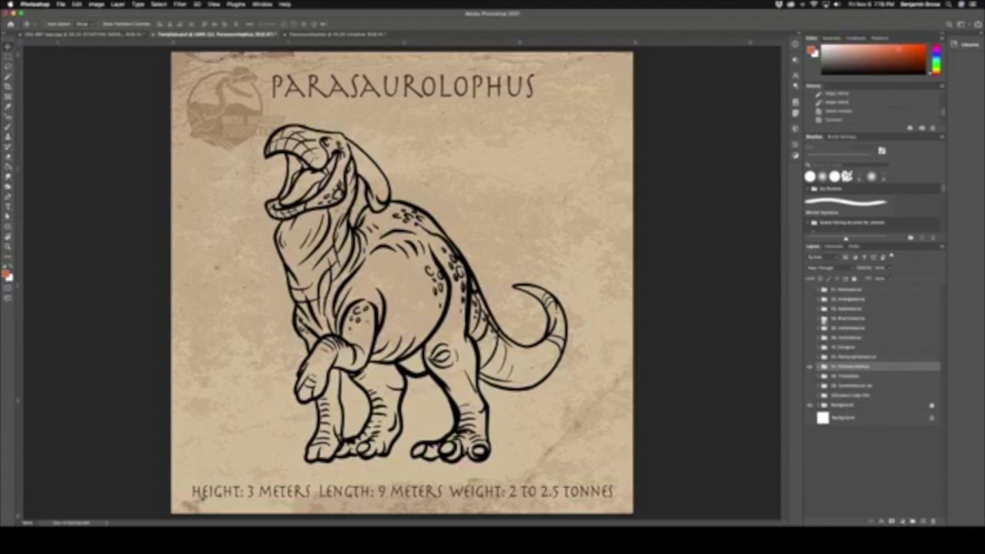
Step: View the Amargasaurus group in place of the Parasaurolophus artwork, and restore the Parasaurolophus group's visibility
left_click(810, 367)
left_click(810, 299)
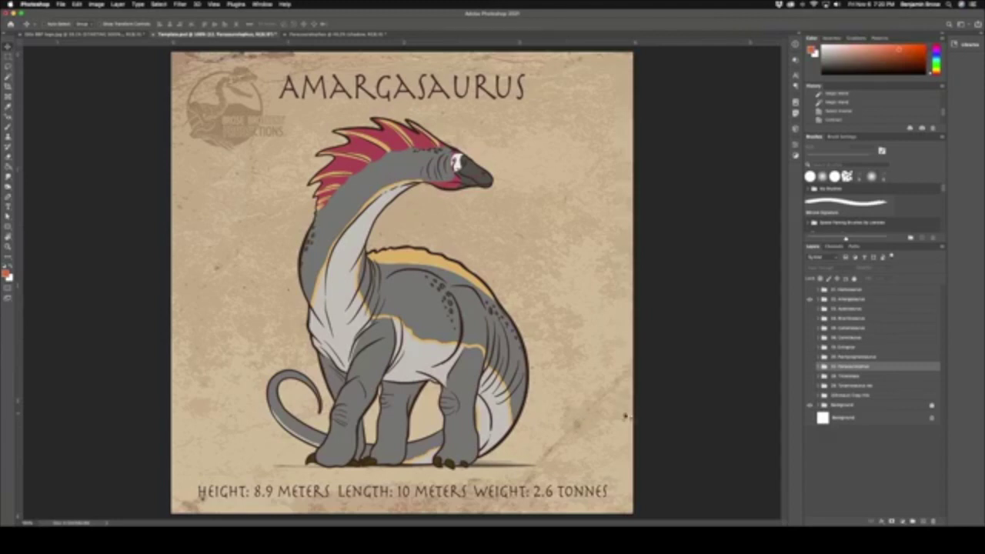
left_click(810, 299)
left_click(810, 367)
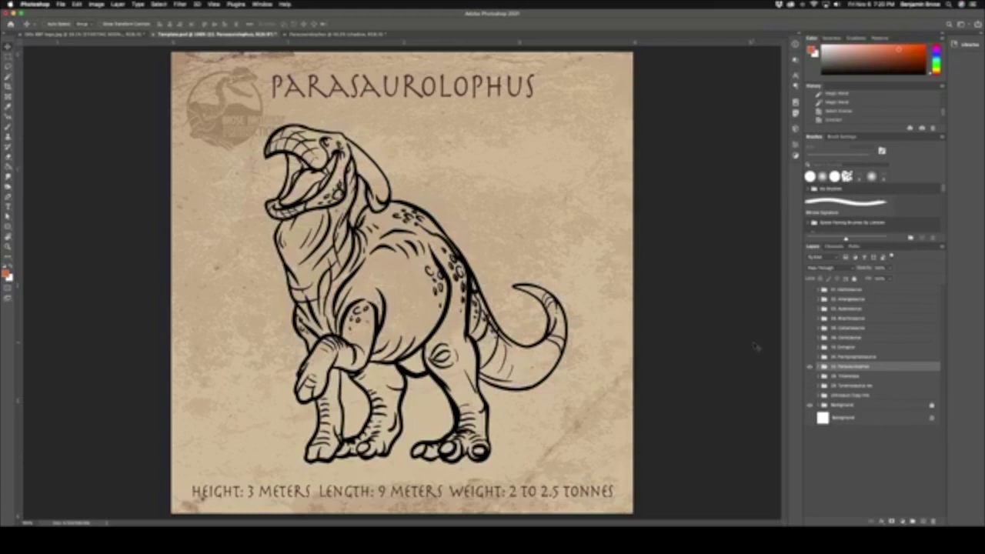
Step: Expand the Parasaurolophus layer group and its color subgroup
left_click(818, 368)
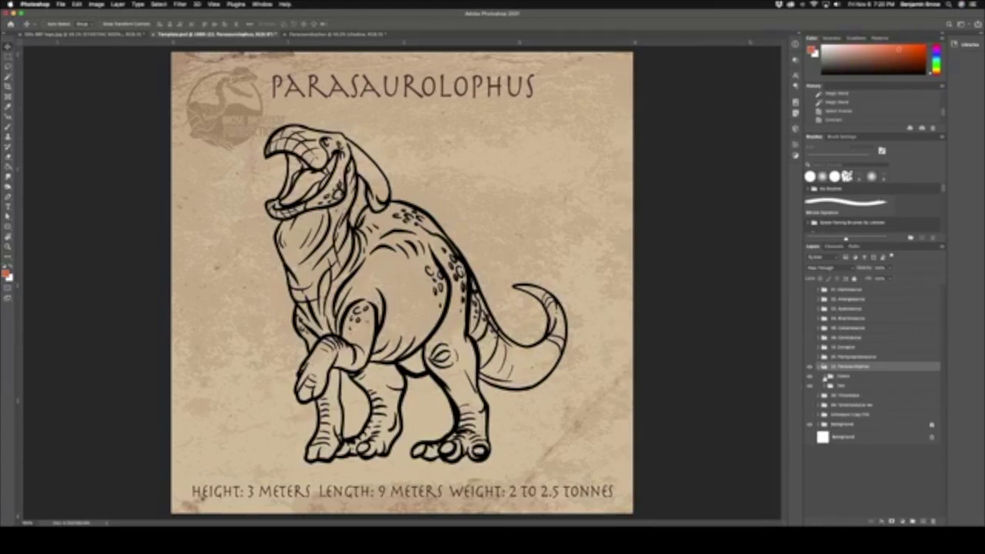
left_click(822, 378)
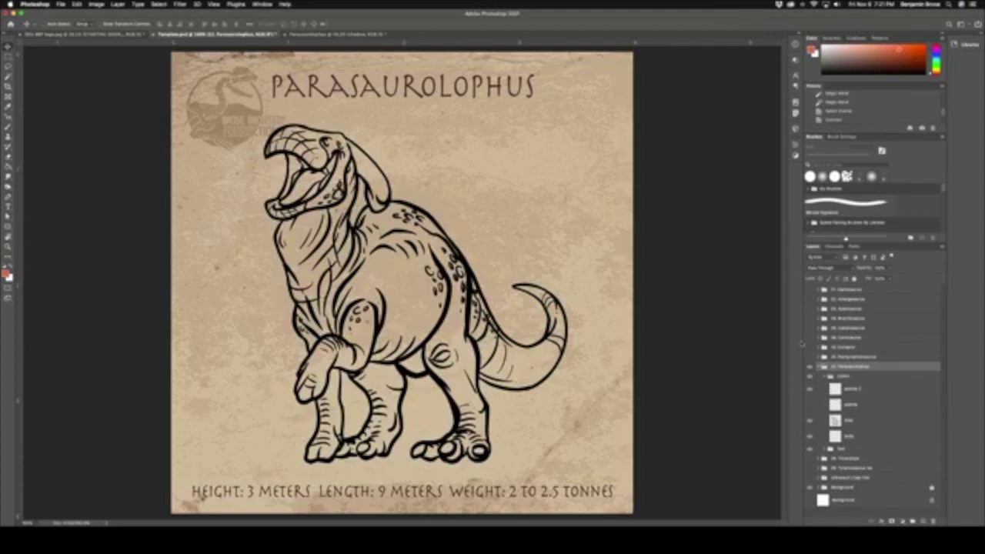
Step: View the Carnotaurus group in place of the Parasaurolophus artwork, and switch back to the Parasaurolophus group
left_click(810, 368)
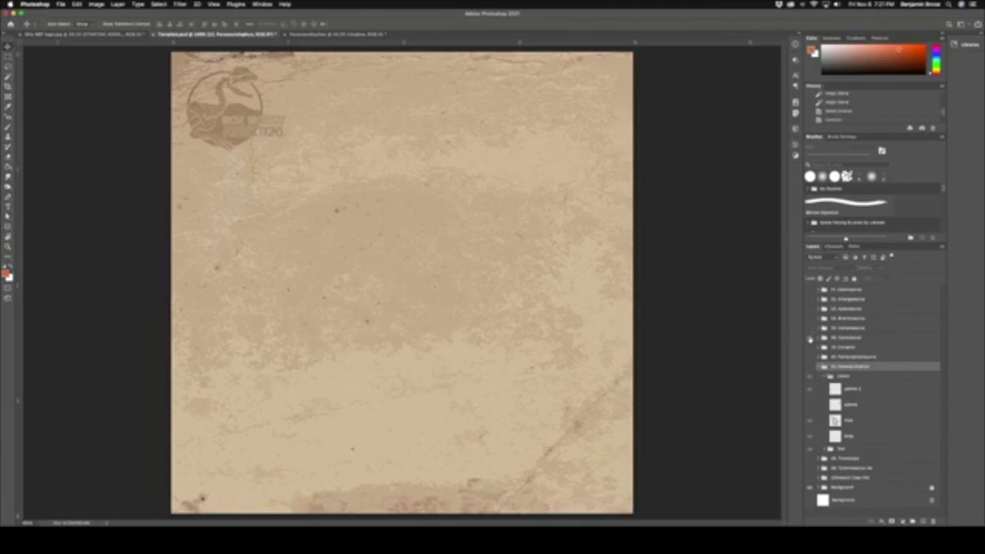
left_click(810, 338)
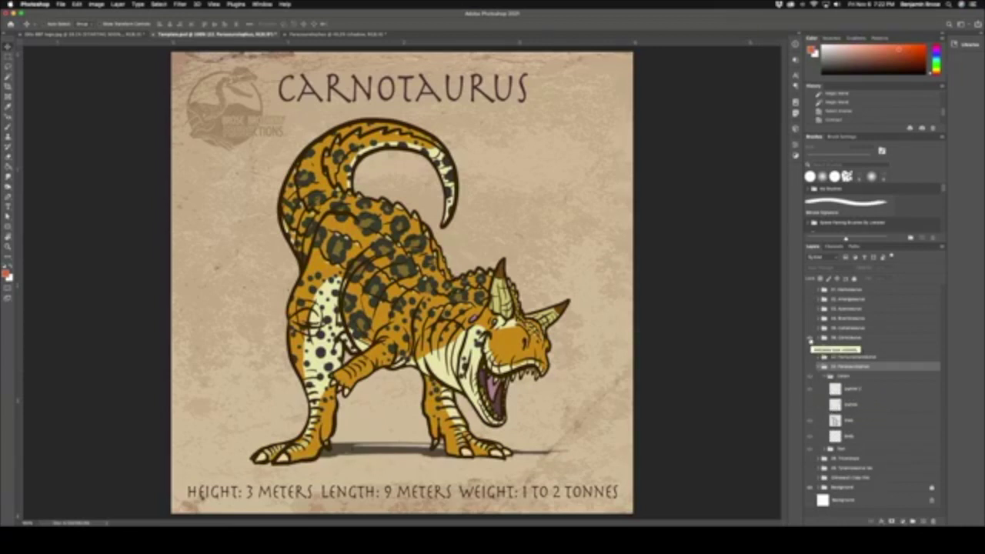
left_click(809, 338)
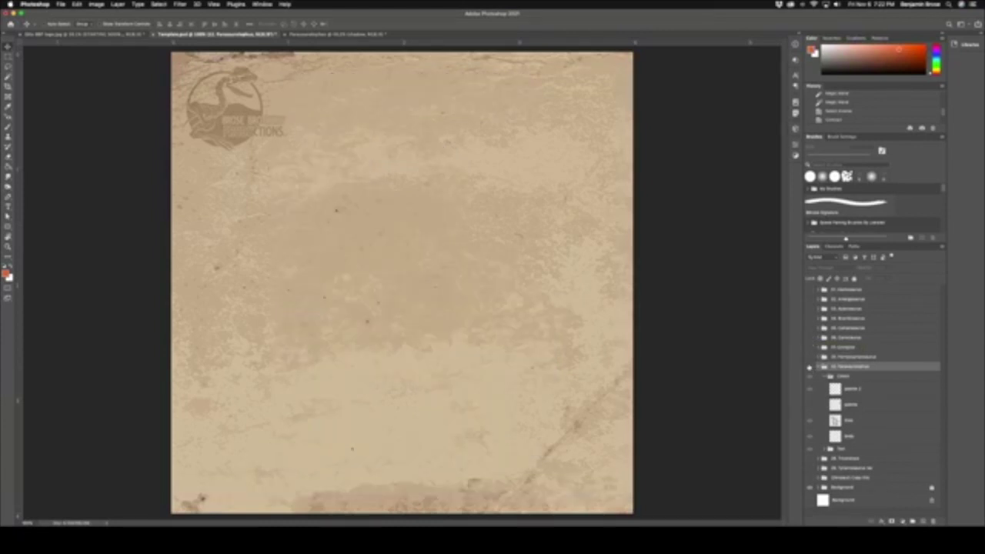
left_click(810, 367)
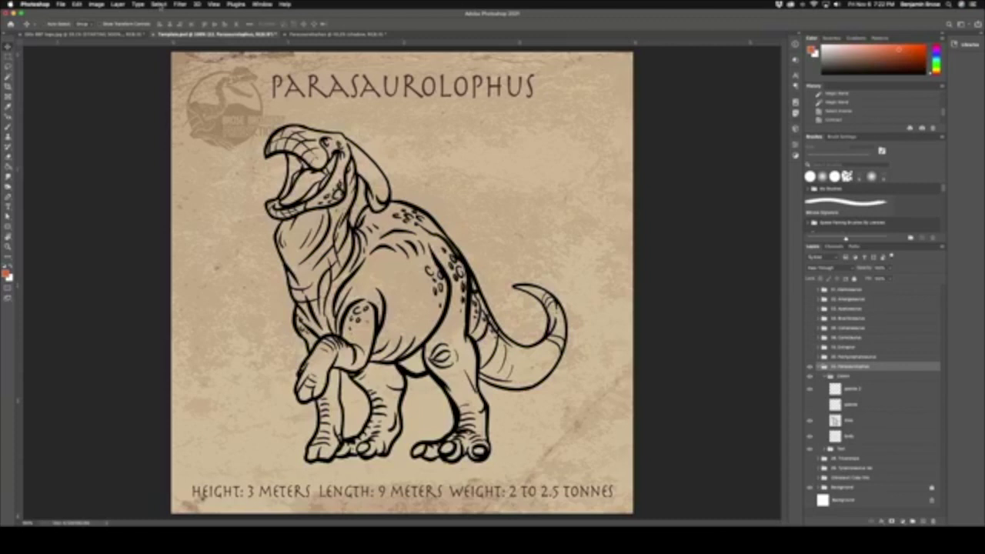
left_click(159, 5)
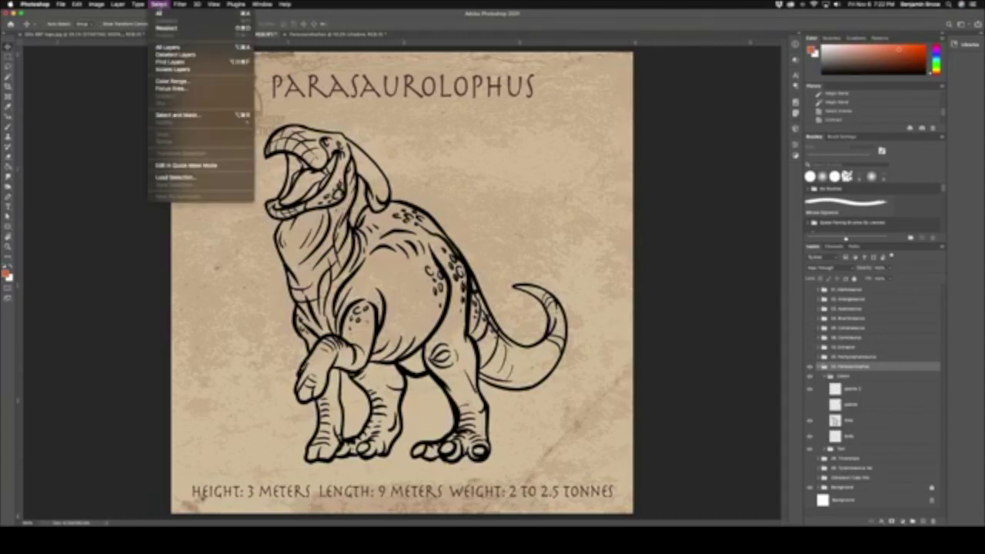
left_click(369, 17)
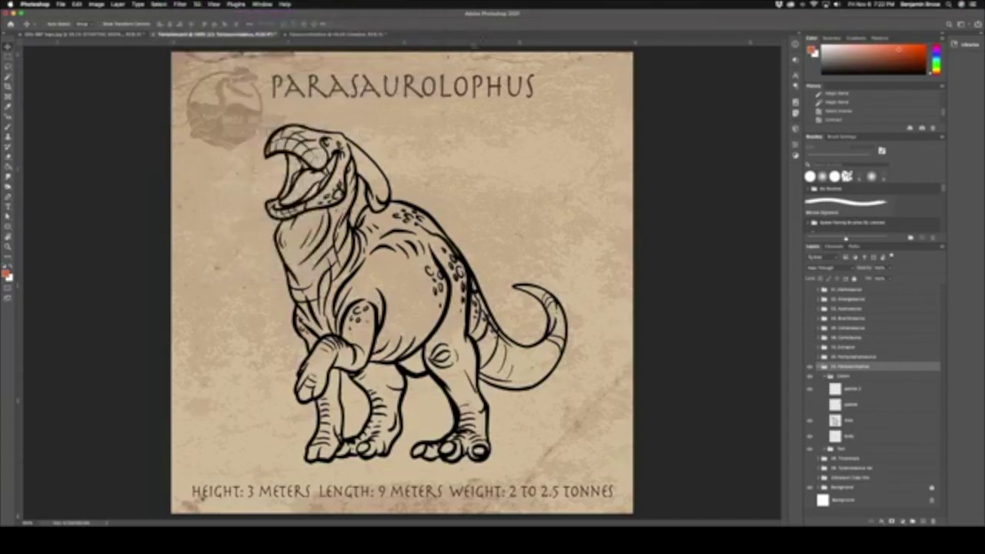
Step: On the lines layer, sample a Magic Wand selection of the empty area around the dinosaur and clear it
key("w")
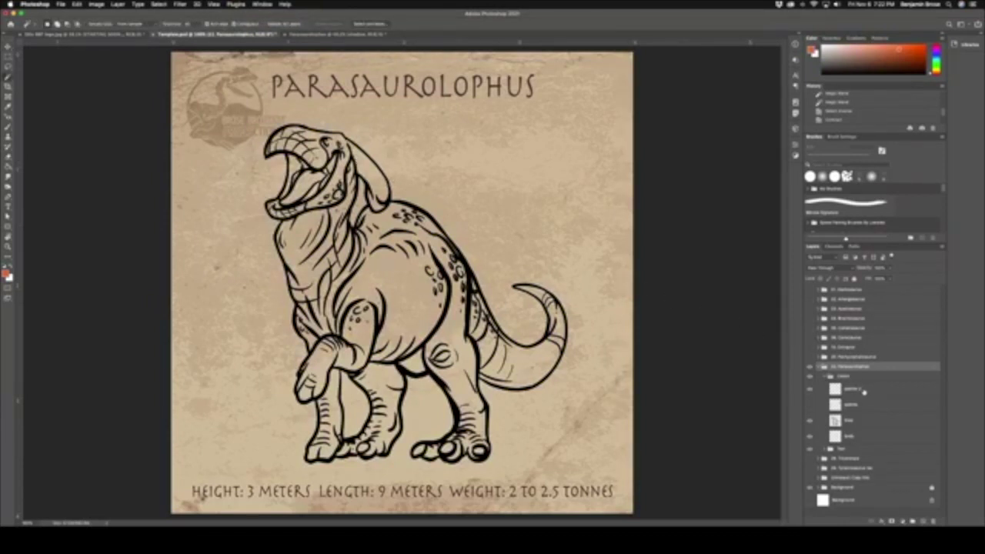
left_click(864, 421)
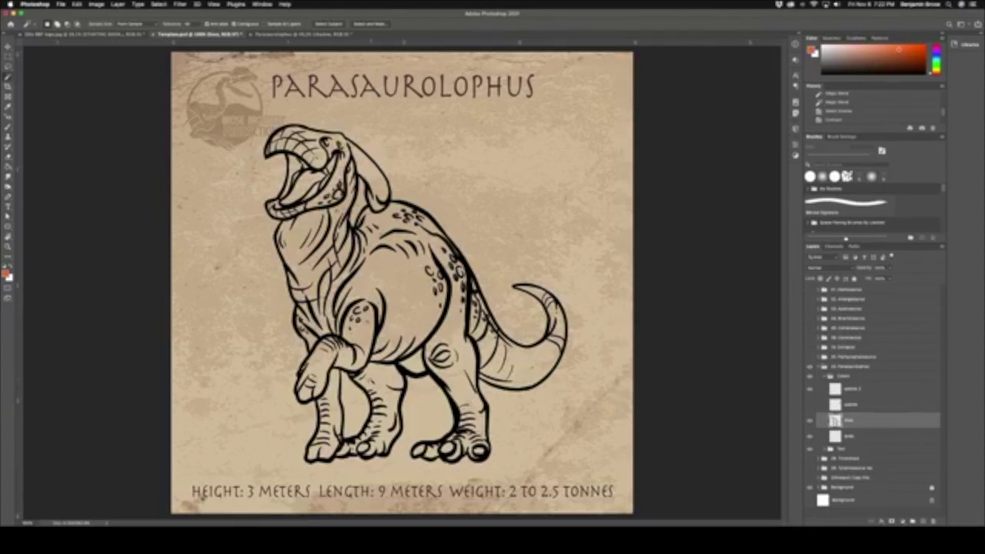
left_click(502, 218)
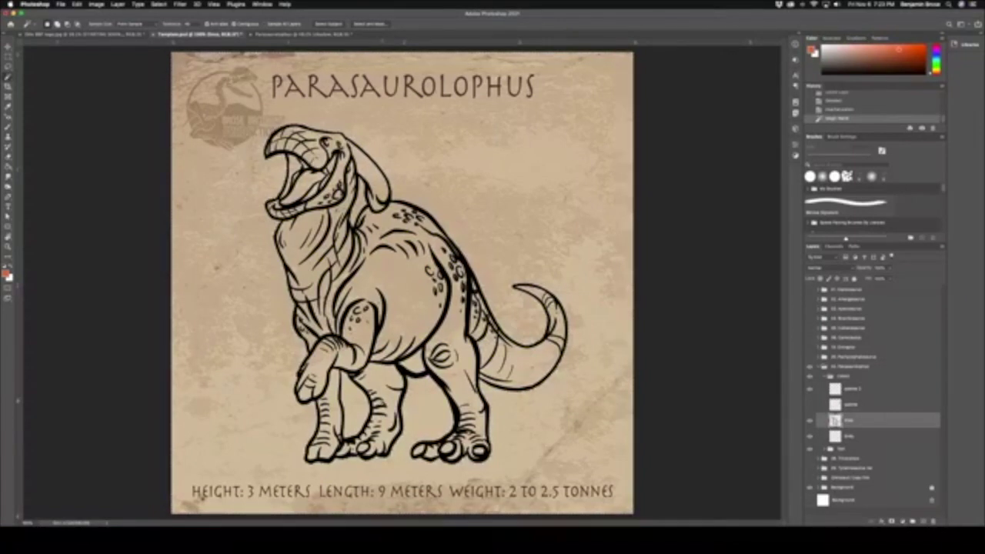
key("super+shift+i")
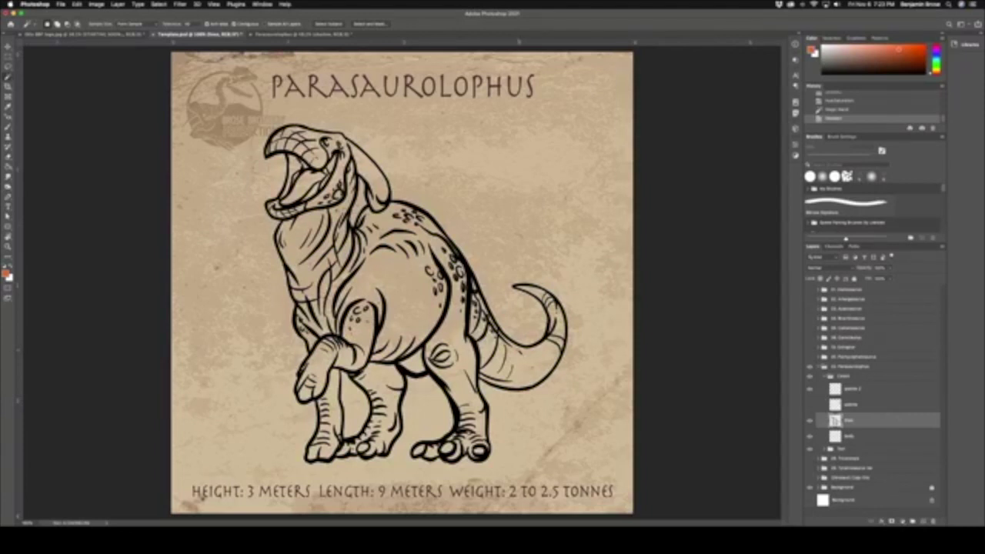
Step: Try erasing a small gap in the dinosaur's line art, test a Magic Wand selection inside the body and deselect it
key("b")
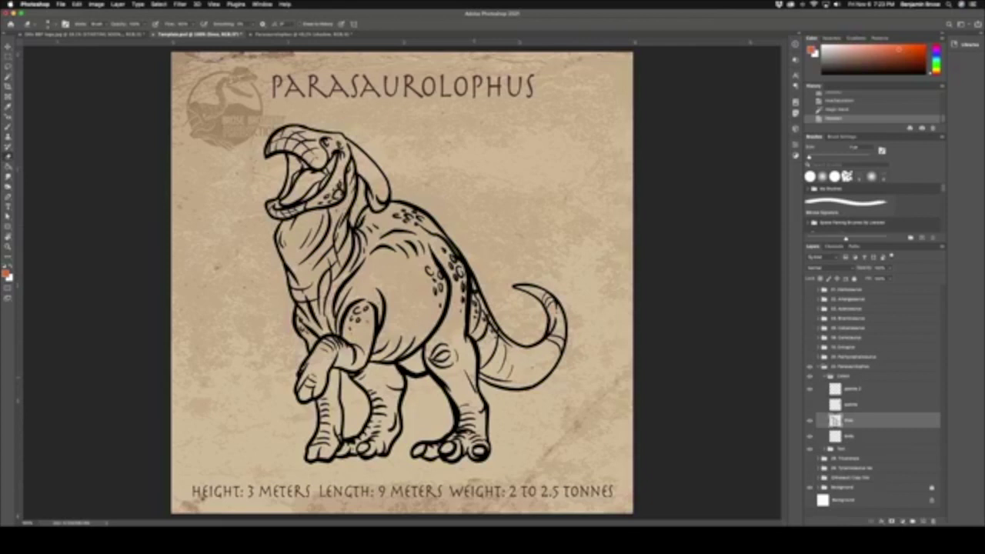
key("alt+BackSpace")
key("w")
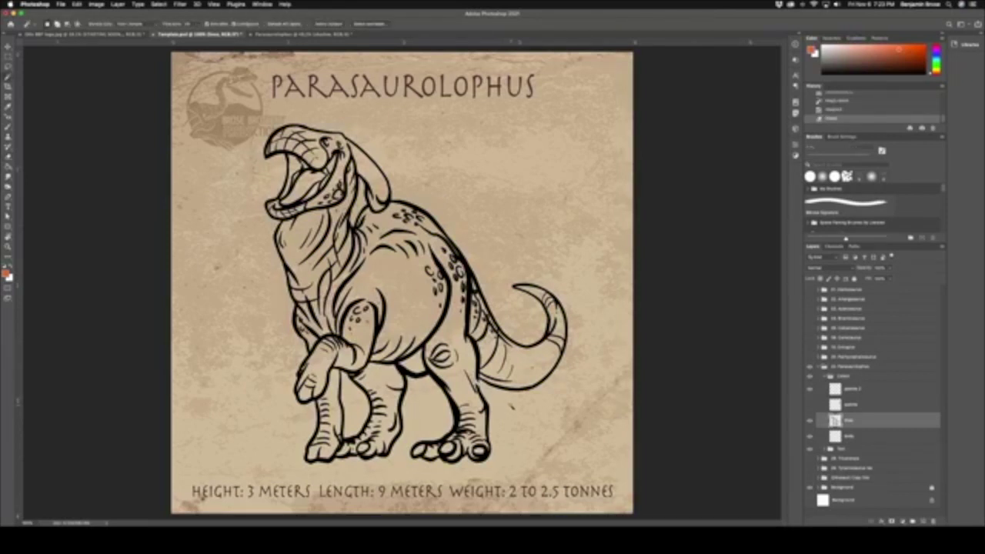
left_click(400, 308)
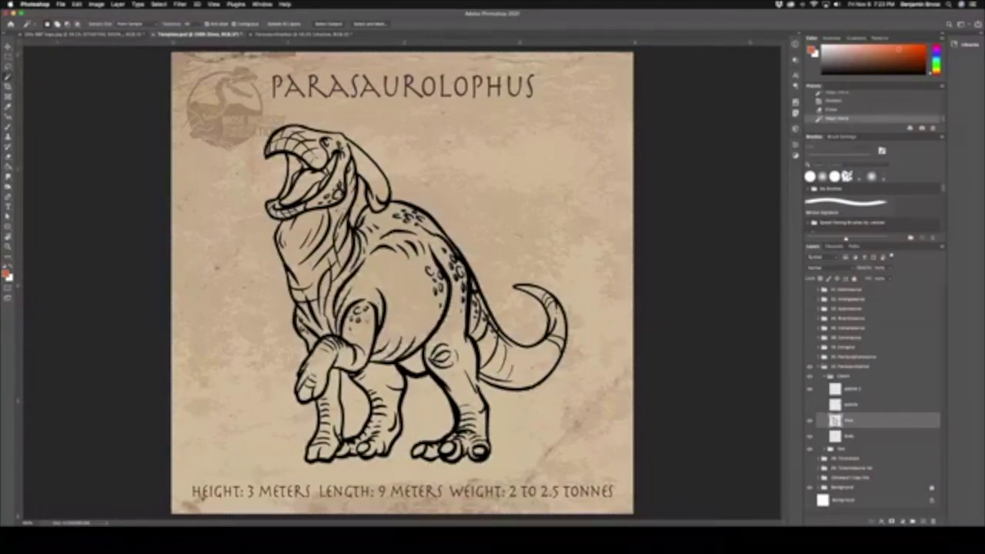
key("super+d")
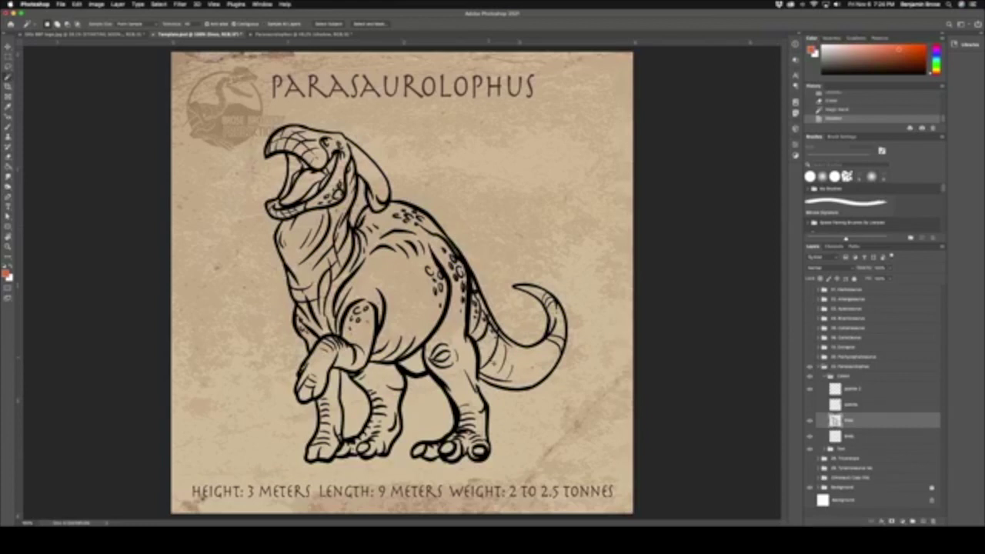
Step: Undo the test body selection and the eraser stroke on the line art
key("super+z")
key("super+z")
key("super+z")
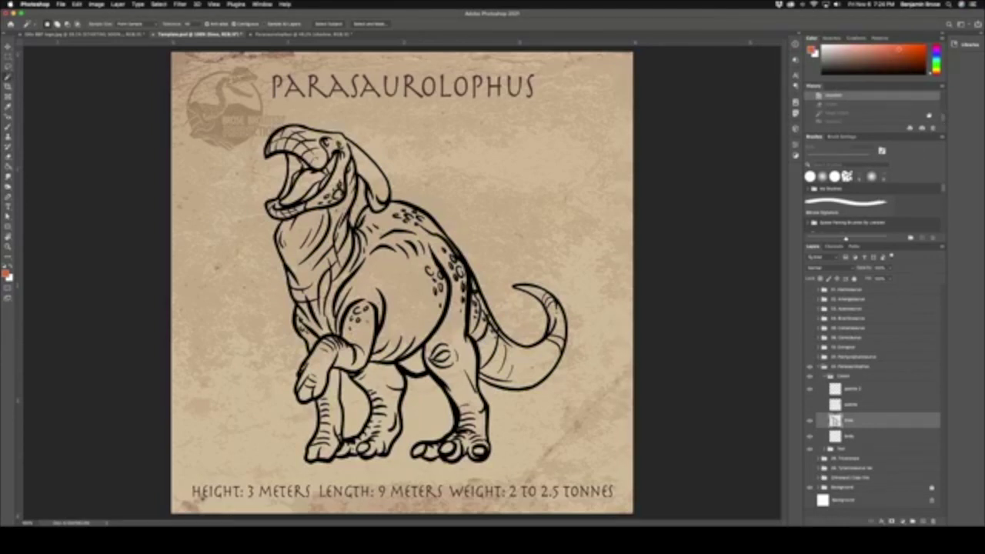
scroll(944, 116, "down", 3)
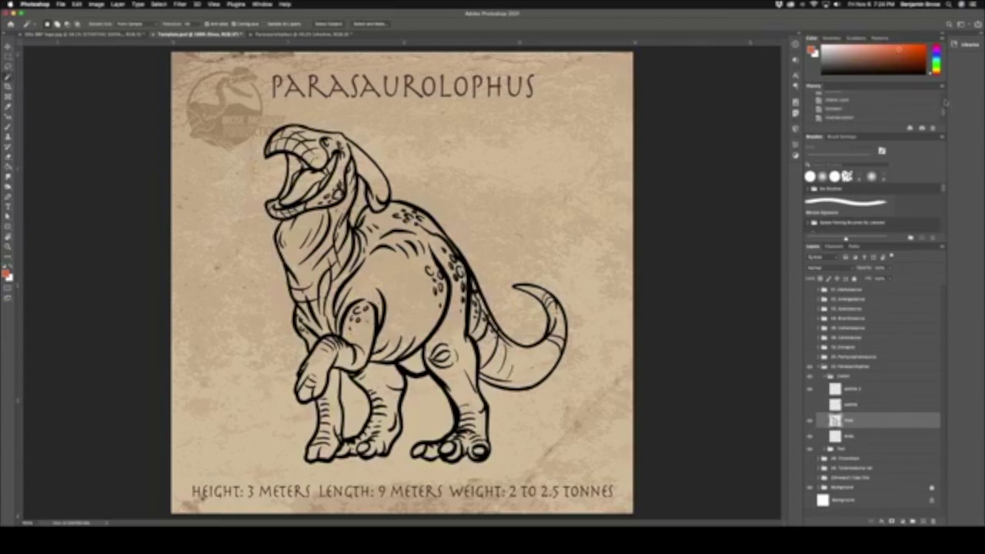
key("super+z")
key("super+z")
key("super+z")
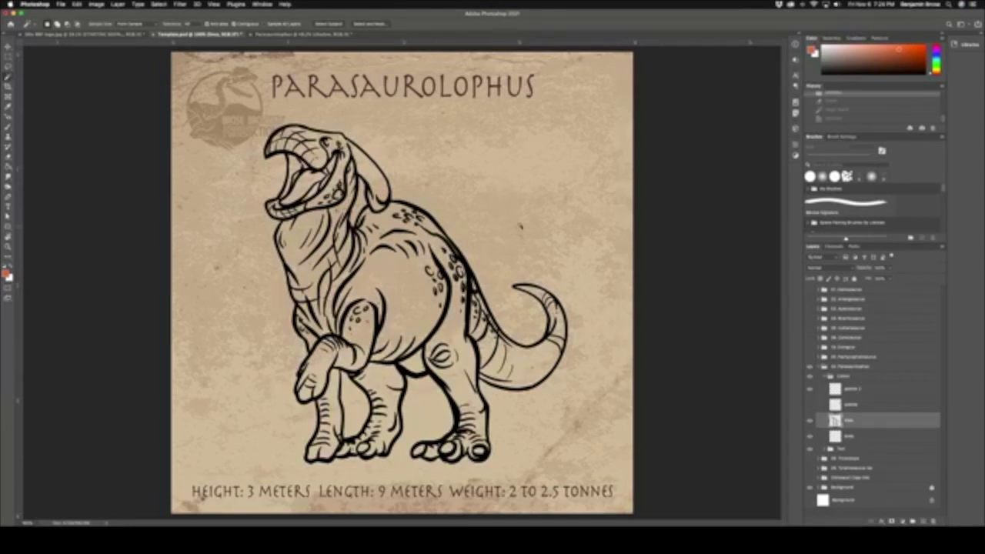
Step: Select the empty areas around the dinosaur, including the gaps between the legs and beside the neck, and invert the selection
left_click(511, 231)
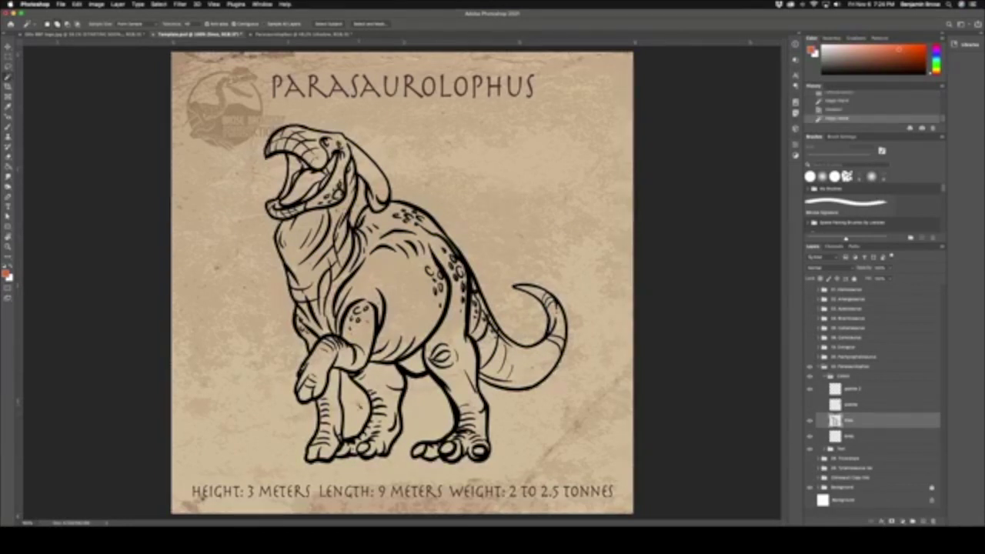
left_click(359, 407, "shift")
left_click(362, 219, "shift")
key("super+shift+i")
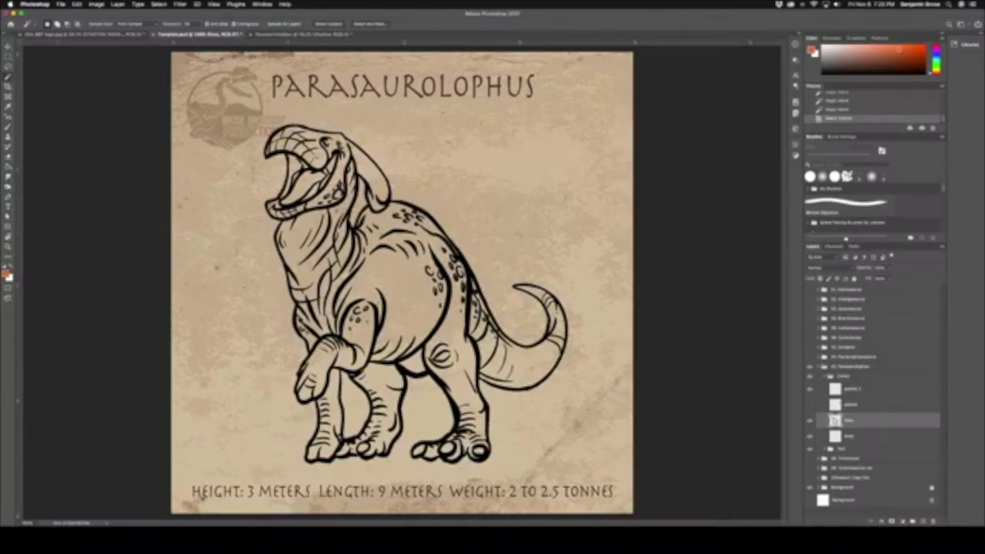
Step: Contract the dinosaur selection so its edge sits within the outline
left_click(159, 4)
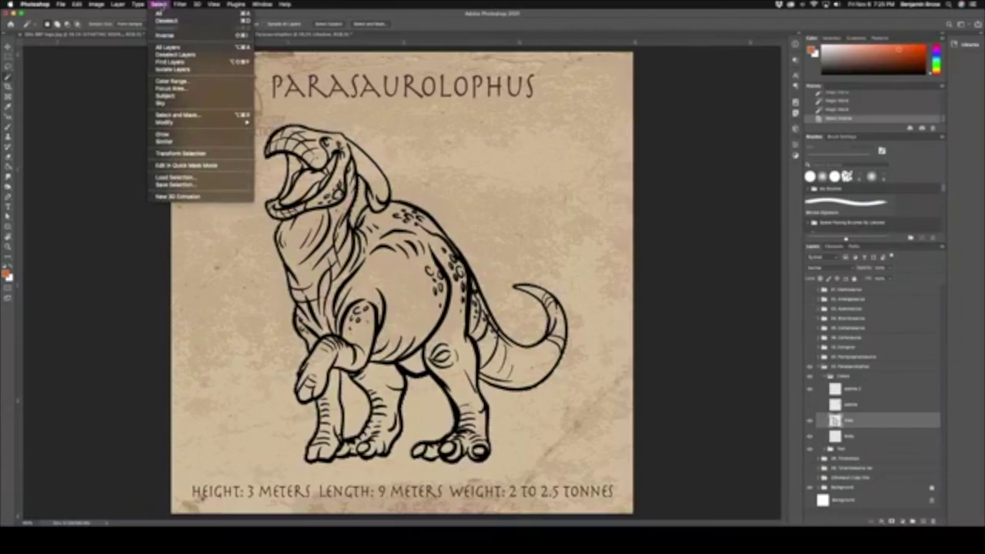
mouse_move(212, 123)
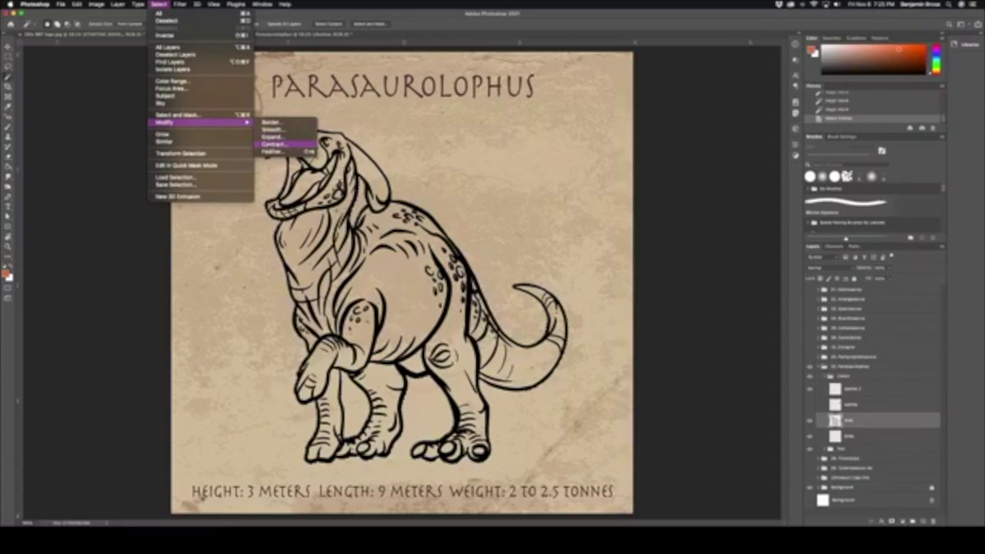
left_click(274, 144)
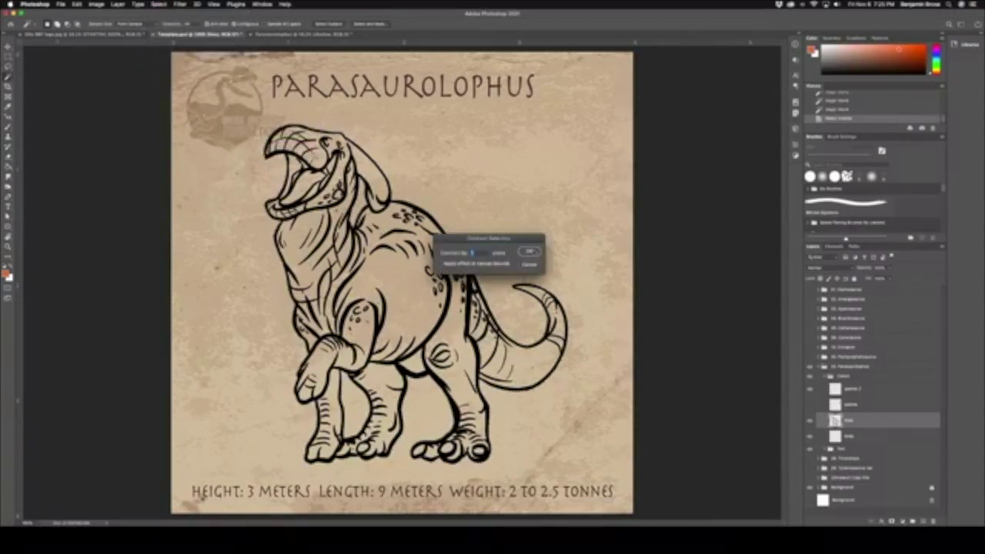
left_click(532, 252)
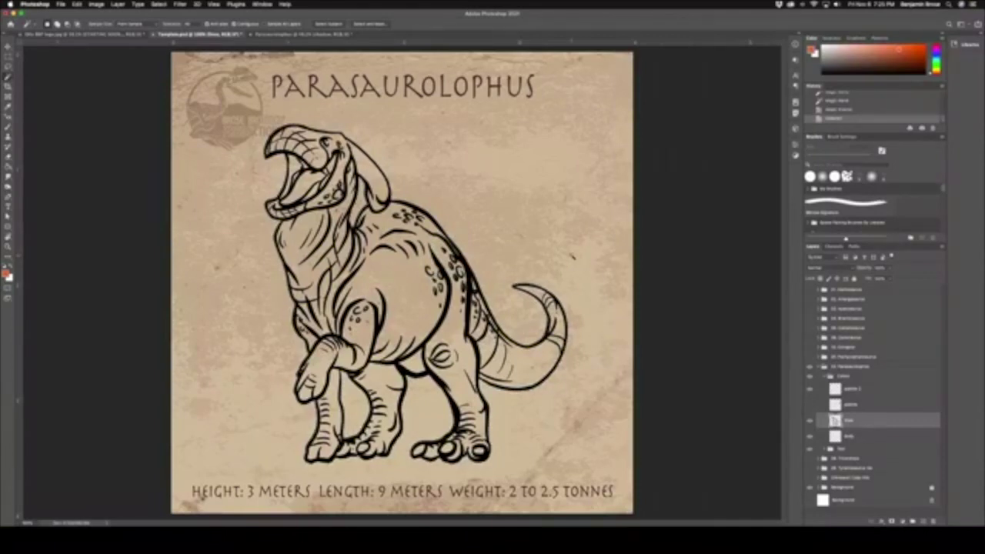
Step: Examine up close how the contracted selection edge follows the line art along the dinosaur's back, and return to the full artwork
key("super+equal")
key("super+equal")
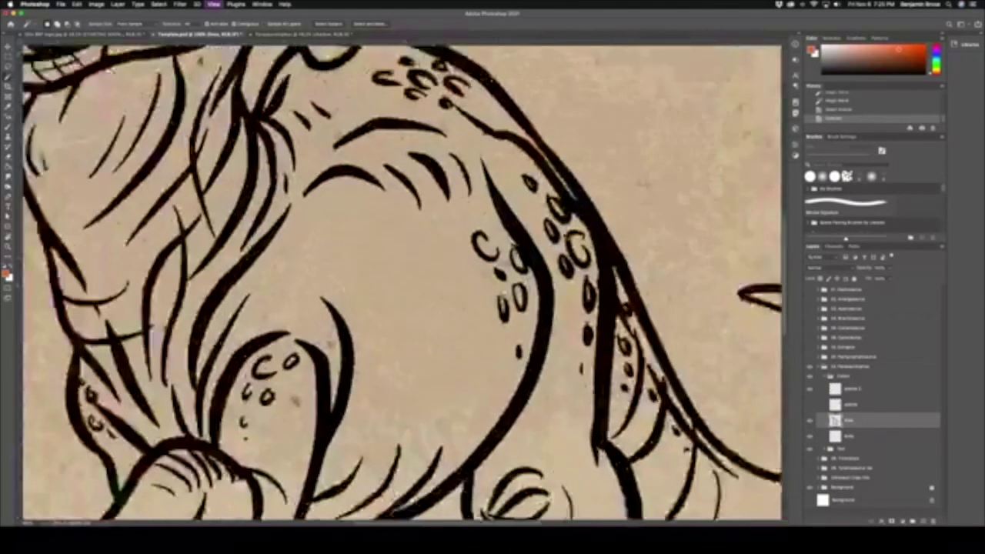
scroll(400, 281, "right", 2)
key("super+equal")
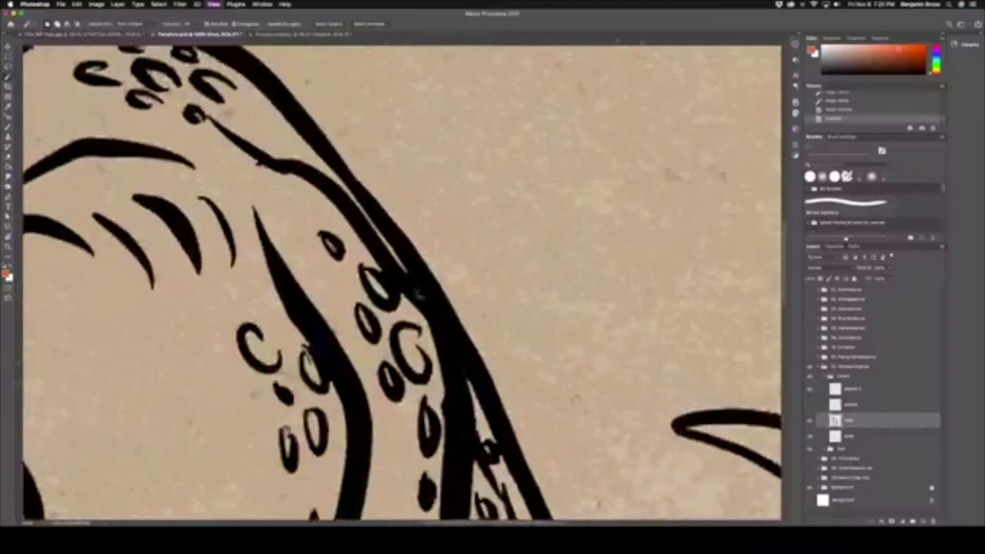
key("super+equal")
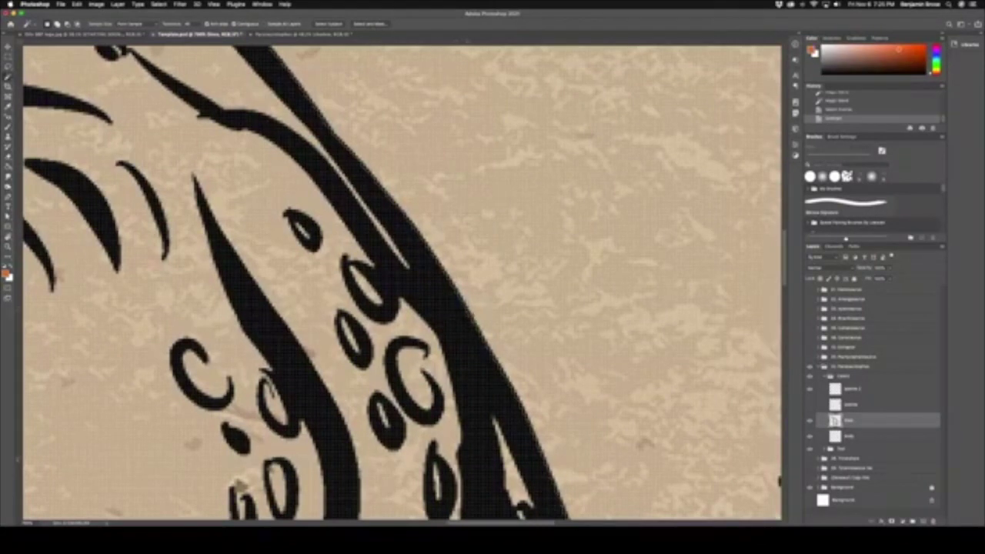
key("super+minus")
key("super+minus")
key("super+minus")
key("super+minus")
key("super+minus")
key("super+minus")
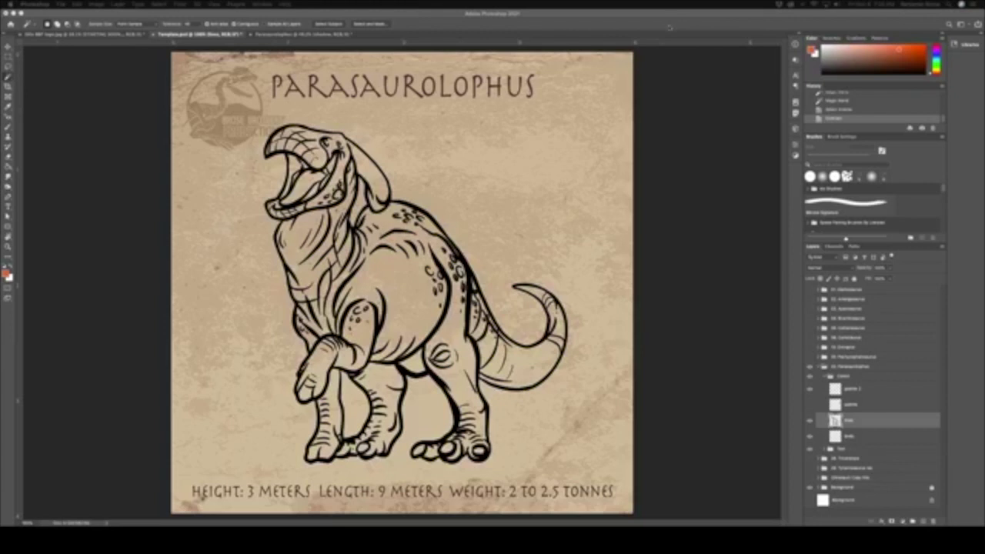
left_click(703, 102)
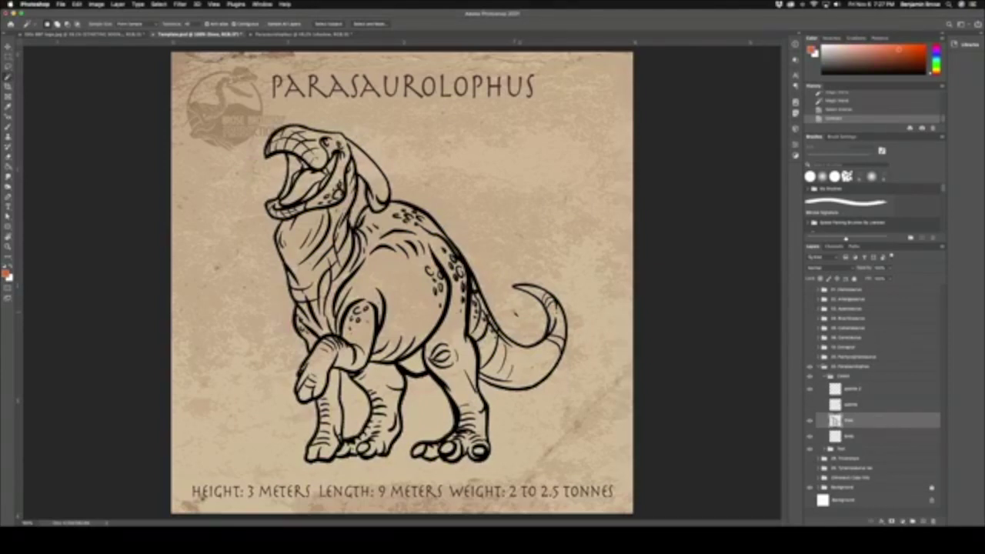
Step: Paste the fish reference photo onto the body layer and move it over the upper part of the artwork beside the dinosaur's head
left_click(870, 438)
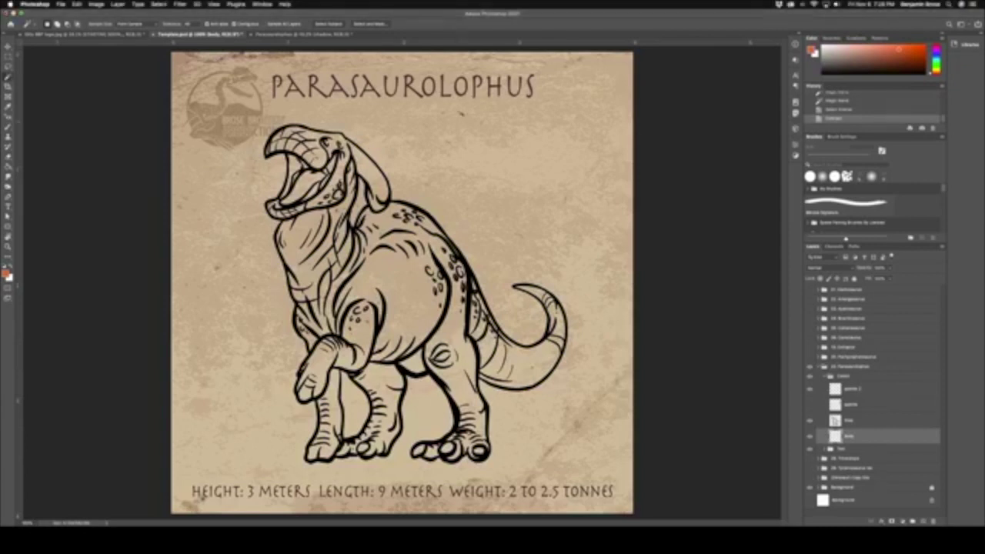
key("super+t")
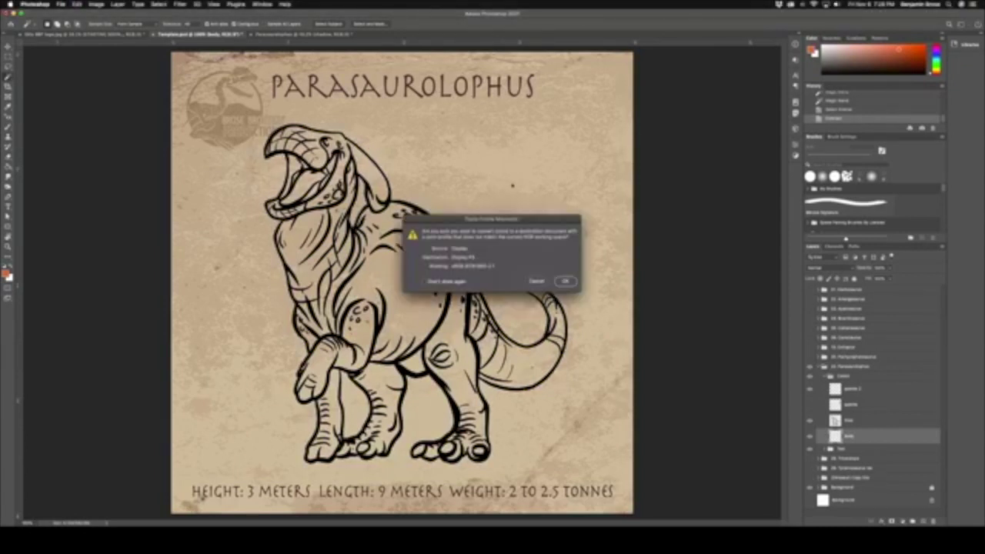
left_click(565, 283)
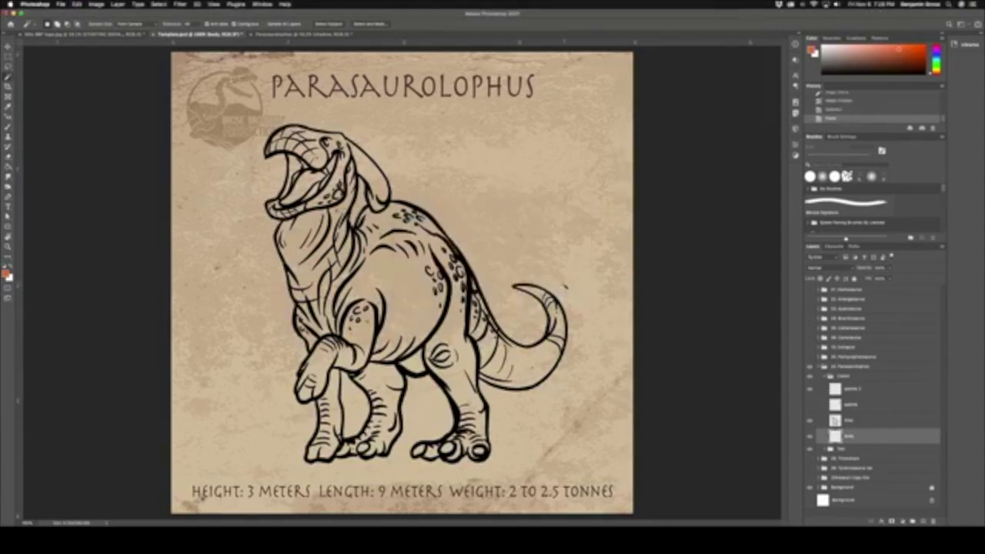
key("super+v")
key("v")
left_click_drag(533, 246, 571, 155)
left_click_drag(644, 168, 648, 87)
left_click_drag(601, 66, 604, 63)
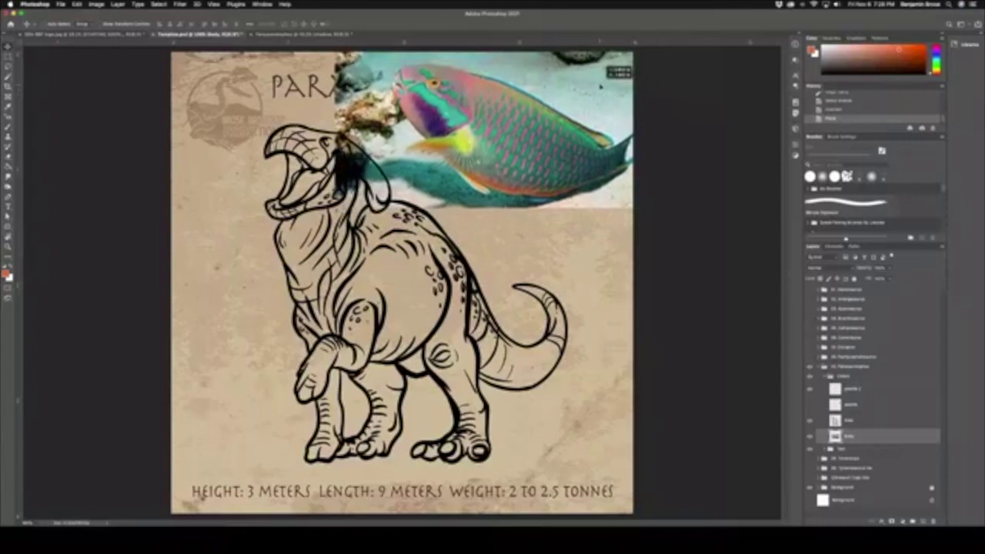
Step: Scale down the pasted fish photo and fit it within the artwork above the dinosaur's back
key("super+t")
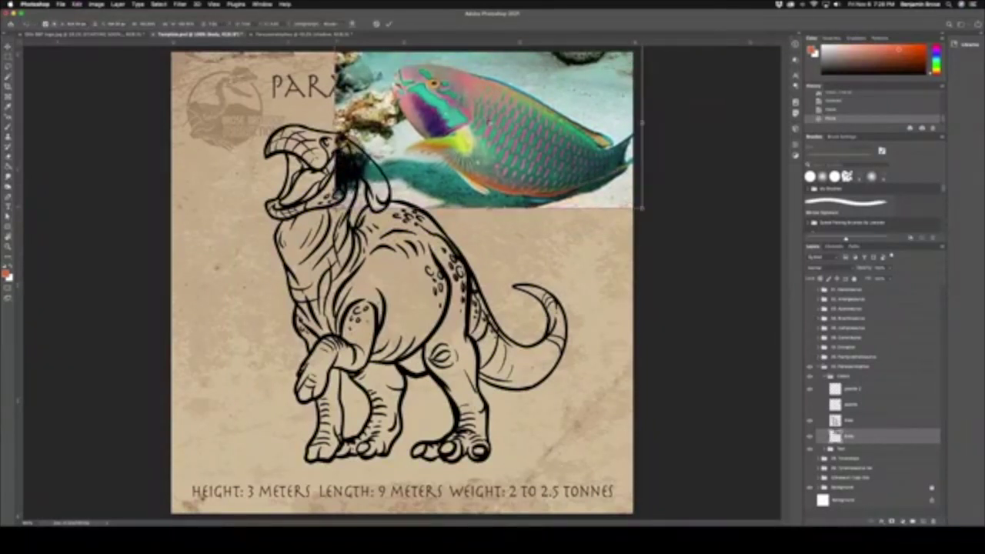
left_click_drag(332, 208, 403, 190)
left_click_drag(493, 149, 484, 158)
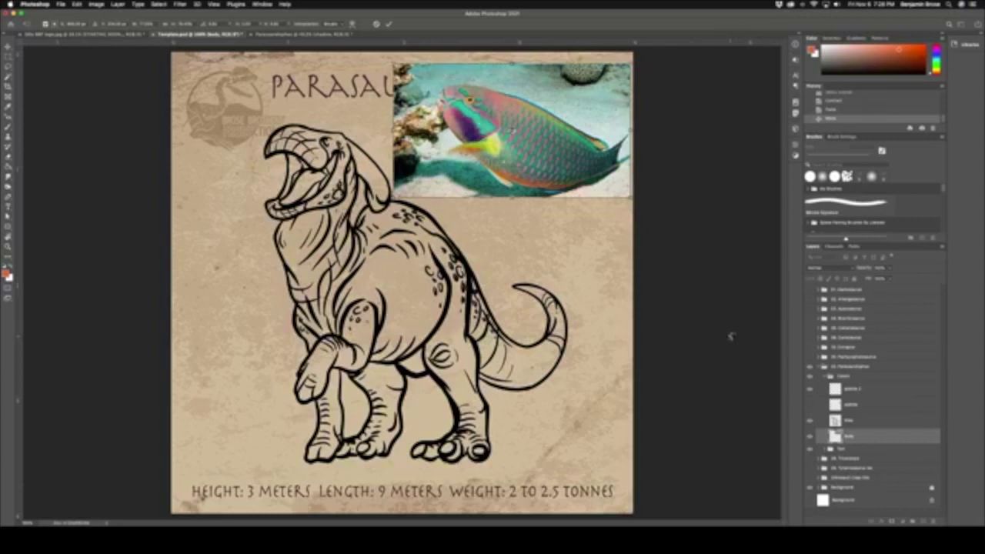
key("Return")
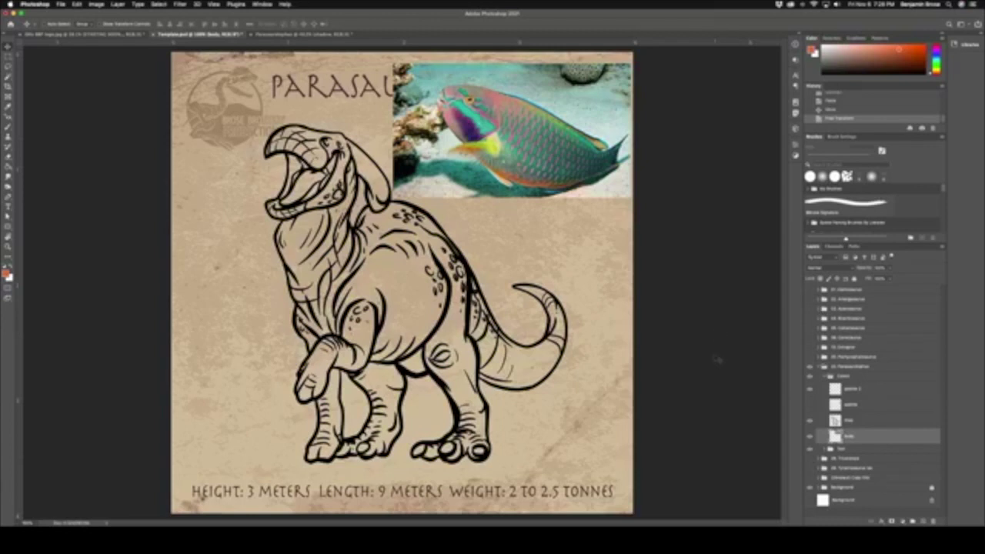
Step: Select the dinosaur's silhouette again from the line art layer by inverting the empty-area selection, and contract it inside the outline
left_click(864, 423)
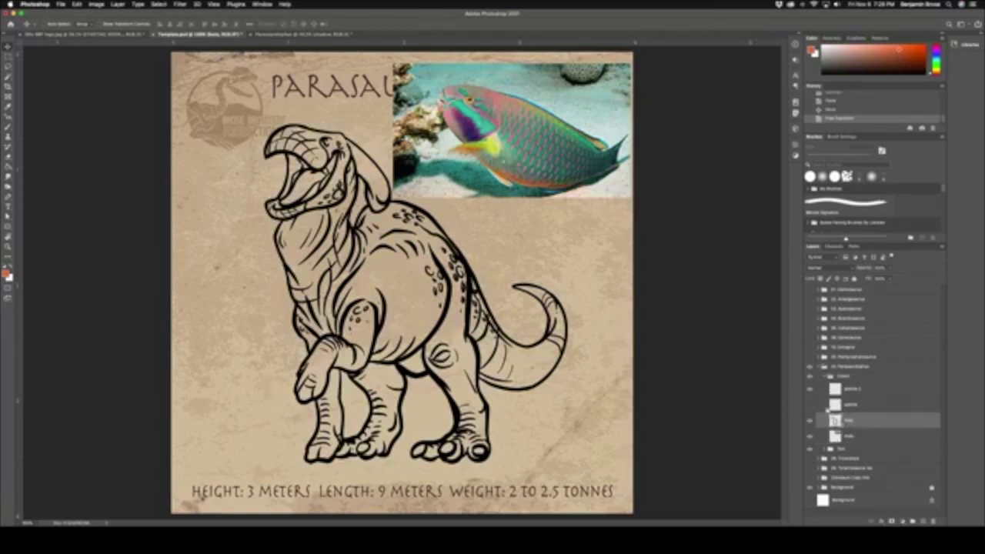
key("w")
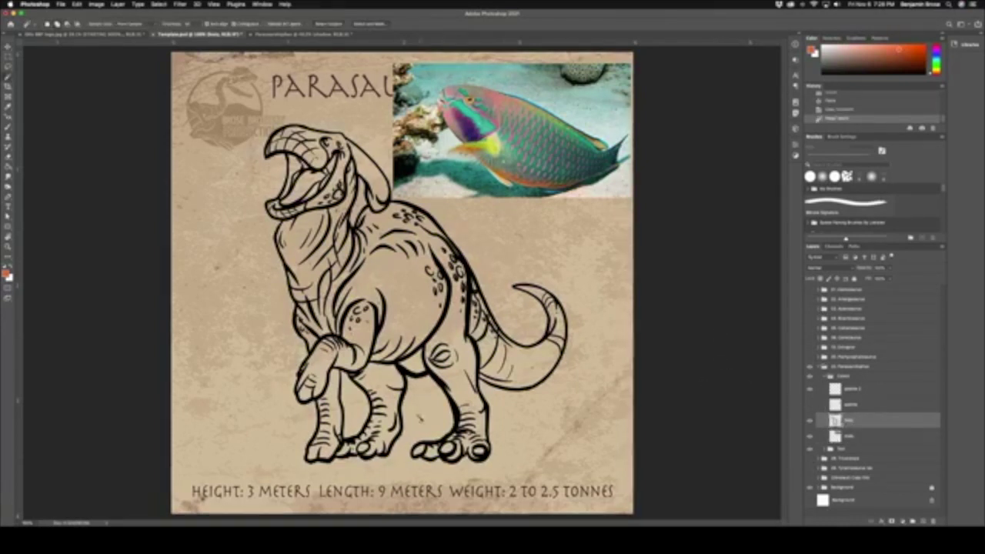
left_click(350, 230)
left_click(351, 223, "shift")
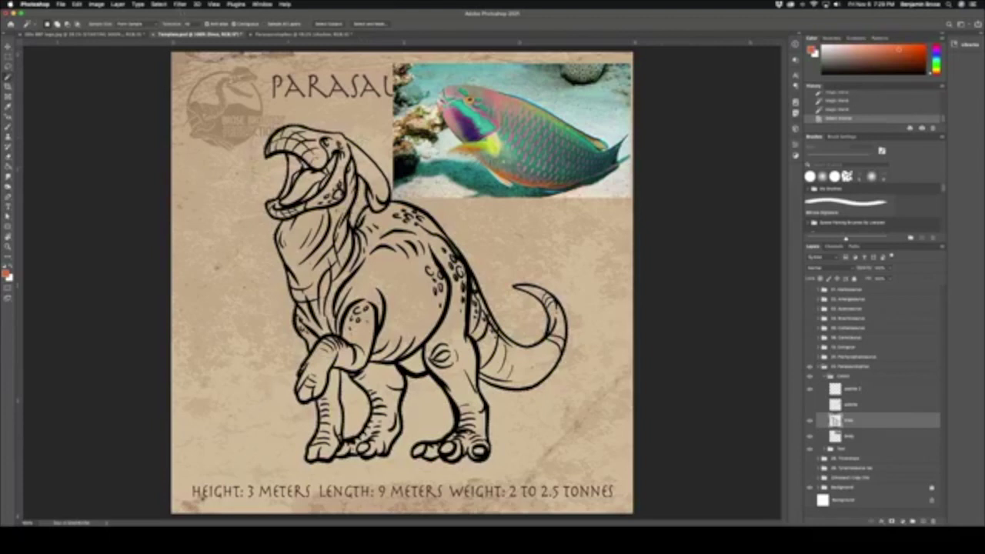
left_click(158, 4)
mouse_move(231, 122)
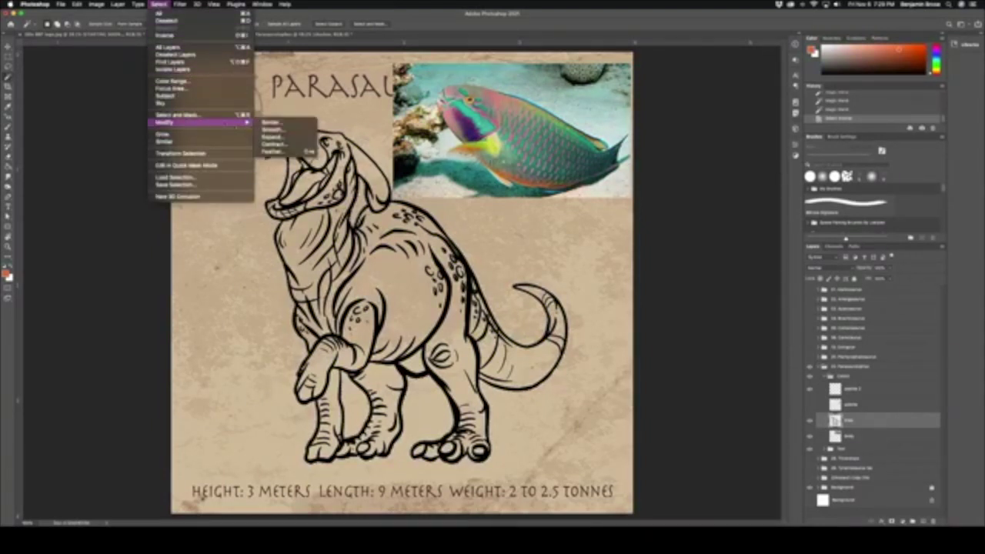
left_click(273, 143)
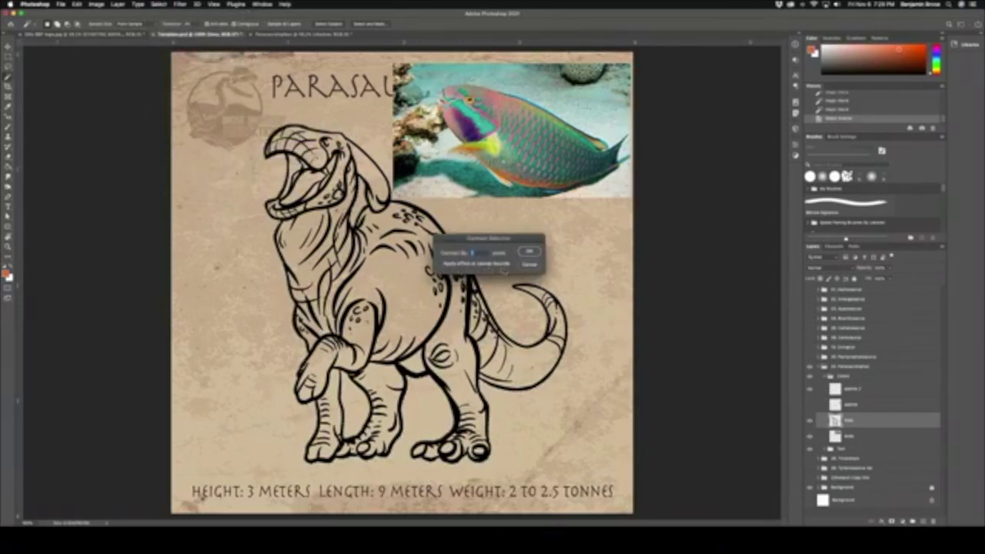
key("Return")
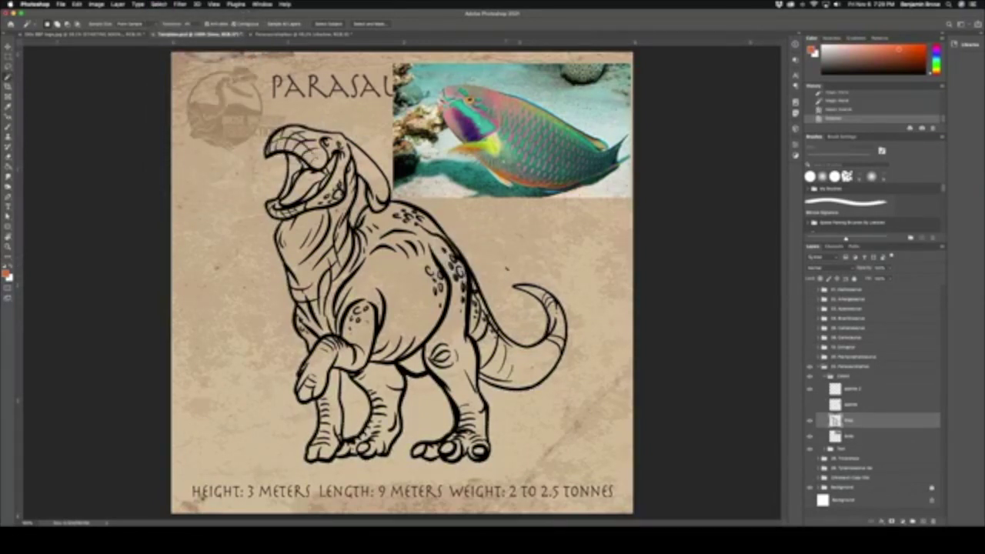
Step: Choose a pink matching the fish as the painting color and add a new layer beneath the fish photo layer
left_click(866, 439)
key("b")
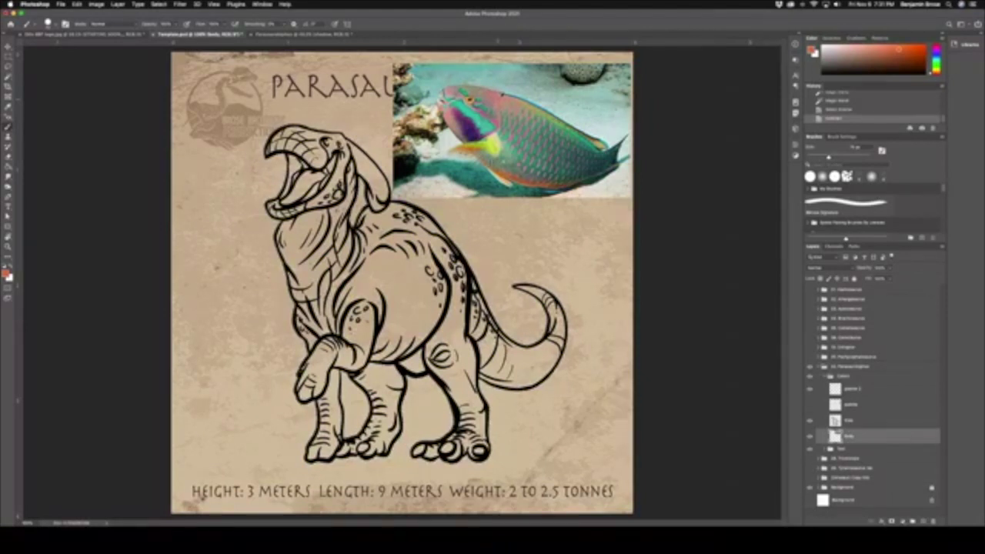
key("x")
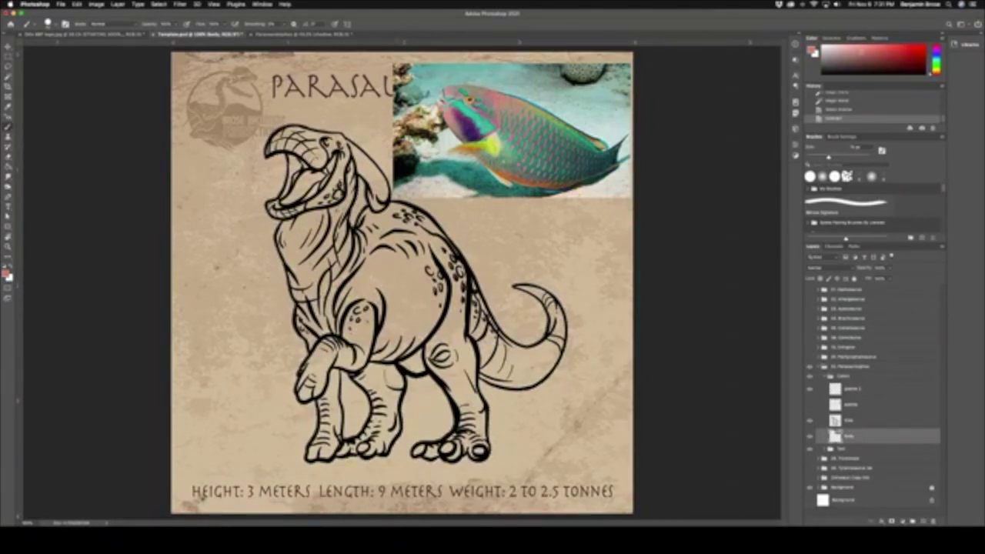
key("bracketright")
left_click(924, 522)
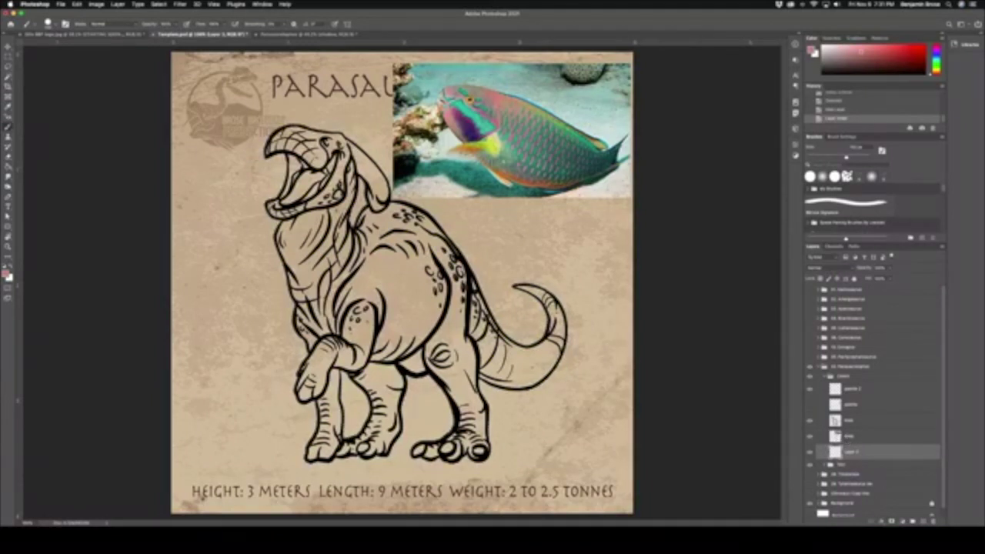
Step: Rename the fish photo's layer as parrotfish
left_click(851, 437)
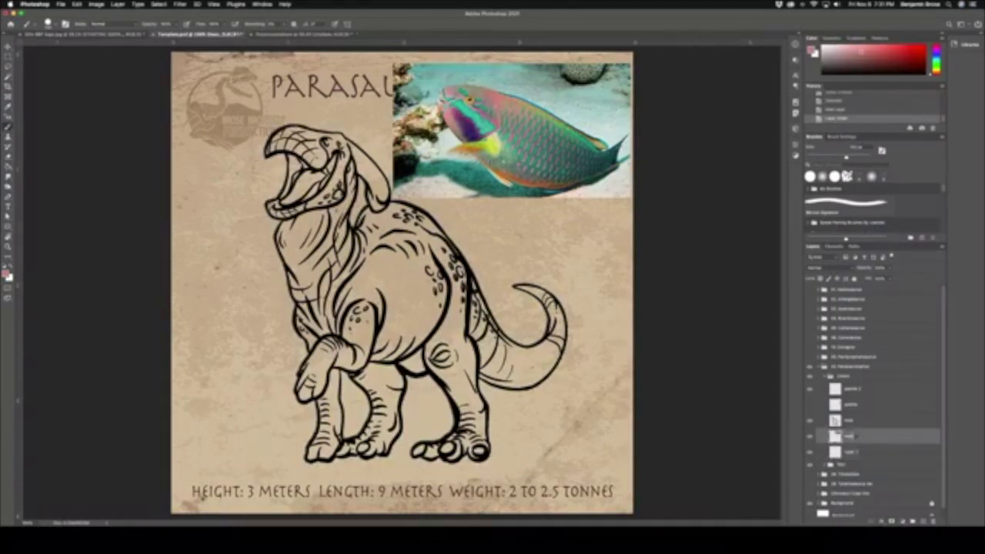
type("Skin")
key("Return")
Step: Name the new layer body and fill the dinosaur selection on it with the pink
double_click(852, 451)
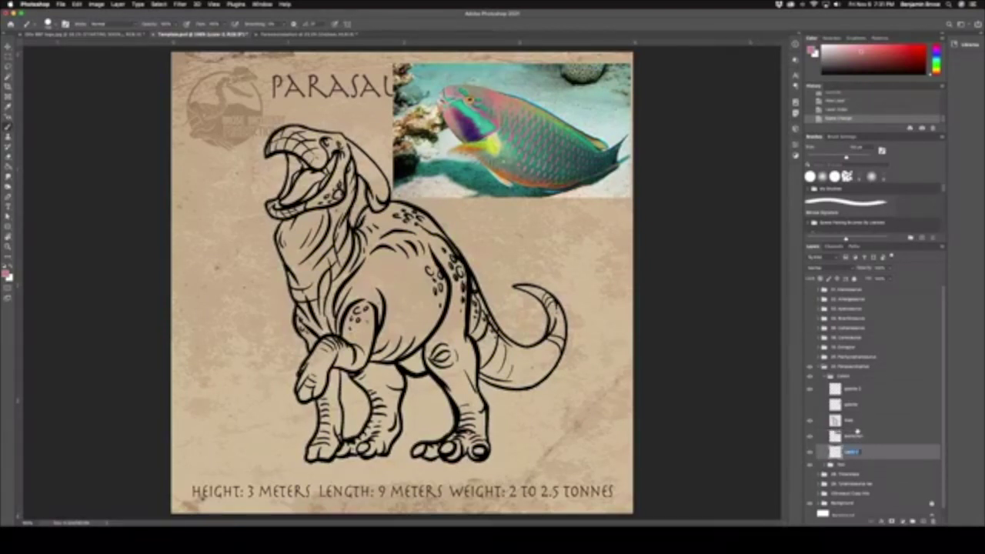
type("body")
key("Return")
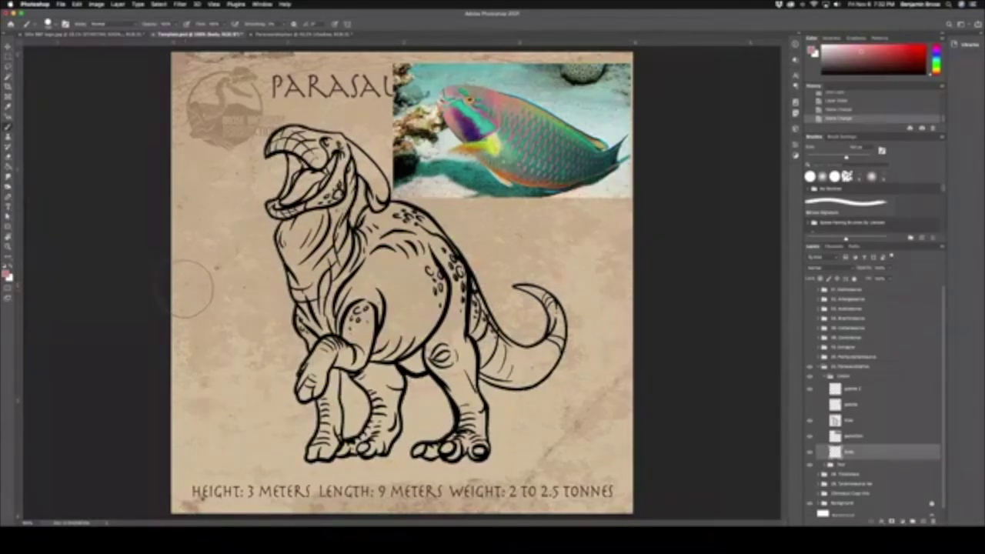
key("x")
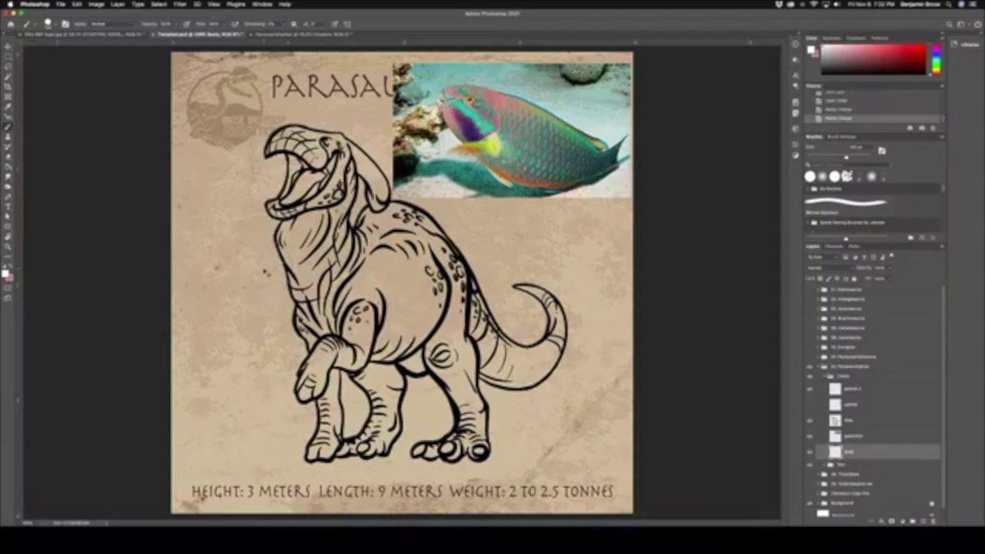
key("alt+BackSpace")
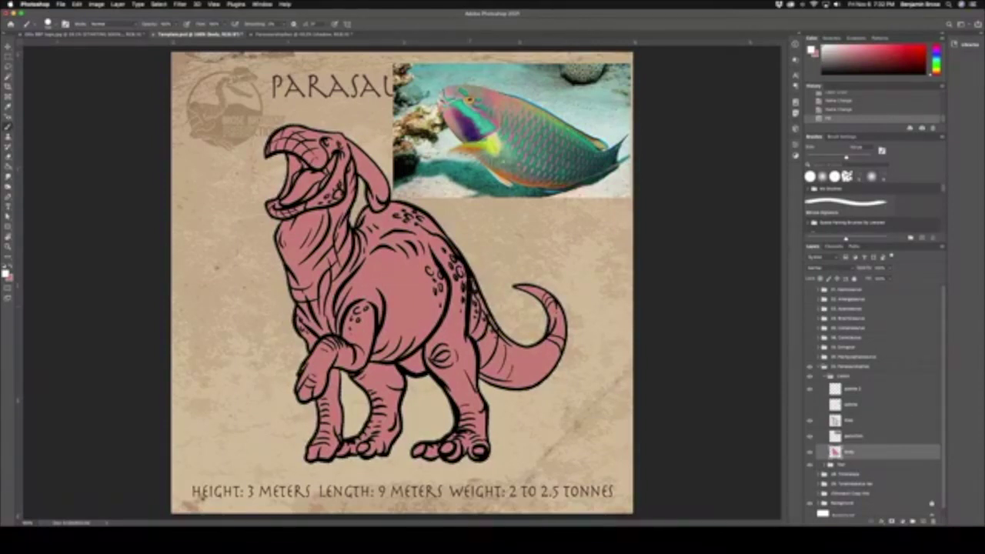
Step: Add a layer named green above the body layer and sample the teal from the fish photo
left_click(924, 524)
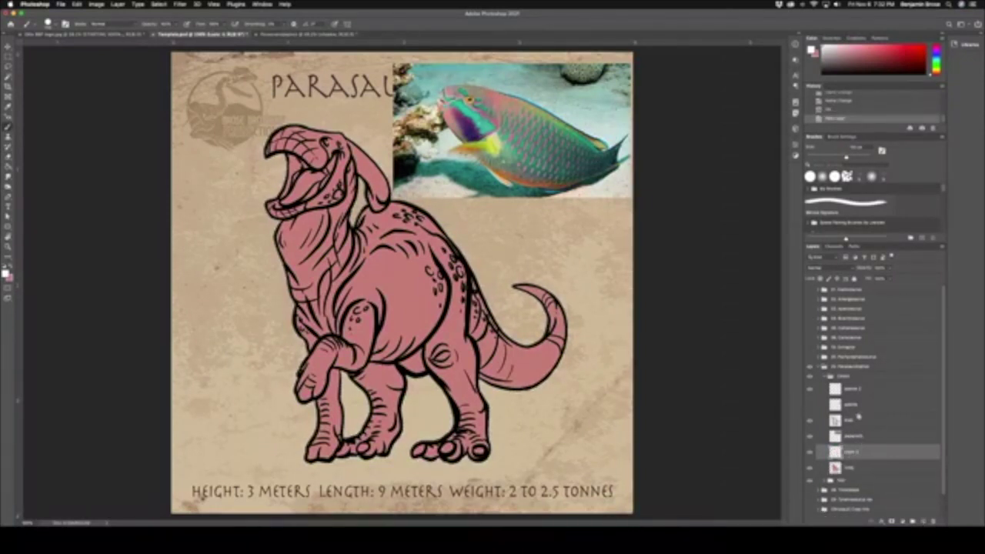
double_click(853, 450)
type("belly")
key("Return")
left_click(483, 123, "alt")
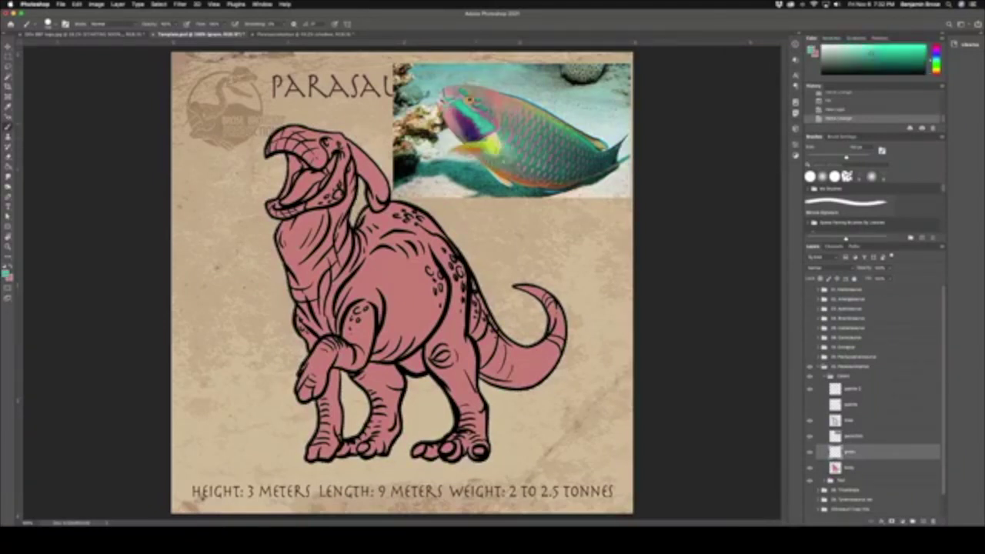
Step: Paint a teal stripe with a smaller brush along the dinosaur's jaw and down the side of its neck
key("bracketleft")
key("bracketleft")
key("bracketleft")
key("bracketleft")
key("bracketleft")
left_click_drag(308, 205, 316, 202)
left_click(548, 378)
key("bracketleft")
left_click(554, 357)
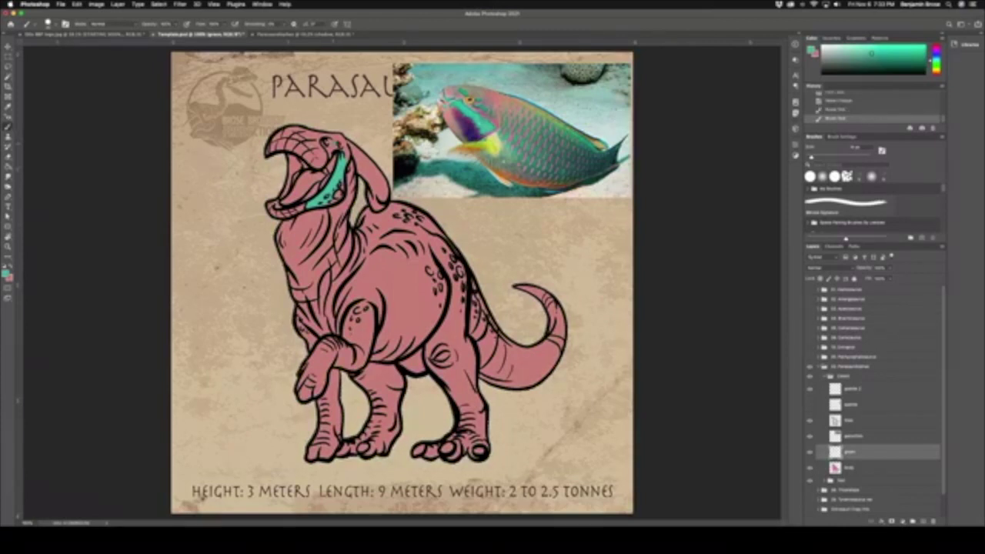
left_click(551, 372)
mouse_move(356, 171)
left_mouse_down()
mouse_move(337, 231)
mouse_move(355, 272)
left_mouse_up()
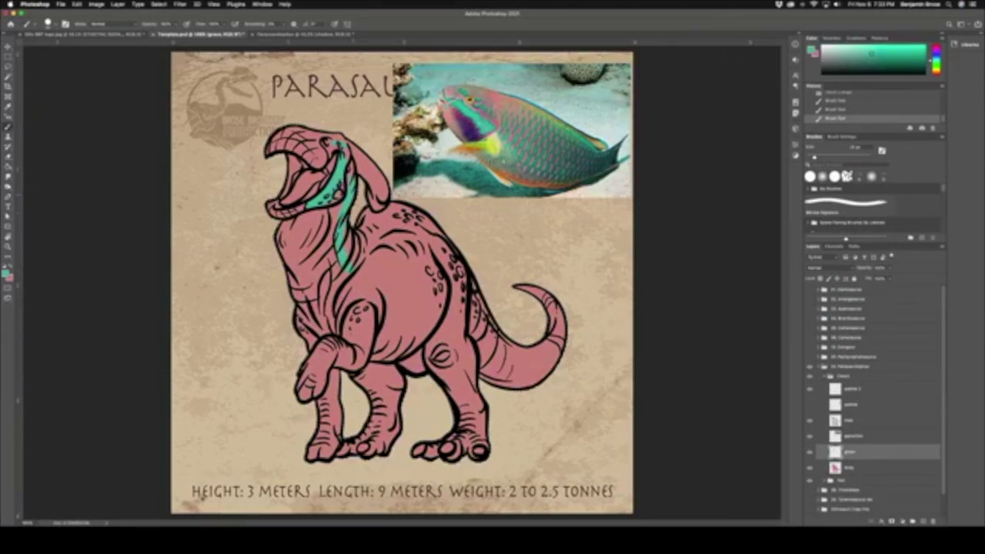
left_click_drag(355, 182, 351, 160)
Step: Continue the teal stripe with a larger brush across the dinosaur's shoulder and back and along the upper side of the tail
key("bracketright")
key("bracketright")
mouse_move(352, 260)
left_mouse_down()
mouse_move(387, 228)
mouse_move(430, 236)
mouse_move(424, 258)
left_mouse_up()
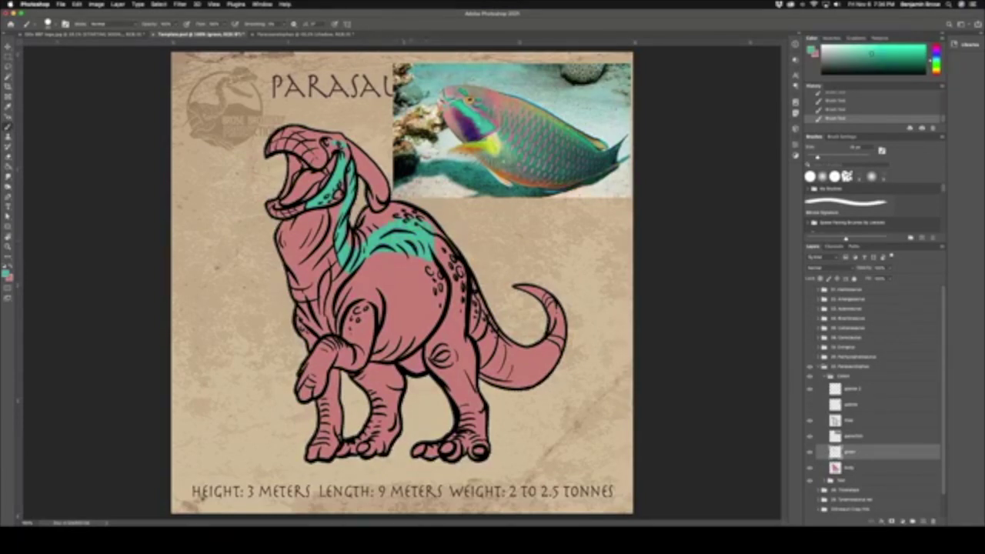
mouse_move(464, 293)
left_mouse_down()
mouse_move(519, 351)
mouse_move(554, 347)
mouse_move(564, 328)
left_mouse_up()
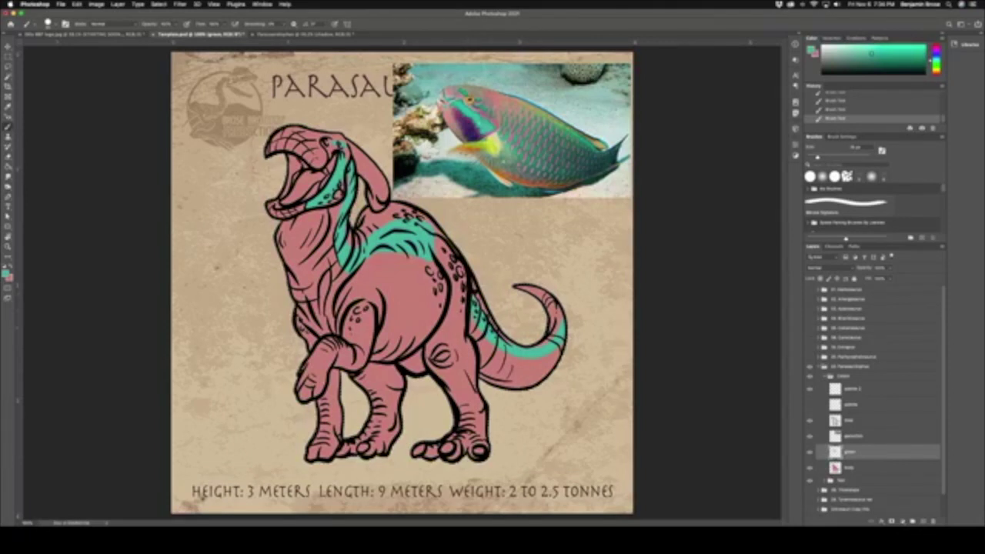
Step: Extend the teal to the tip of the tail and touch up the area around the eye, adjusting the brush size as needed
key("bracketleft")
key("bracketleft")
key("bracketleft")
key("bracketleft")
key("bracketleft")
key("bracketleft")
key("bracketleft")
key("bracketleft")
key("bracketright")
key("bracketright")
key("bracketright")
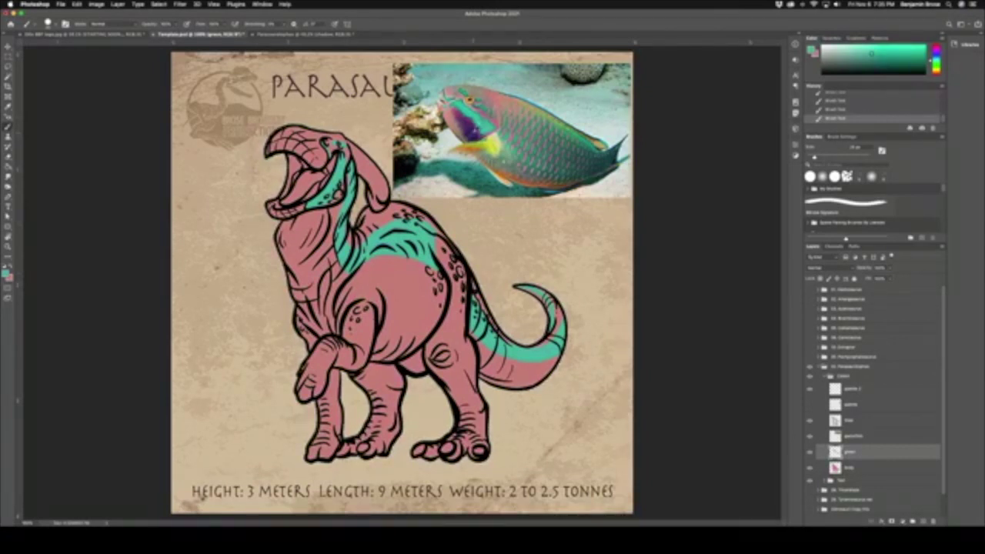
Step: Sample the purple from the fish photo and add a layer named purple above the green layer
left_click(474, 134, "alt")
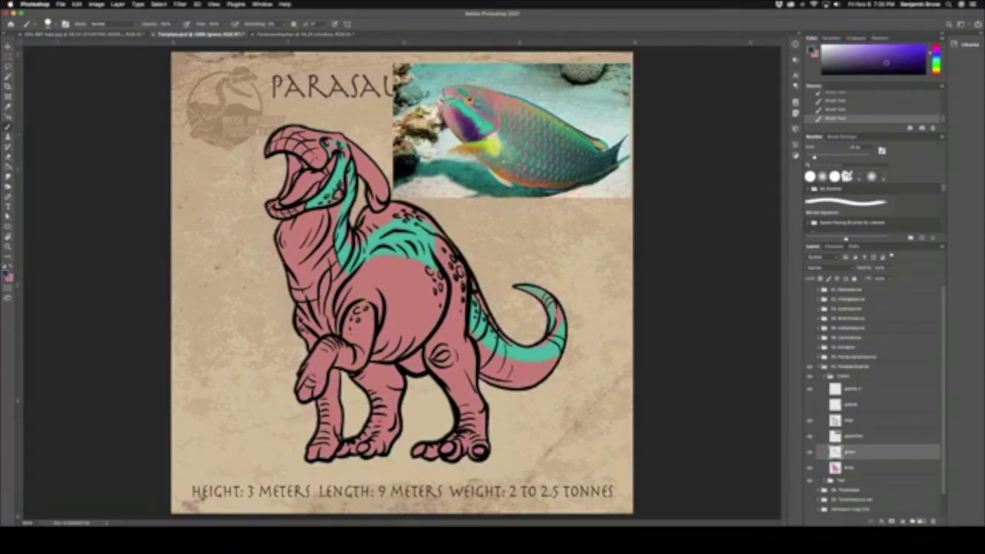
left_click(921, 522)
double_click(851, 452)
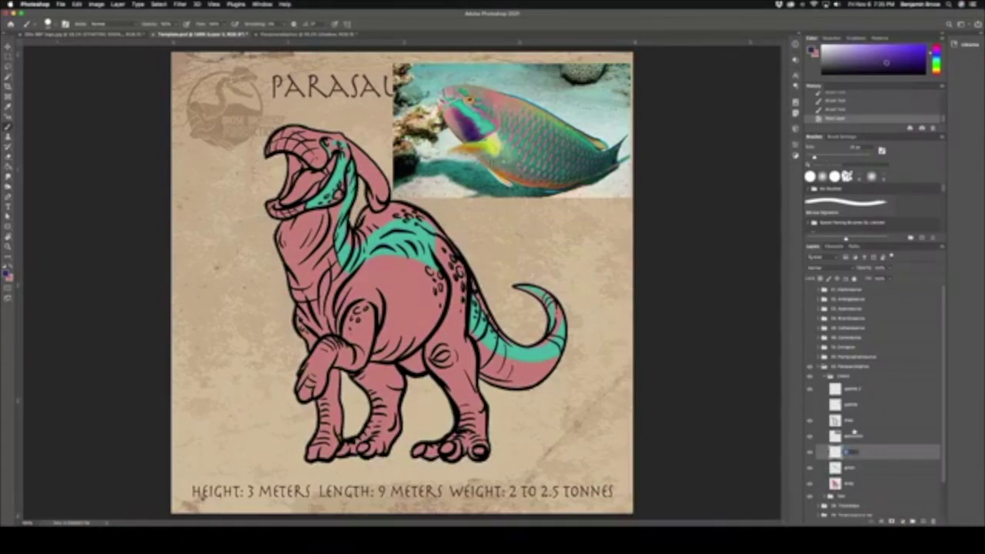
type("purple")
key("Return")
Step: Hide and show the purple and green layers to check what each one holds
left_click(810, 454)
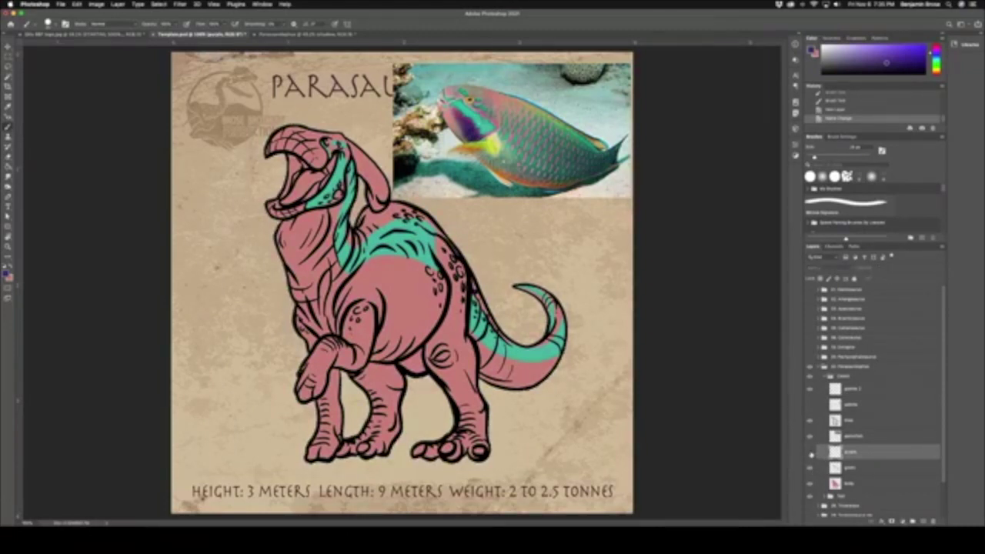
left_click(810, 468)
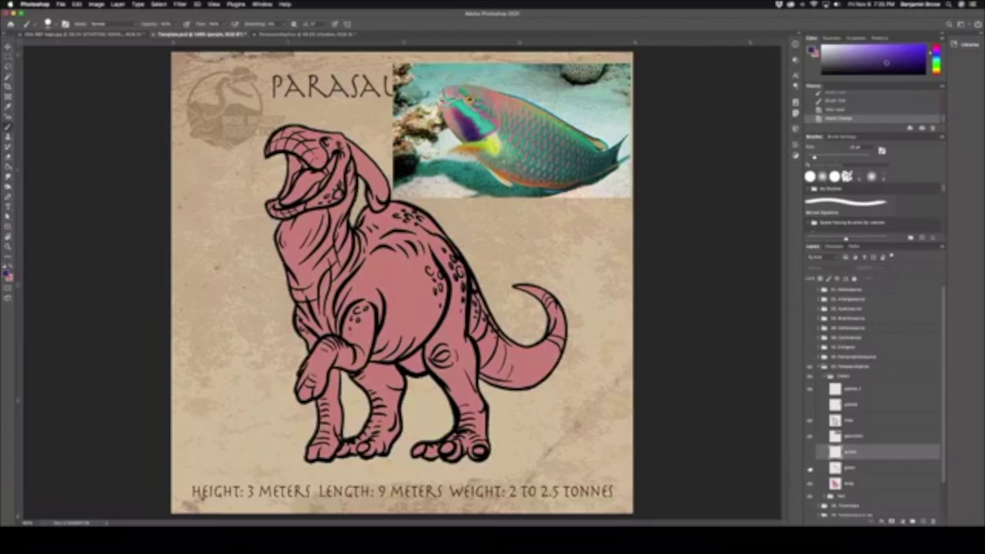
left_click(810, 468)
left_click(810, 453)
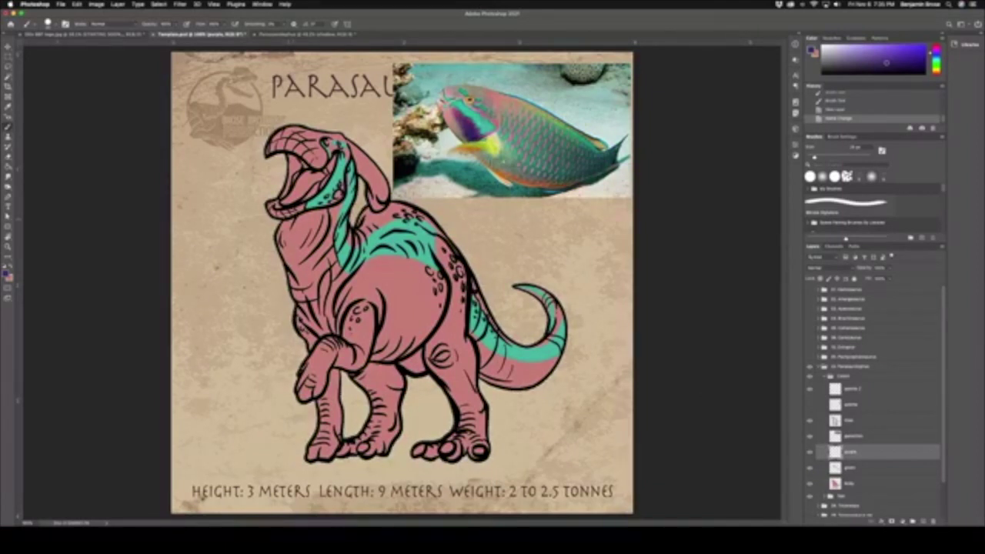
Step: Paint the dinosaur's throat below the jaw purple on the purple layer, tapering the patch down the front of the neck
mouse_move(284, 218)
left_mouse_down()
mouse_move(280, 254)
mouse_move(297, 280)
mouse_move(330, 218)
mouse_move(325, 206)
mouse_move(286, 222)
mouse_move(324, 217)
mouse_move(285, 252)
mouse_move(294, 262)
mouse_move(327, 208)
left_mouse_up()
key("e")
key("b")
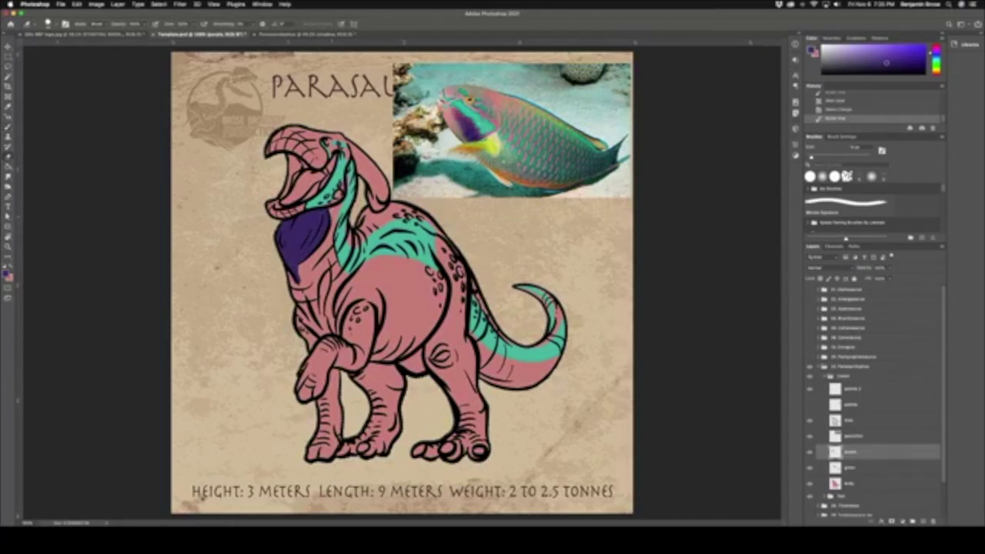
key("b")
left_click_drag(286, 228, 285, 238)
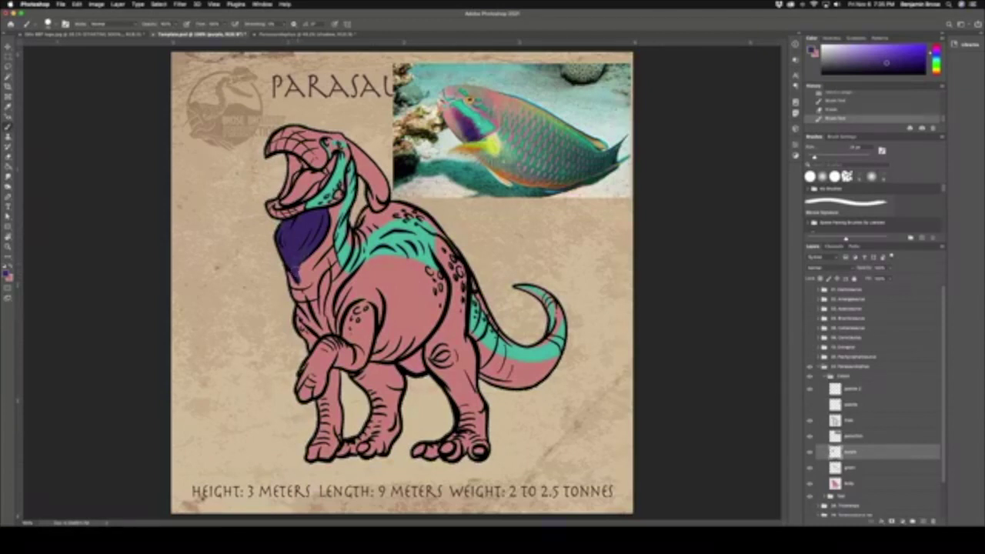
Step: Continue the purple from the throat as a thin stripe down the front of the neck to the raised foreleg
left_click_drag(296, 282, 331, 338)
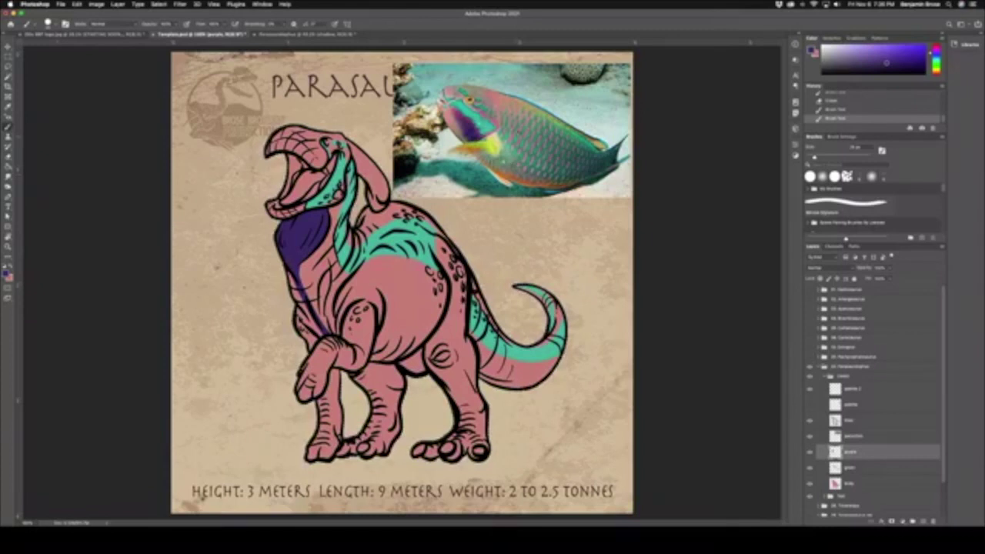
Step: Sample a saturated pink from the fish's side and add a layer named pink between the purple and green layers
left_click(515, 137, "alt")
left_click(922, 521)
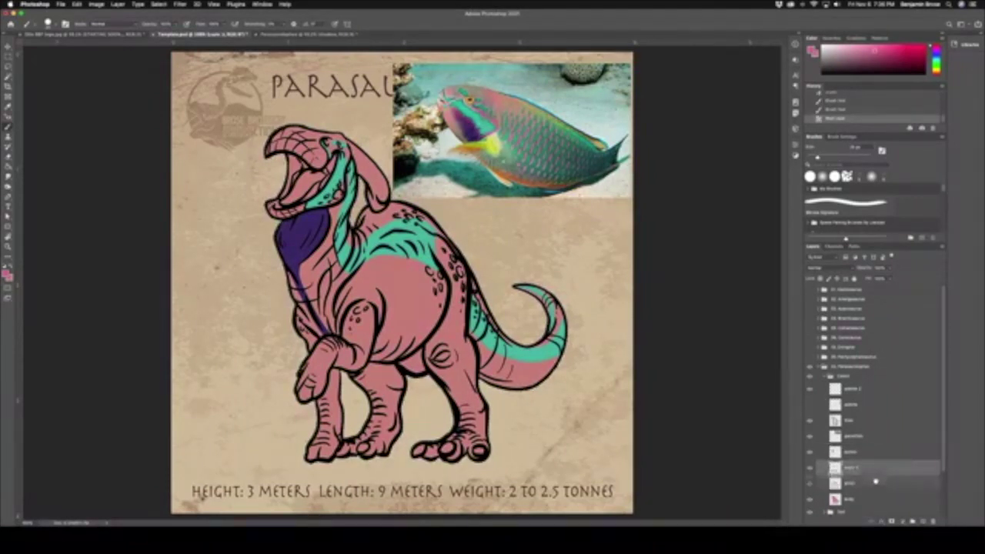
double_click(860, 469)
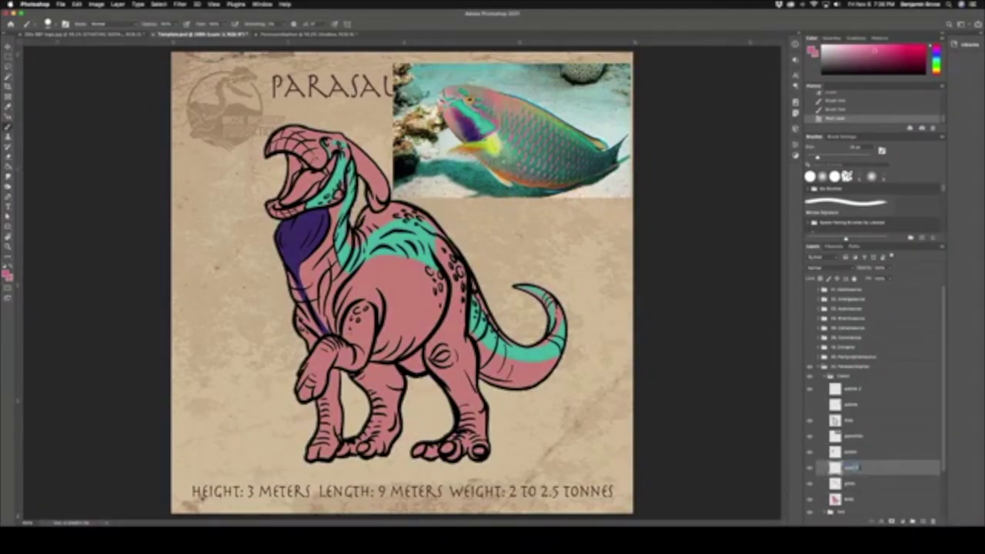
type("pink")
key("Return")
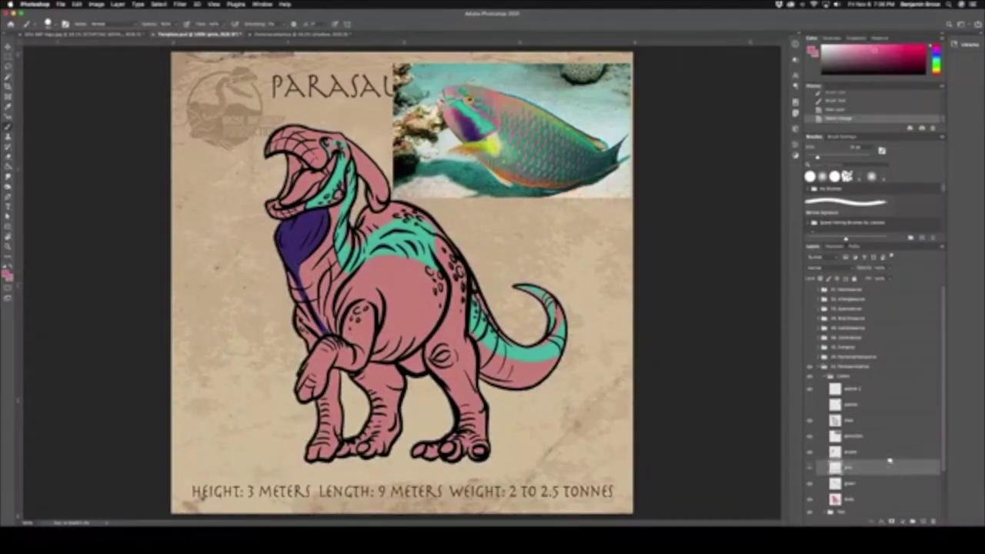
Step: Paint the front of the neck and chest pink alongside the purple stripe, keeping the pink layer beneath the purple one
key("super+bracketright")
mouse_move(308, 250)
left_mouse_down()
mouse_move(298, 300)
mouse_move(284, 304)
left_mouse_up()
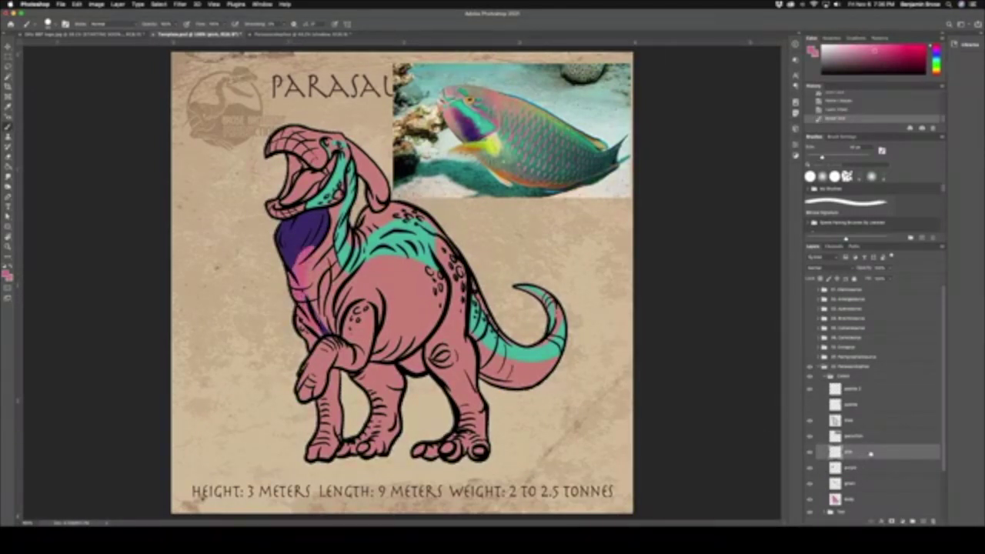
left_click_drag(868, 454, 858, 479)
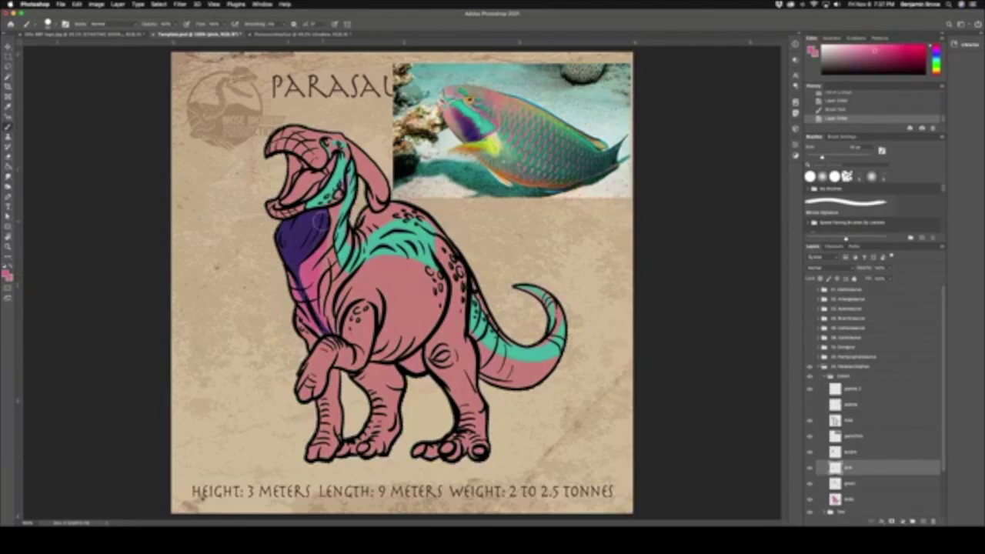
left_click(293, 267)
key("super+equal")
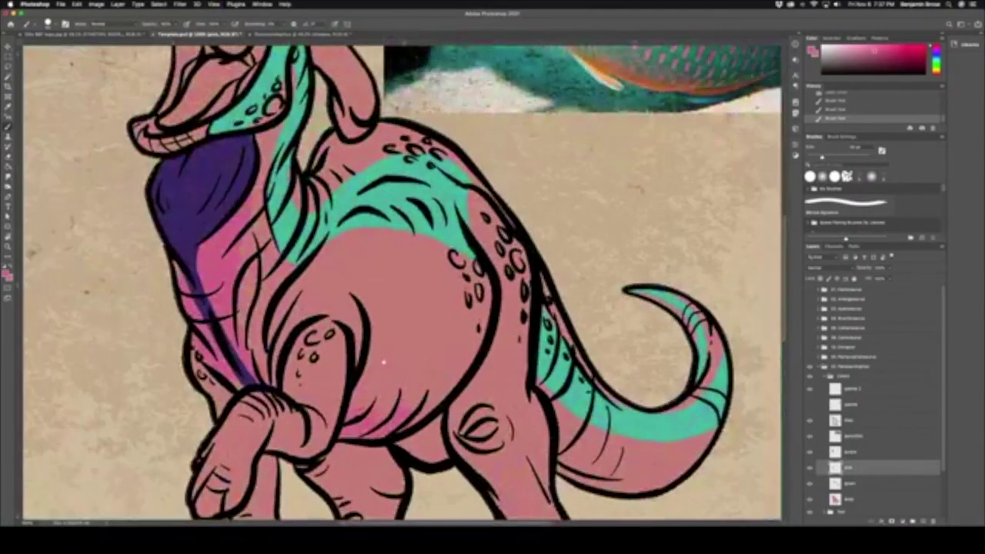
Step: Paint the lower belly, the patch between the legs and the underside of the tail base pink, extending the belly patch upward
scroll(383, 362, "down", 5)
mouse_move(317, 304)
left_mouse_down()
mouse_move(331, 294)
mouse_move(369, 296)
mouse_move(407, 315)
mouse_move(396, 327)
mouse_move(353, 317)
mouse_move(408, 322)
mouse_move(398, 338)
mouse_move(412, 379)
mouse_move(389, 381)
mouse_move(362, 358)
left_mouse_up()
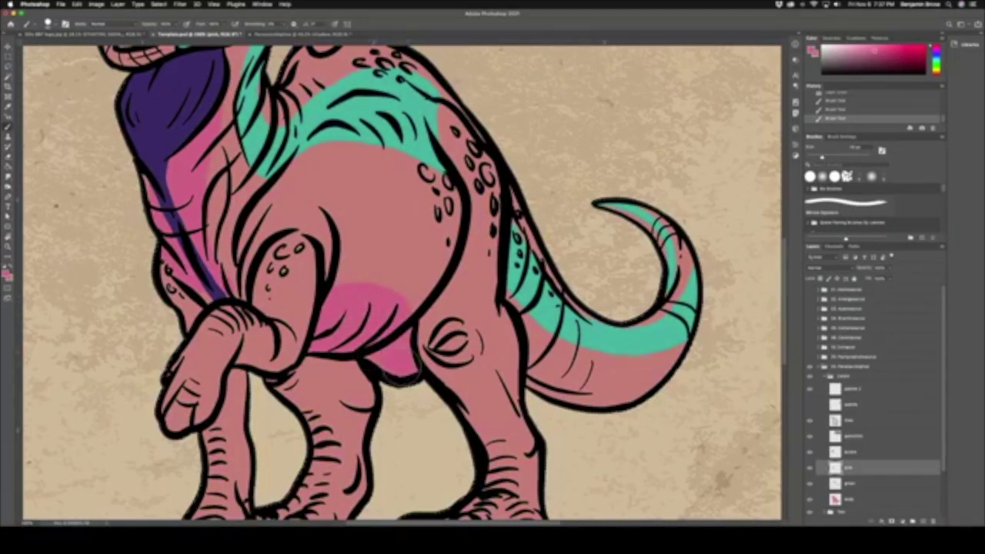
mouse_move(520, 374)
left_mouse_down()
mouse_move(567, 399)
mouse_move(627, 408)
left_mouse_up()
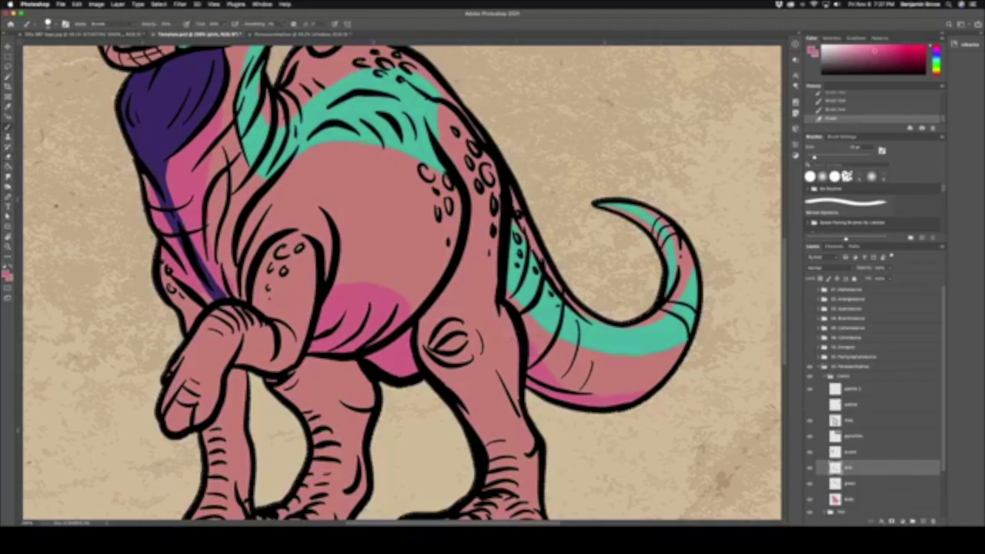
mouse_move(523, 336)
left_mouse_down()
mouse_move(572, 388)
mouse_move(643, 396)
mouse_move(660, 384)
left_mouse_up()
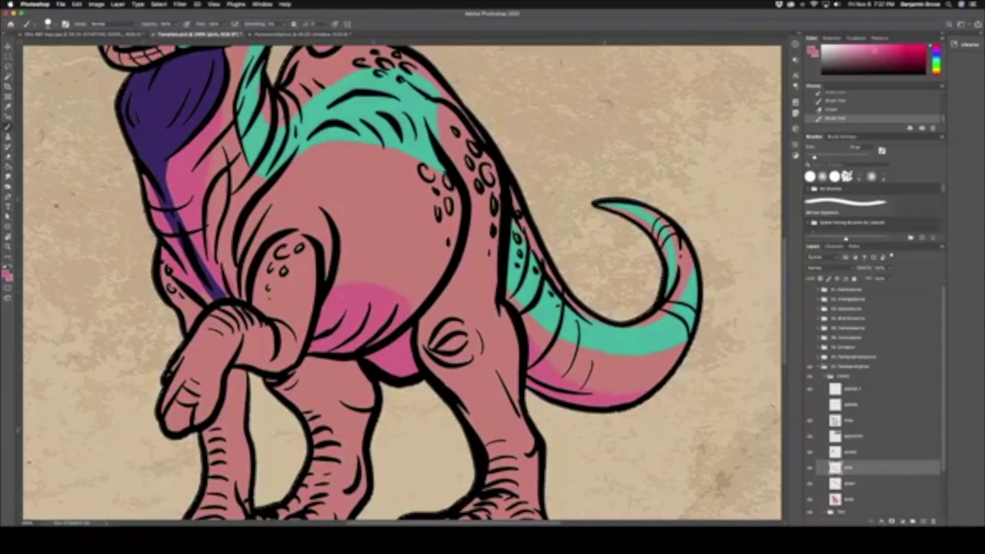
mouse_move(340, 270)
left_mouse_down()
mouse_move(397, 237)
mouse_move(435, 266)
mouse_move(408, 294)
mouse_move(416, 274)
mouse_move(363, 266)
mouse_move(345, 284)
left_mouse_up()
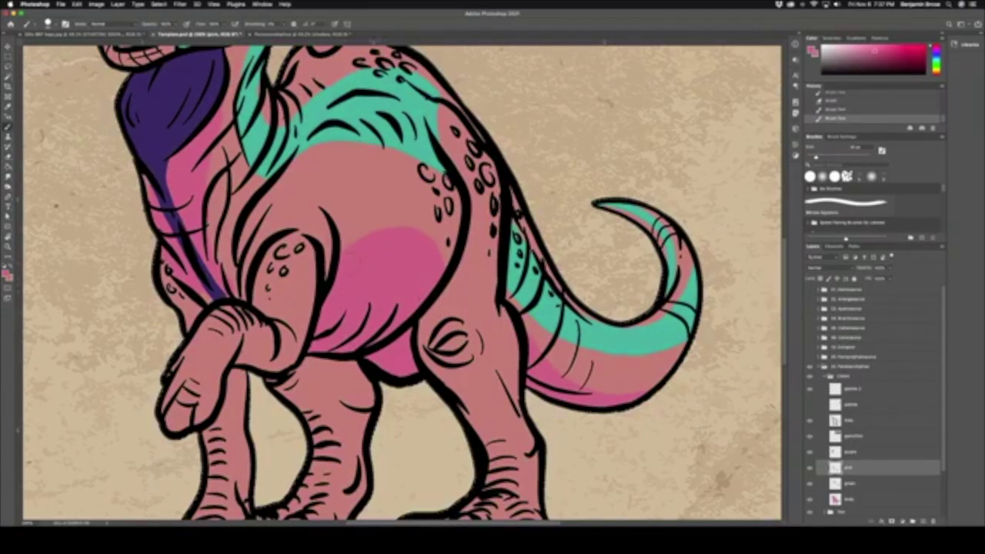
Step: Rename the pink layer red and try shifting its hue toward magenta and back toward red with Hue/Saturation
key("super+0")
left_click_drag(848, 466, 854, 453)
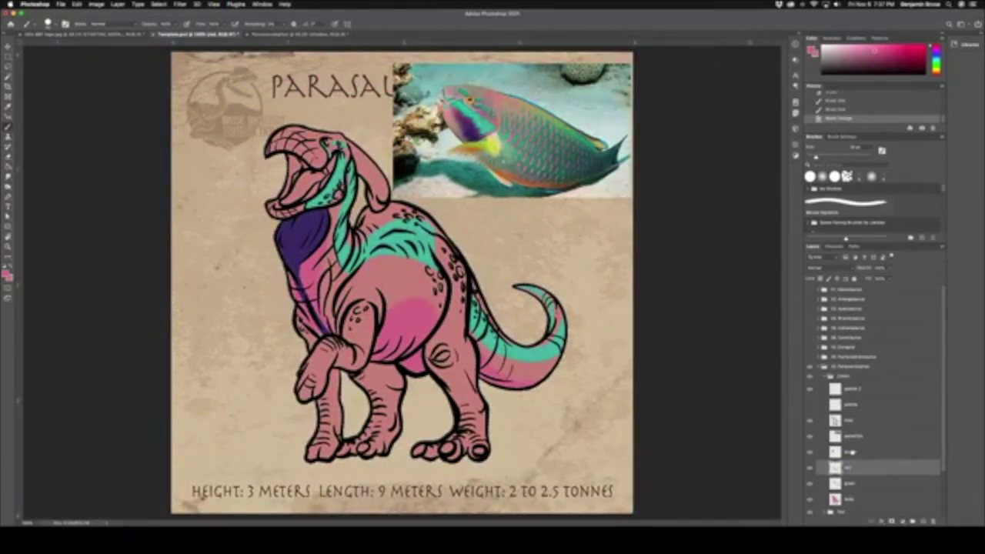
key("super+u")
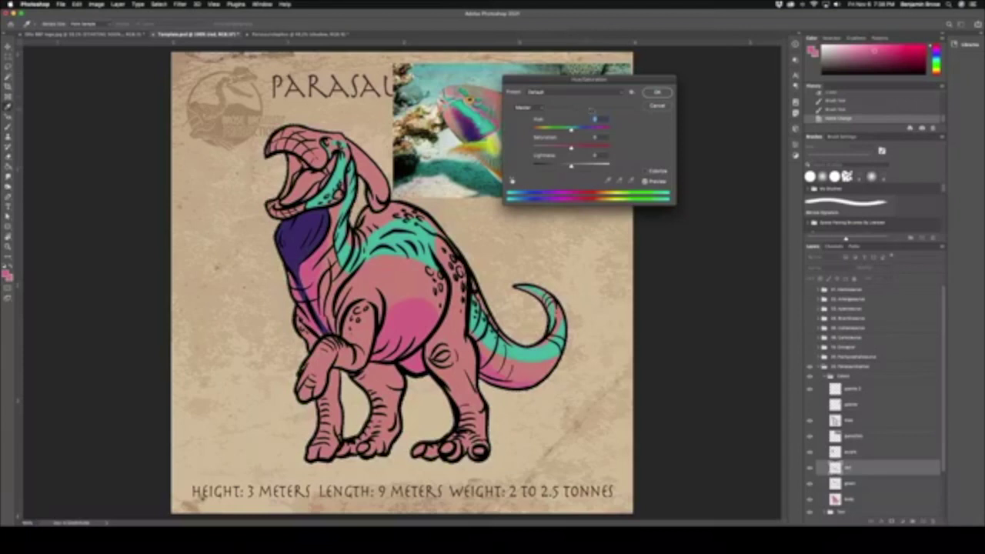
left_click_drag(570, 81, 490, 69)
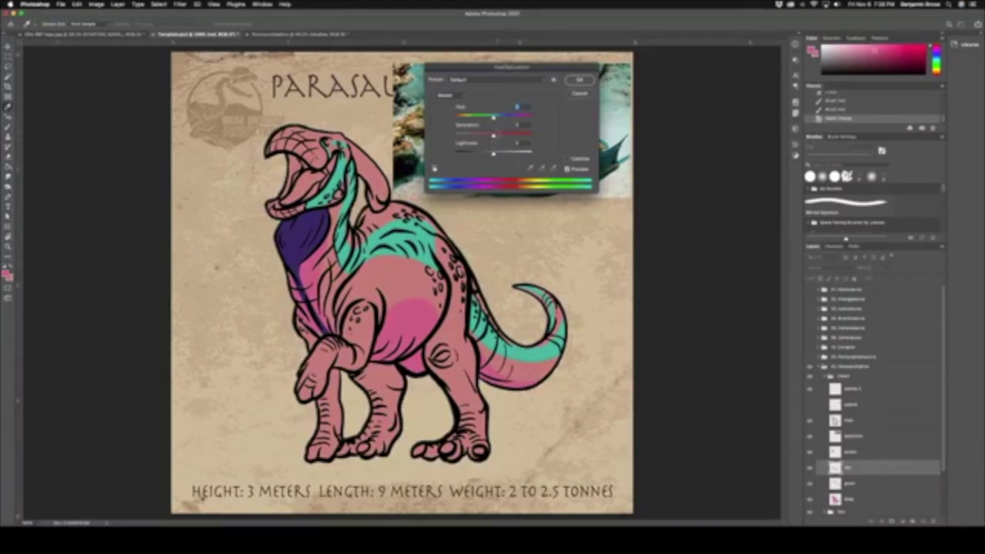
left_click_drag(492, 117, 485, 117)
key("super+plus")
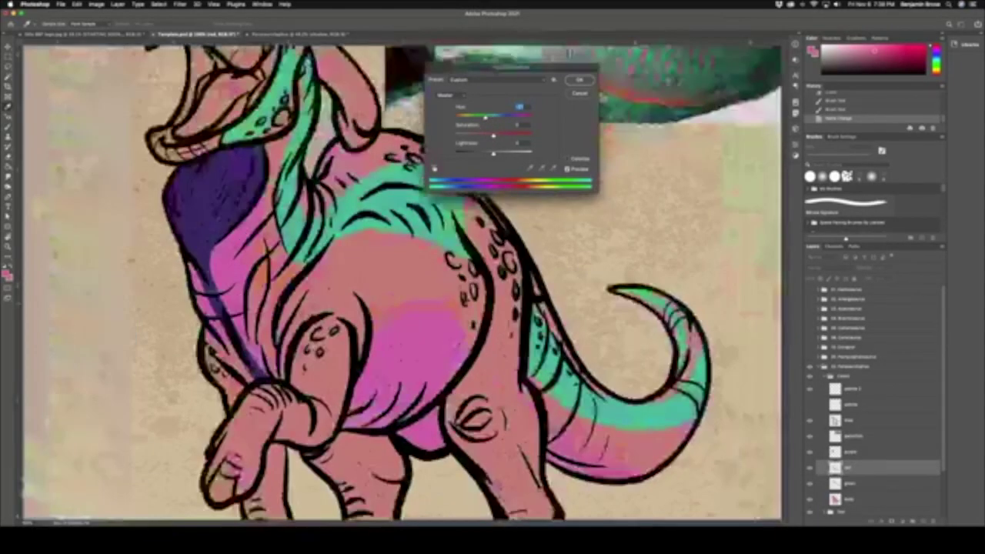
mouse_move(485, 117)
left_mouse_down()
mouse_move(462, 116)
mouse_move(496, 117)
left_mouse_up()
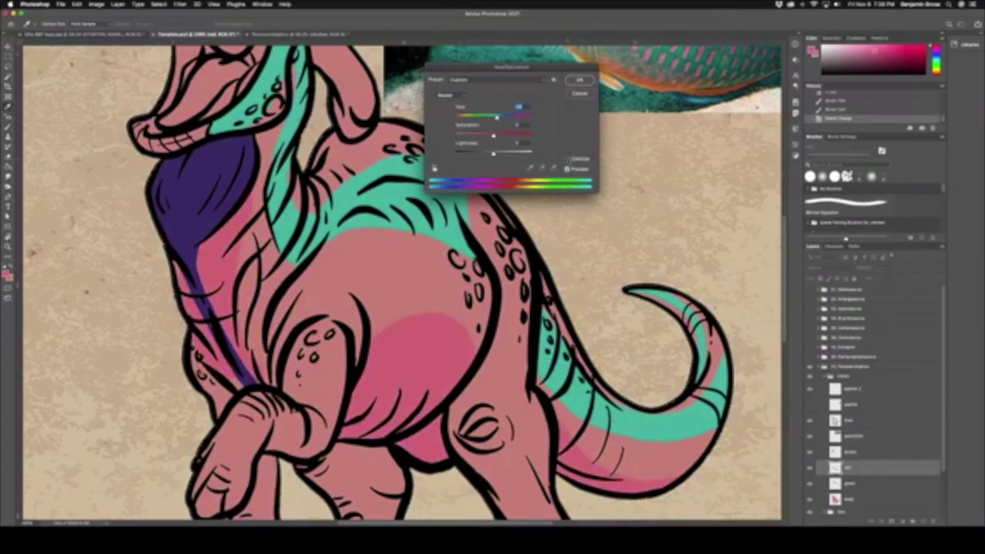
Step: Colorize the red layer to a deep red in Hue/Saturation, raising the saturation and slightly lowering the lightness
left_click(568, 159)
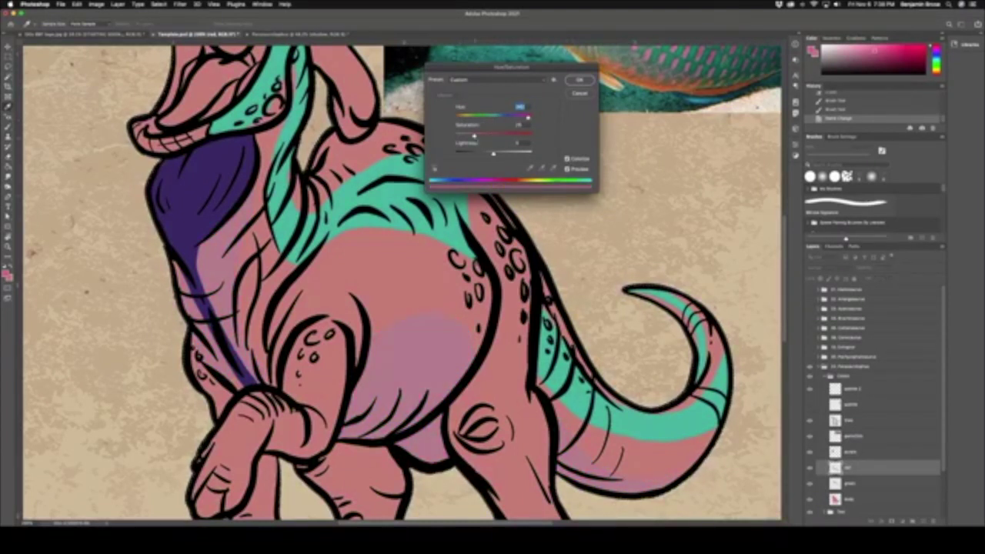
left_click_drag(474, 136, 505, 153)
left_click_drag(528, 117, 532, 118)
left_click_drag(505, 153, 489, 154)
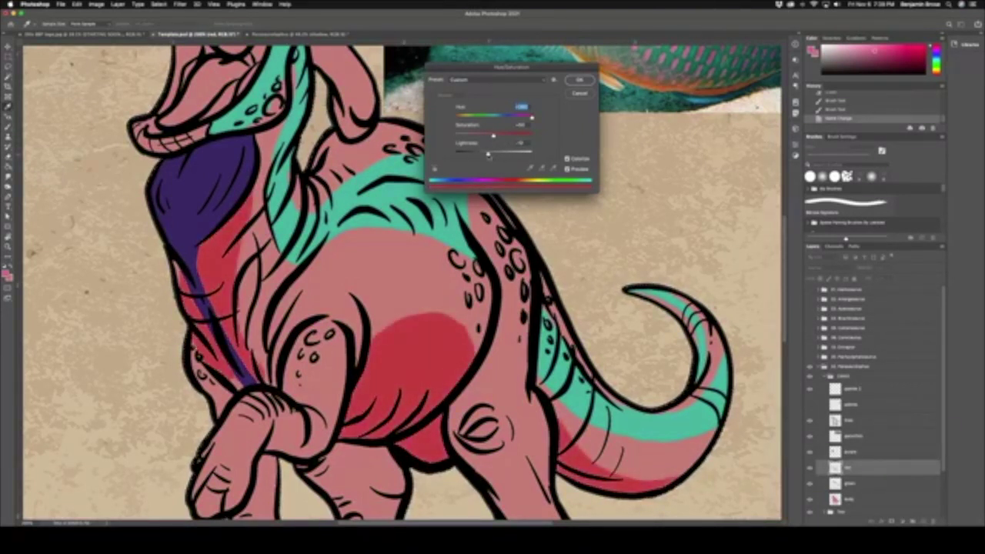
left_click(490, 155)
left_click(579, 80)
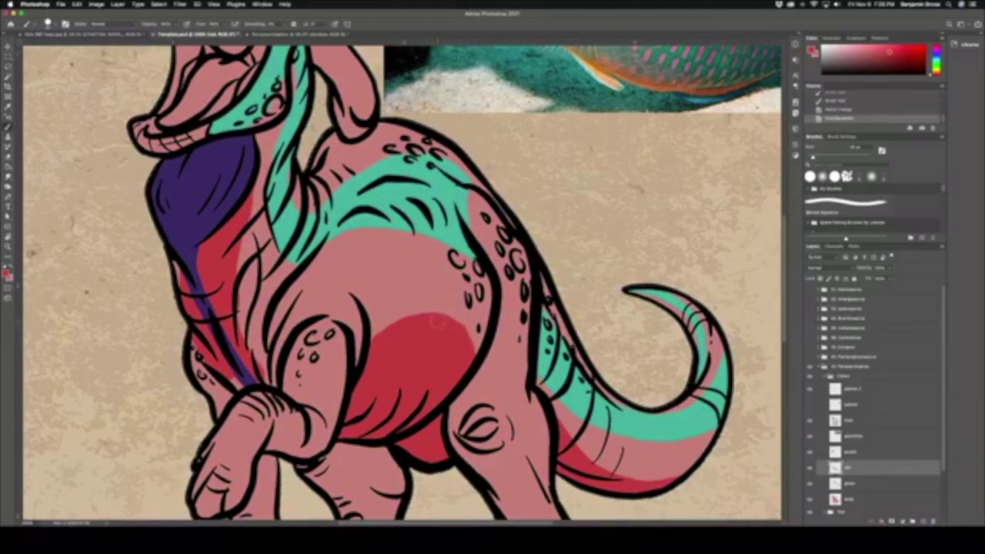
Step: Extend the red to the rear edge of the belly and fill it out along the chest above the raised foreleg
left_click_drag(456, 323, 477, 355)
key("h")
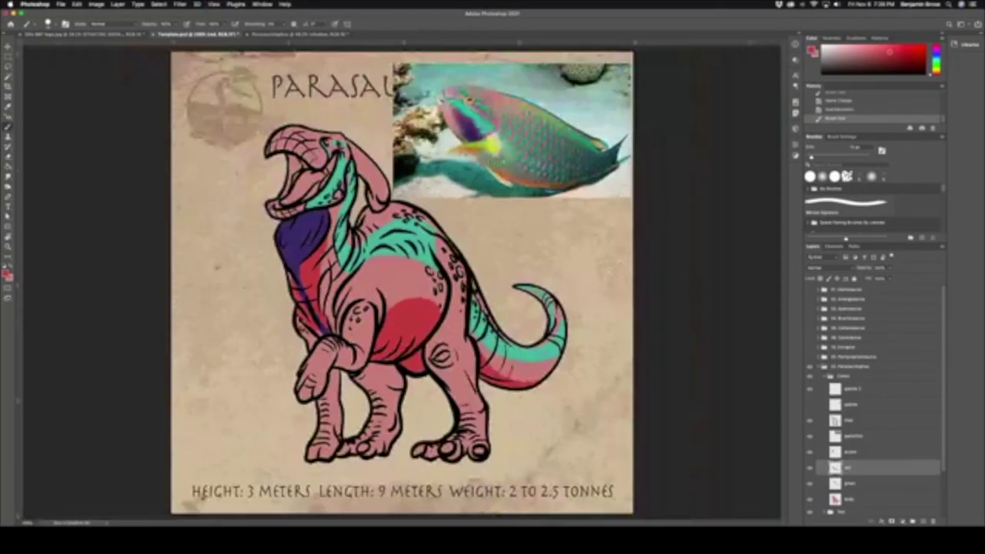
scroll(365, 306, "up", 3)
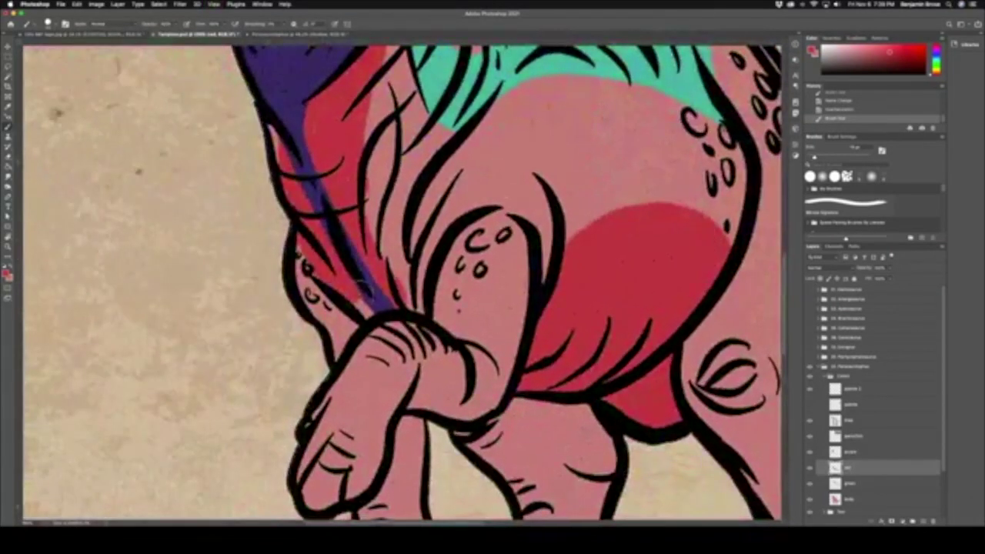
left_click_drag(365, 312, 412, 306)
left_click_drag(395, 272, 373, 234)
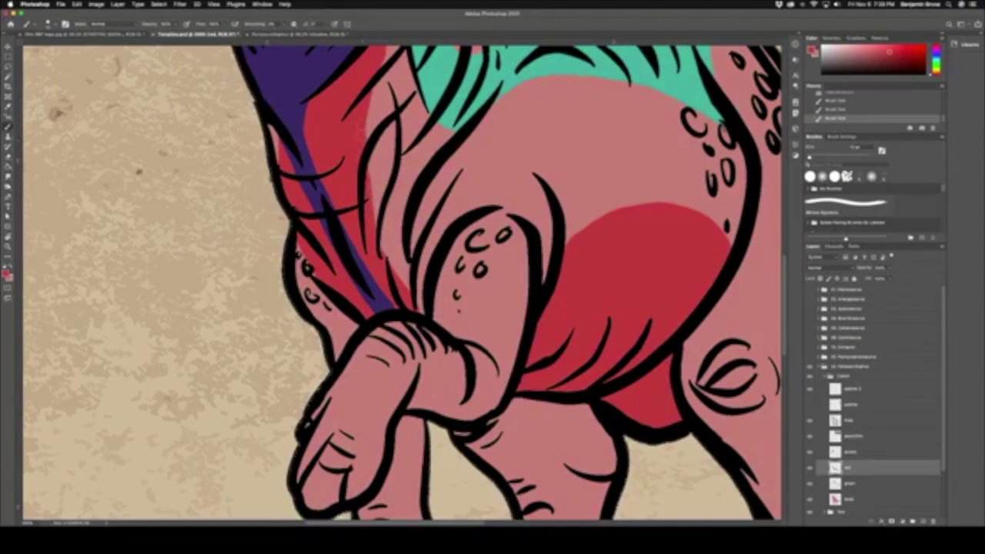
Step: Examine the flat colors close up across the body, legs, tail and head for gaps or missed spots
scroll(452, 199, "down", 6)
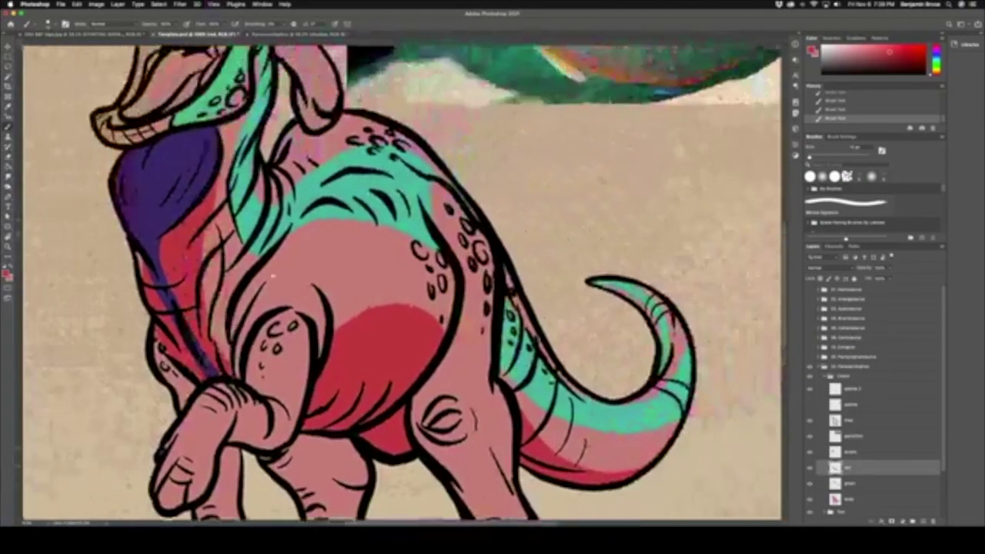
scroll(531, 423, "up", 6)
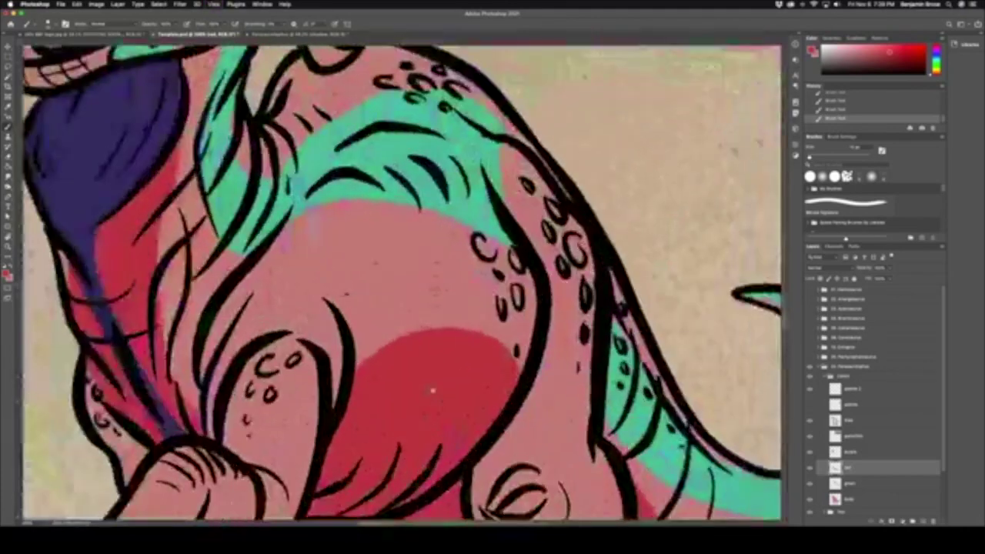
scroll(515, 431, "down", 6)
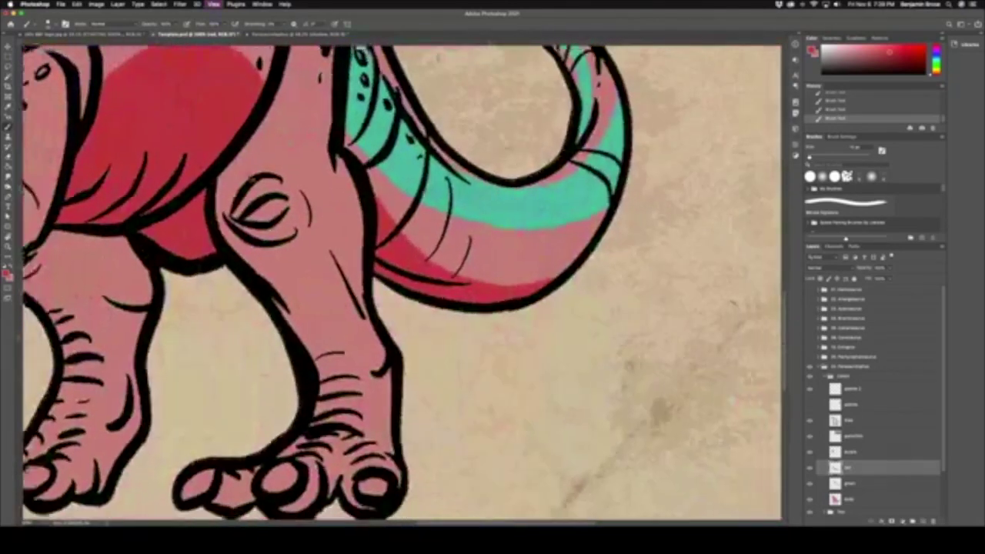
scroll(593, 431, "up", 8)
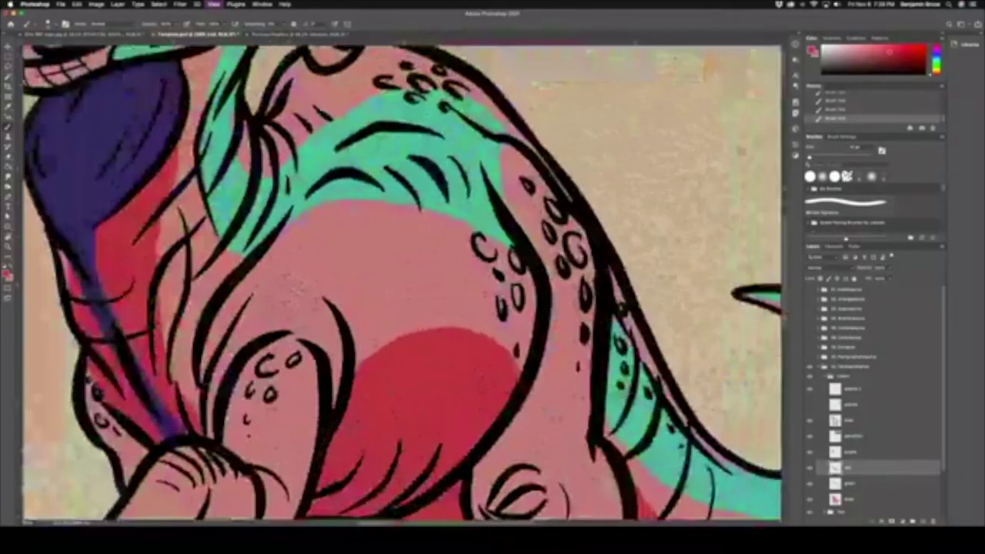
scroll(591, 428, "left", 4)
scroll(592, 428, "up", 1)
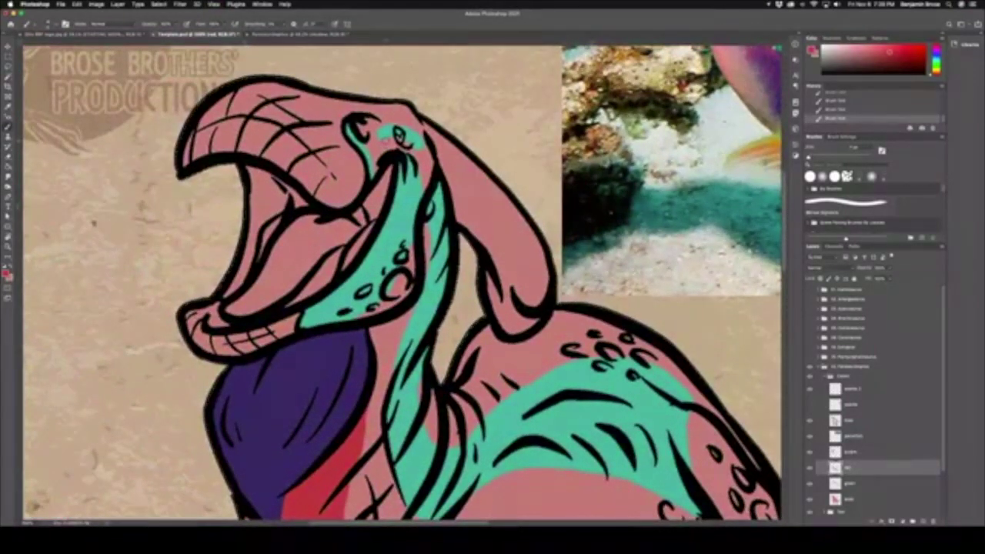
left_click(390, 138)
key("super+minus")
key("super+minus")
key("super+minus")
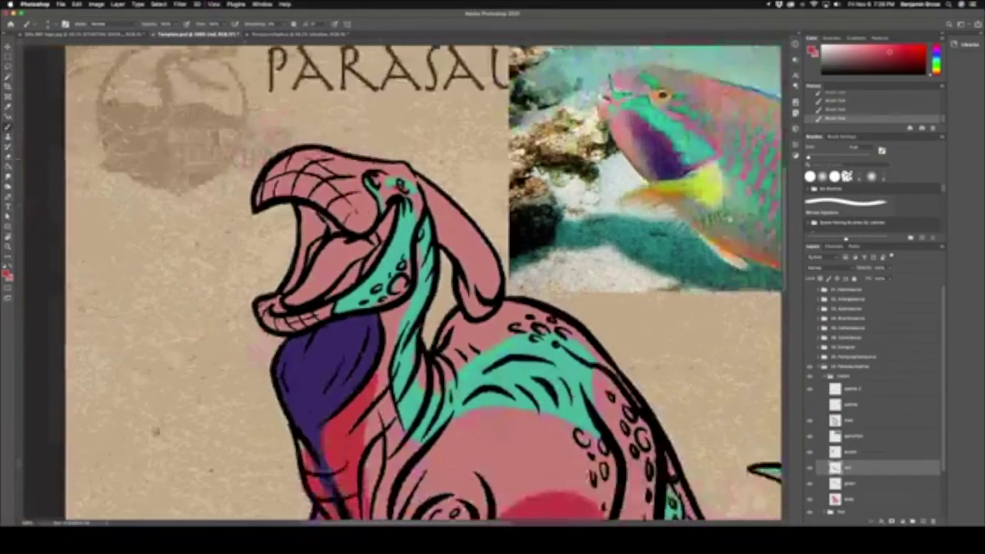
key("super+equal")
key("super+equal")
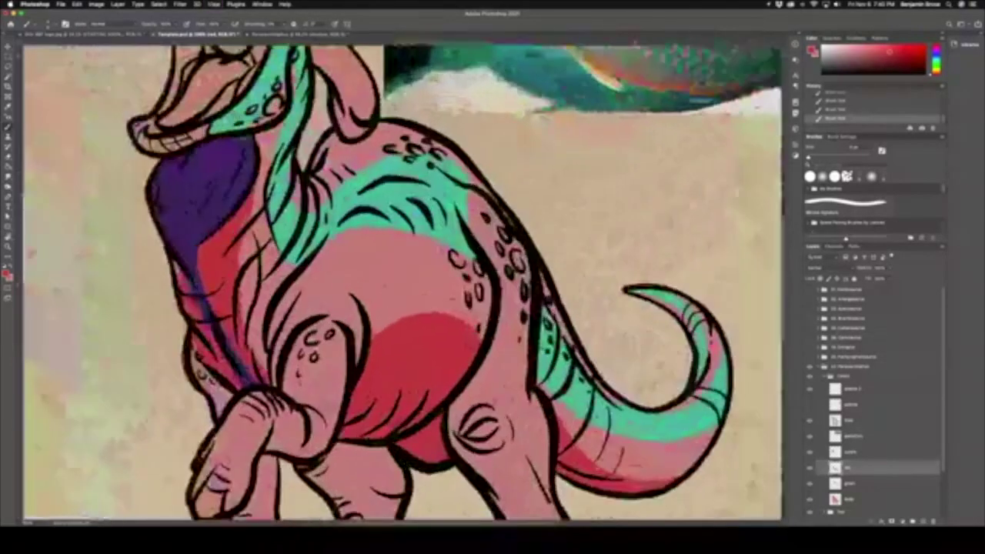
Step: Sample the orange from the fish's underside and add a layer named orange above the red layer
scroll(400, 283, "up", 5)
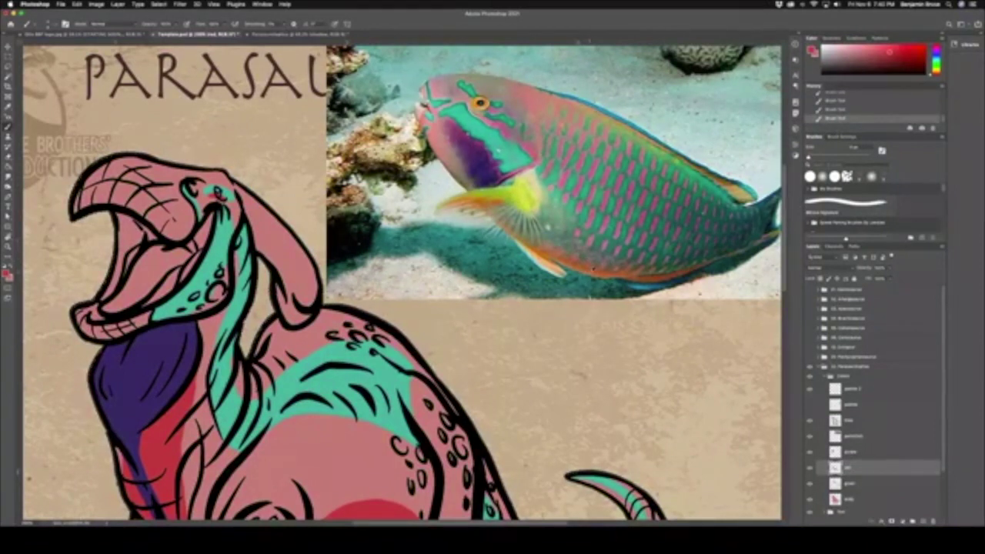
left_click(589, 274, "alt")
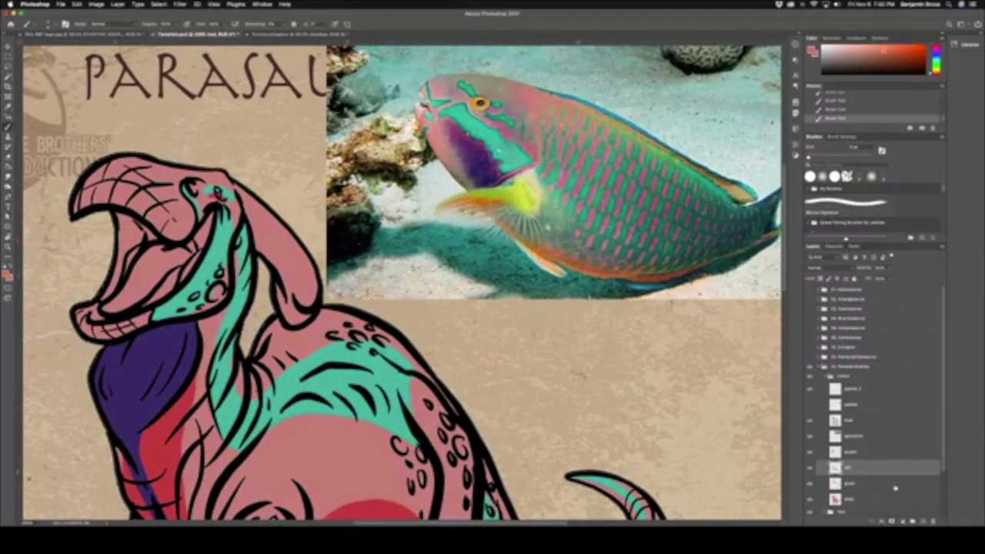
left_click(923, 522)
double_click(851, 467)
type("orange")
key("Return")
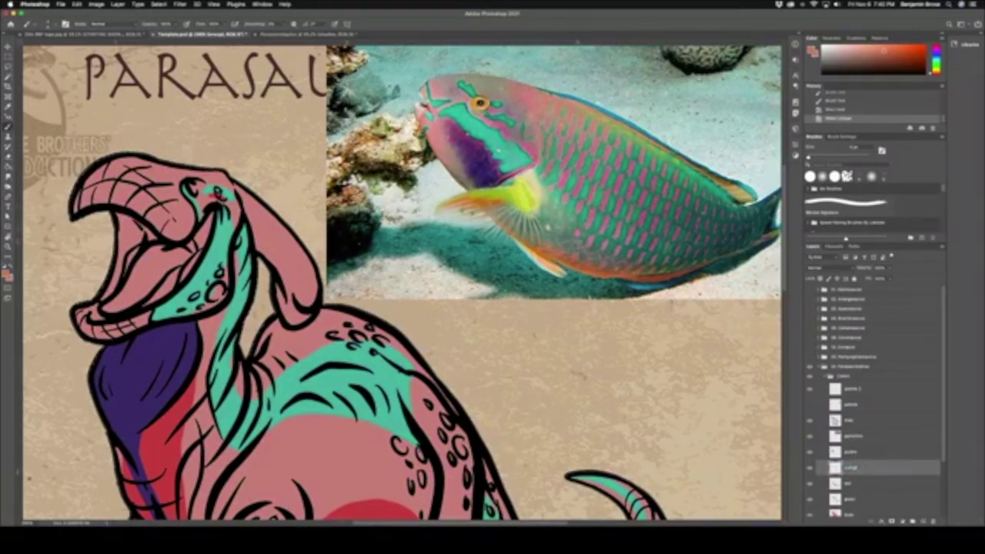
Step: Paint the dinosaur's head crest orange on the orange layer with an enlarged brush
scroll(405, 284, "left", 5)
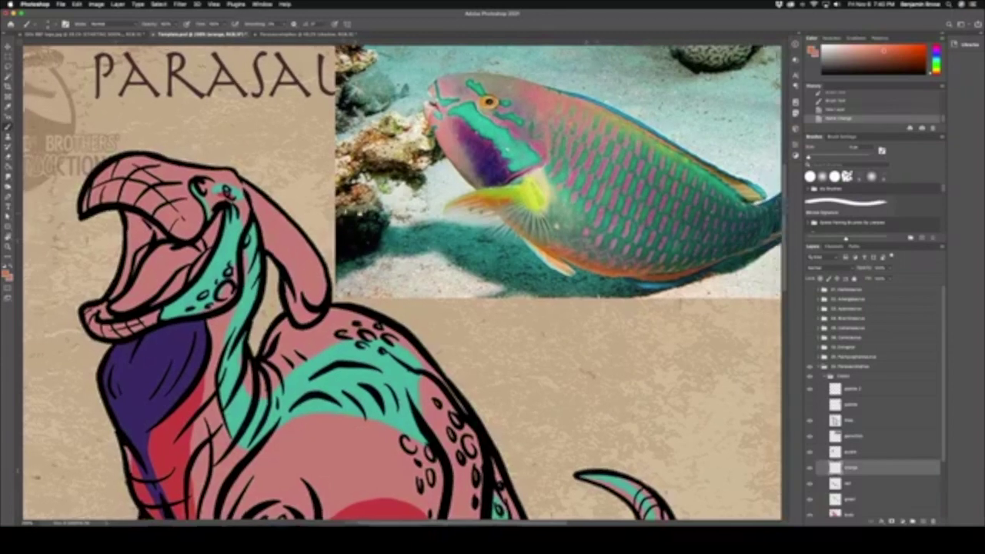
key("bracketright")
key("bracketright")
key("bracketright")
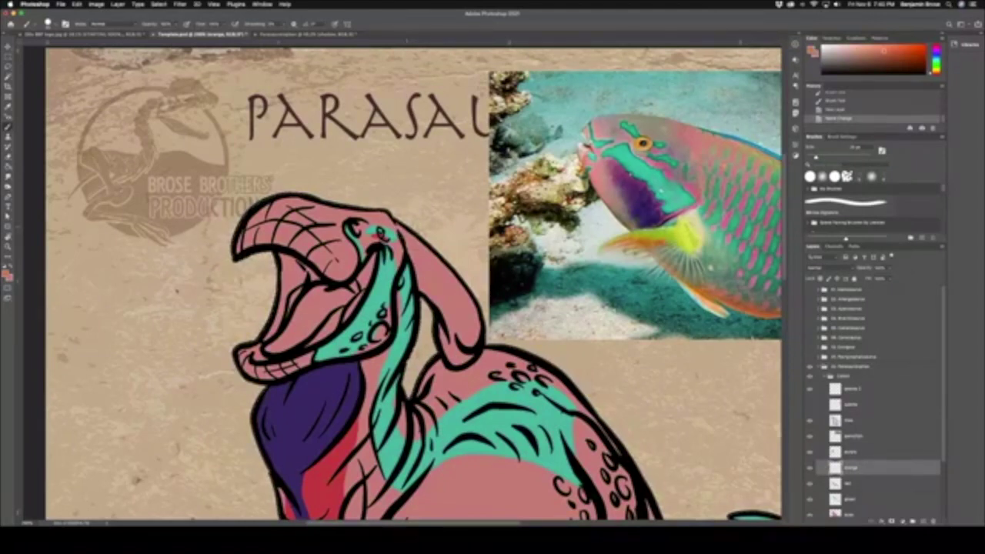
scroll(405, 284, "down", 3)
scroll(405, 284, "right", 3)
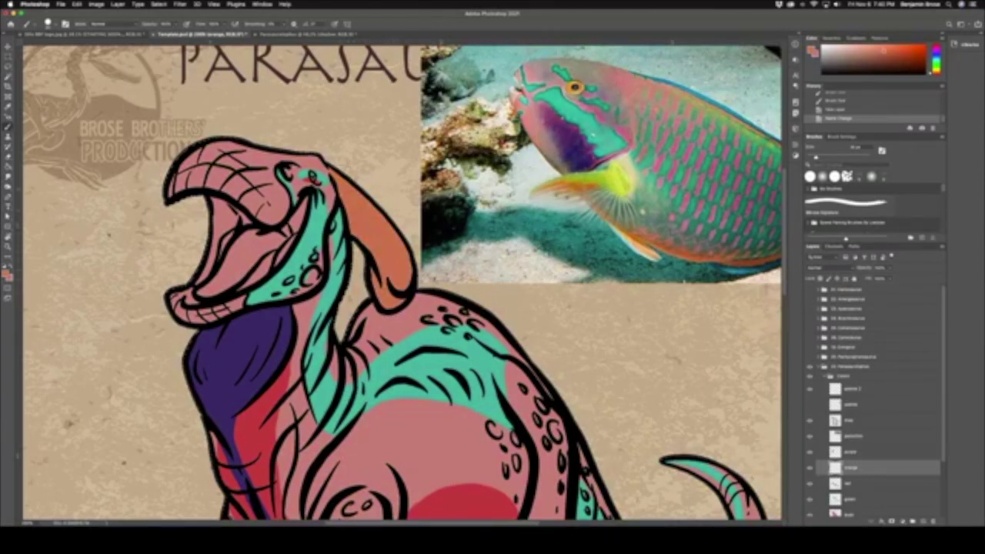
Step: Boost the saturation of the orange crest with a Hue/Saturation adjustment
left_click(350, 166)
key("super+u")
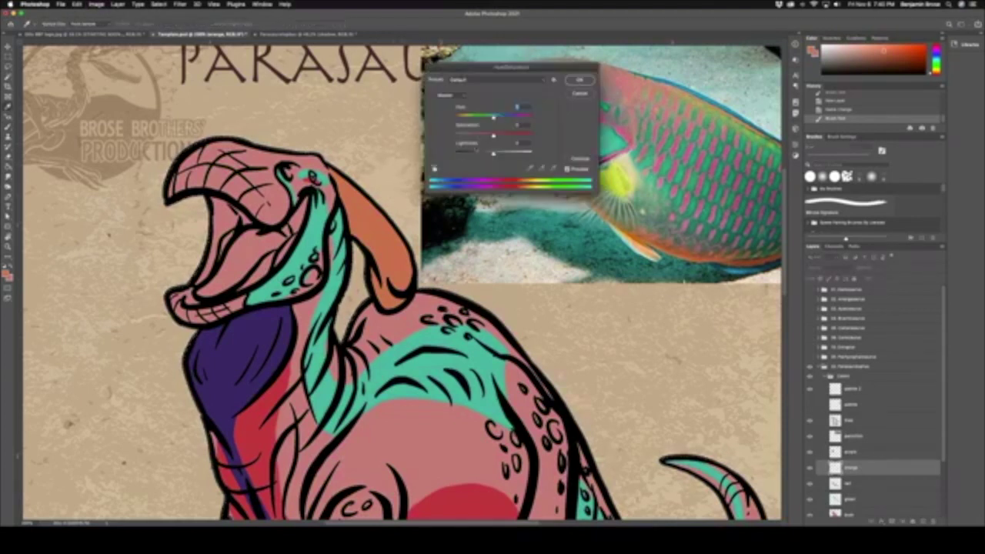
left_click_drag(494, 135, 504, 136)
key("Return")
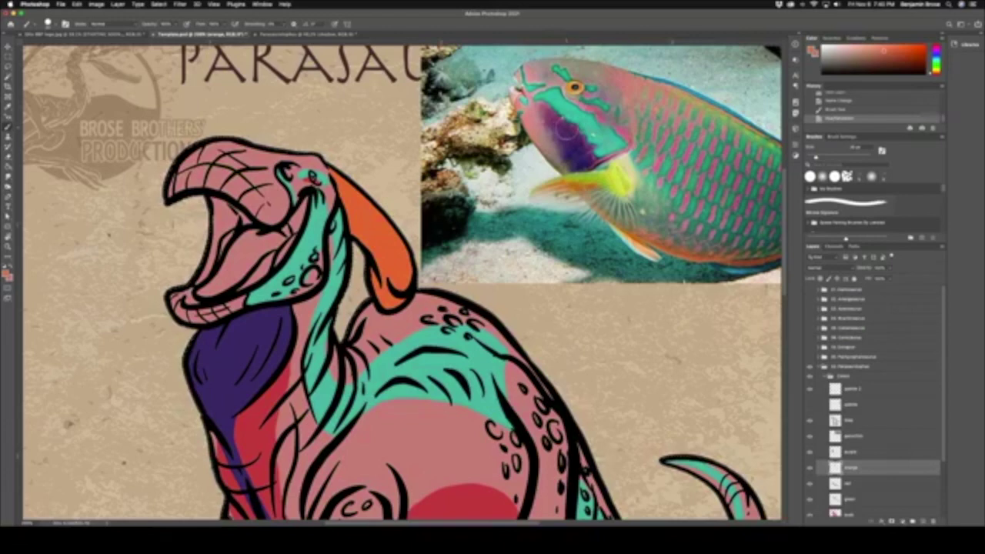
key("super+0")
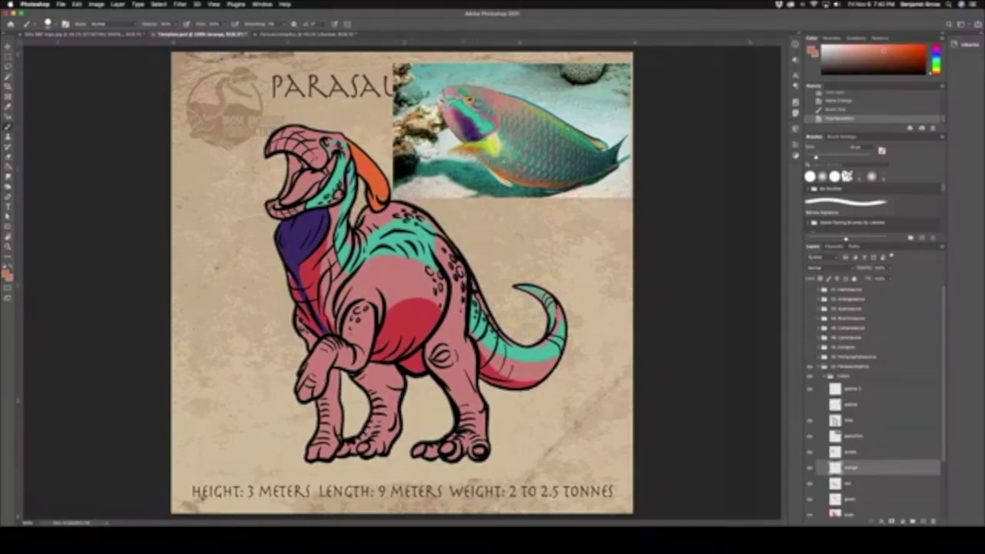
Step: Sample the yellow at the base of the fish's pectoral fin and add a layer named yellow above the orange layer
scroll(497, 154, "up", 5)
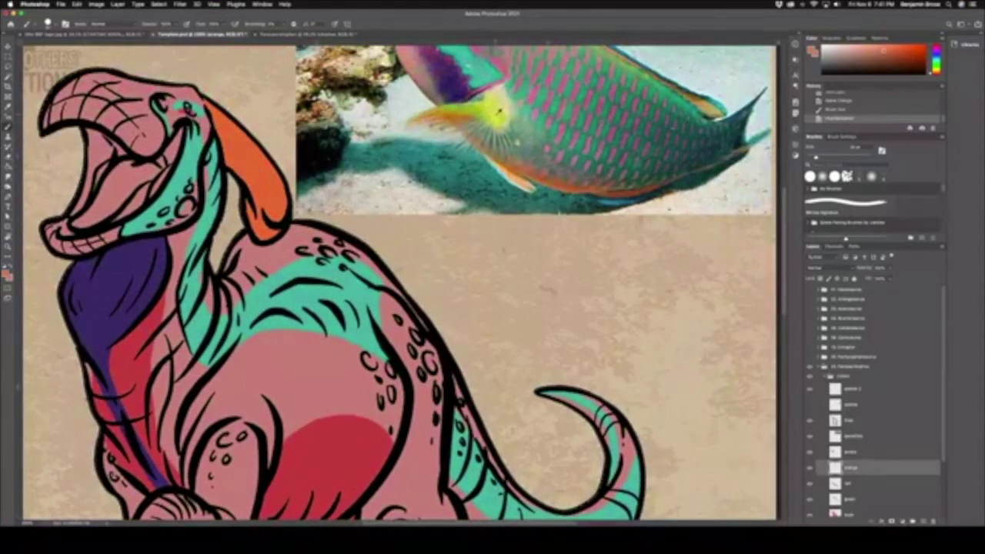
left_click(497, 108, "alt")
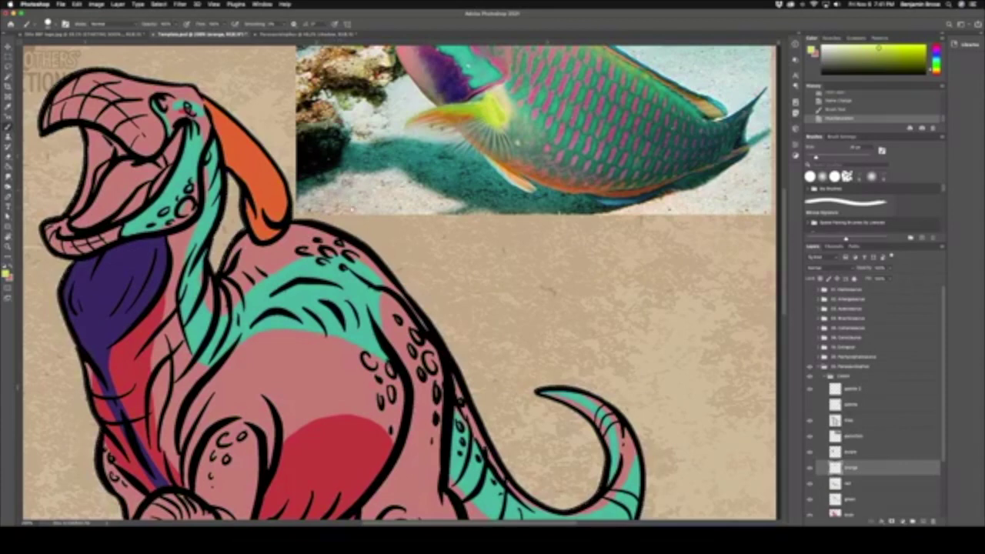
scroll(331, 193, "down", 3)
key("super+0")
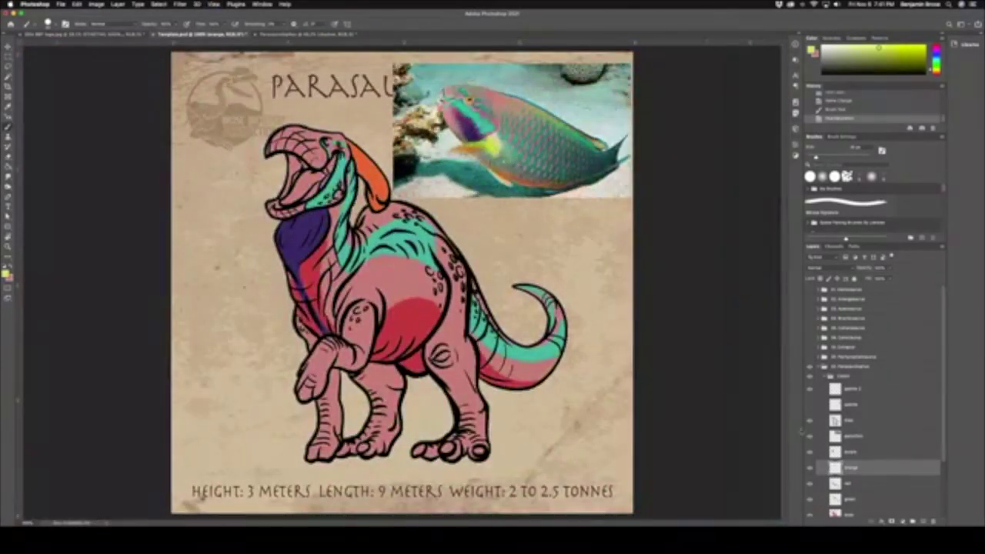
left_click(924, 522)
double_click(852, 470)
type("te")
key("Return")
Step: Paint the upper part of the raised foreleg yellow around its scale markings
key("super+plus")
key("super+minus")
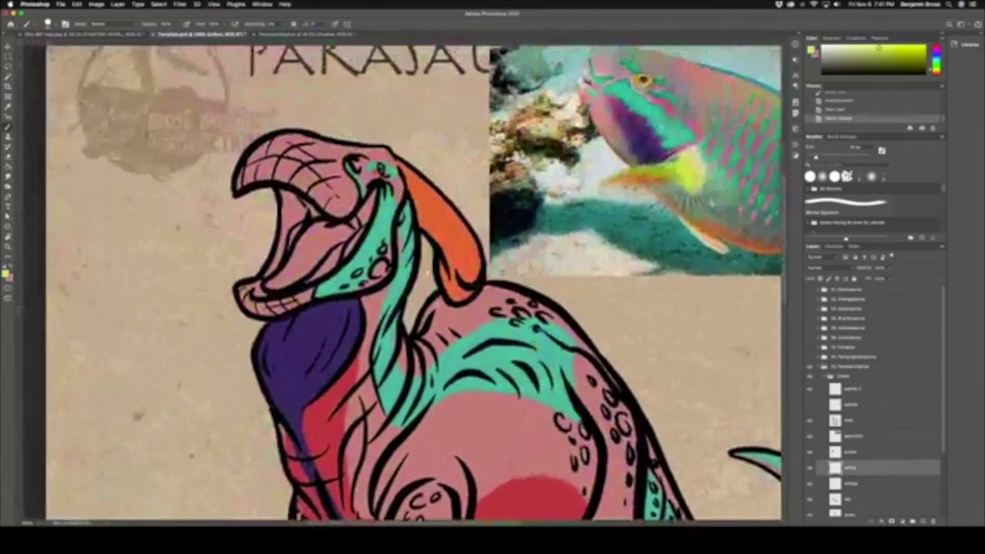
key("super+plus")
key("super+minus")
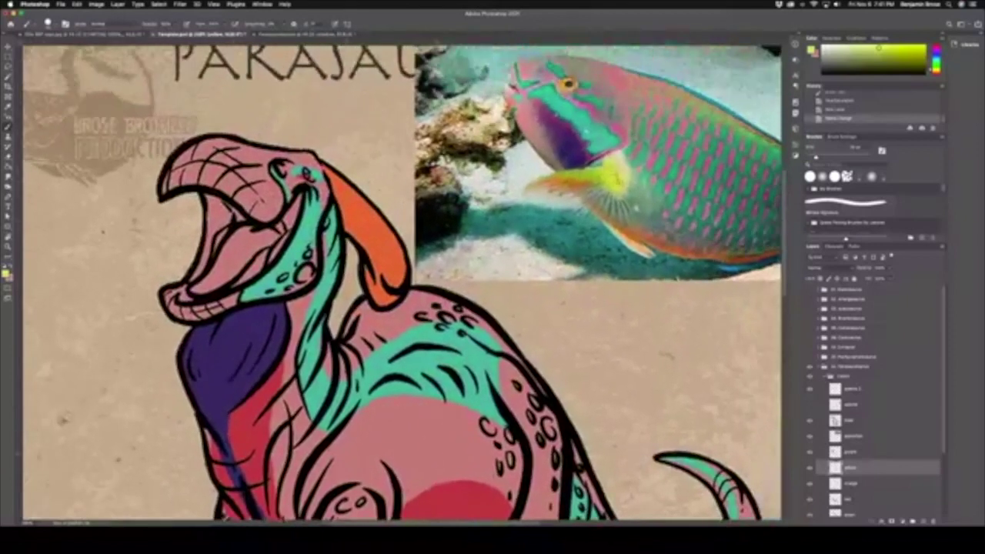
key("super+plus")
scroll(404, 285, "down", 3)
key("super+plus")
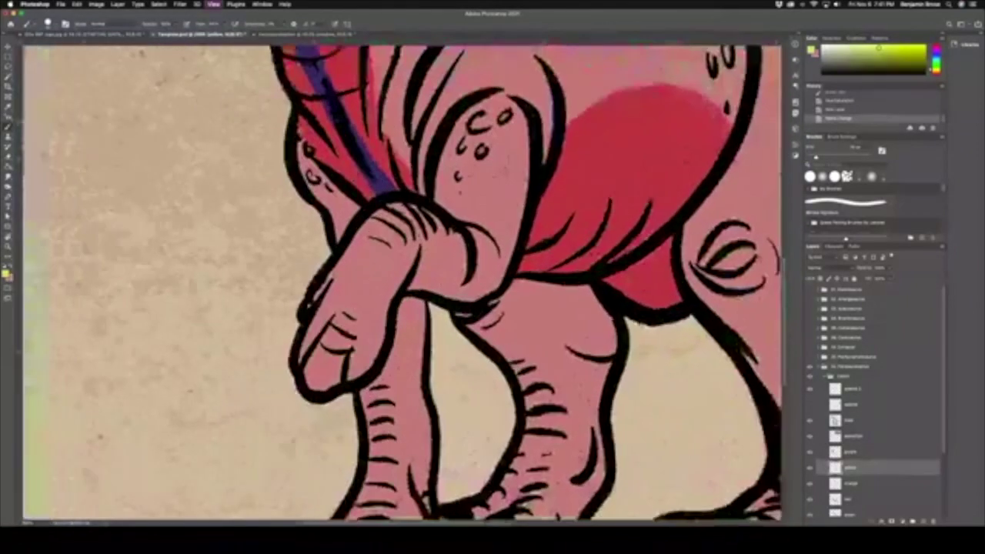
mouse_move(493, 108)
left_mouse_down()
mouse_move(512, 143)
mouse_move(473, 138)
mouse_move(446, 188)
mouse_move(469, 210)
mouse_move(497, 209)
mouse_move(535, 127)
left_mouse_up()
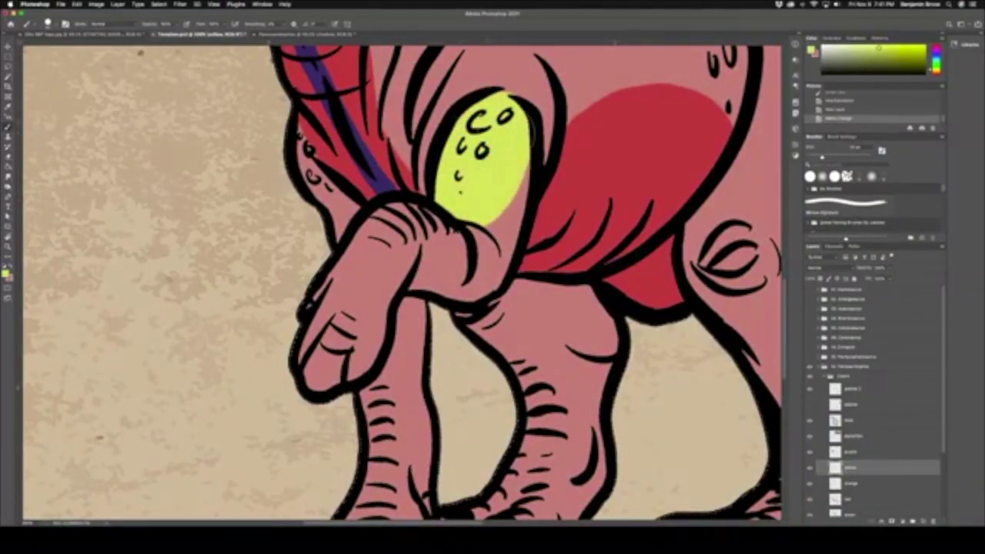
left_click(476, 179)
left_click(481, 181)
Step: Paint yellow over the bend of the raised foreleg and down its front toward the toes
key("ctrl+minus")
key("ctrl+minus")
key("ctrl+minus")
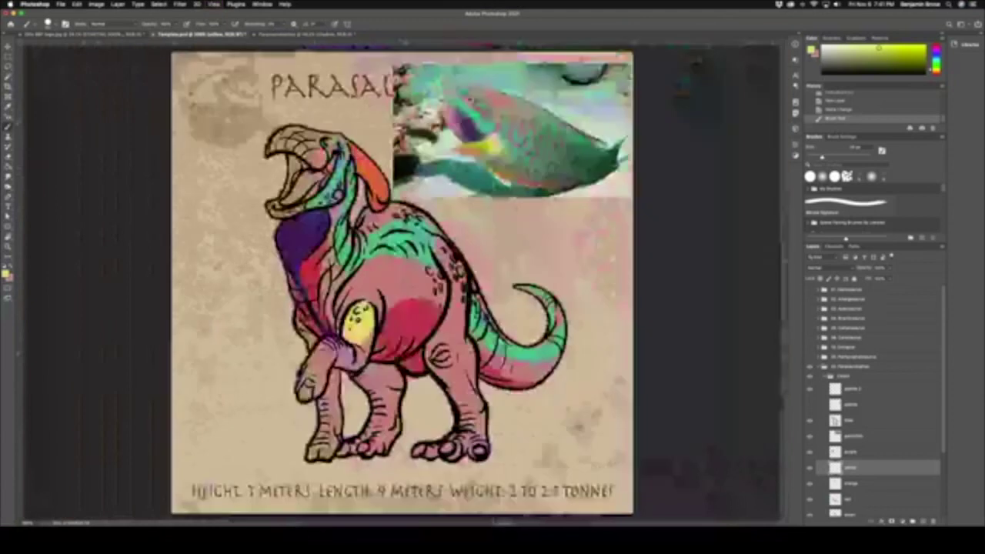
left_click_drag(356, 348, 327, 339)
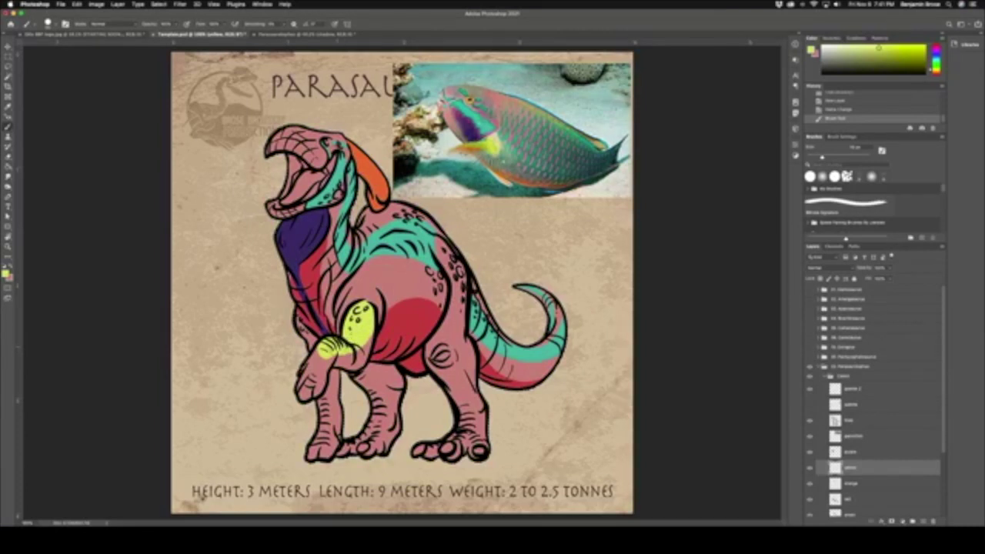
mouse_move(357, 342)
left_mouse_down()
mouse_move(360, 324)
mouse_move(319, 356)
mouse_move(308, 384)
mouse_move(327, 355)
mouse_move(311, 384)
mouse_move(328, 354)
mouse_move(308, 359)
left_mouse_up()
Step: With a smaller brush, paint yellow down the standing foreleg's shin and in streaks across the shoulder above the raised foreleg
key("bracketleft")
key("bracketleft")
key("bracketleft")
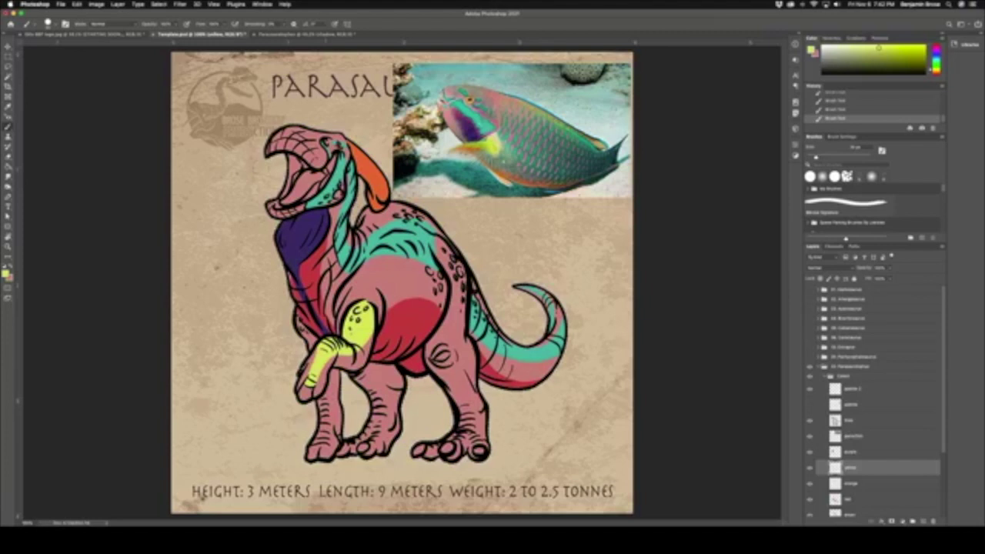
mouse_move(322, 393)
left_mouse_down()
mouse_move(324, 439)
mouse_move(321, 427)
left_mouse_up()
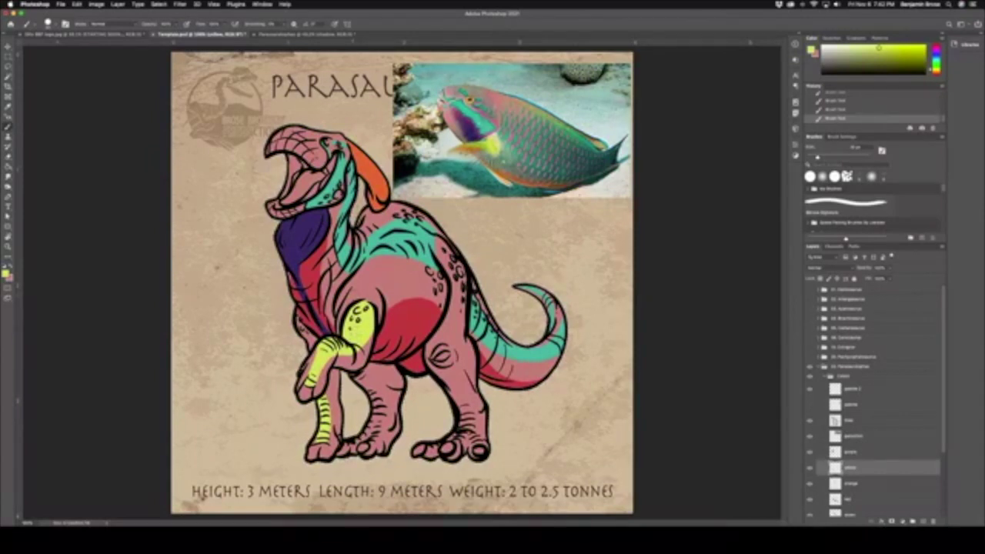
mouse_move(341, 312)
left_mouse_down()
mouse_move(371, 280)
mouse_move(350, 281)
mouse_move(339, 309)
left_mouse_up()
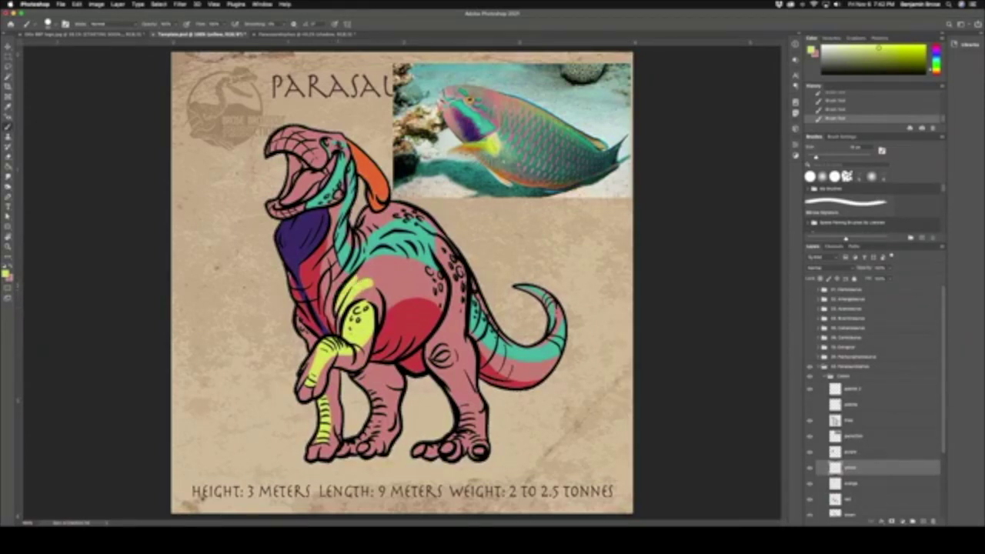
left_click_drag(345, 274, 332, 303)
Step: Rename the yellow layer as chartreuse
double_click(850, 467)
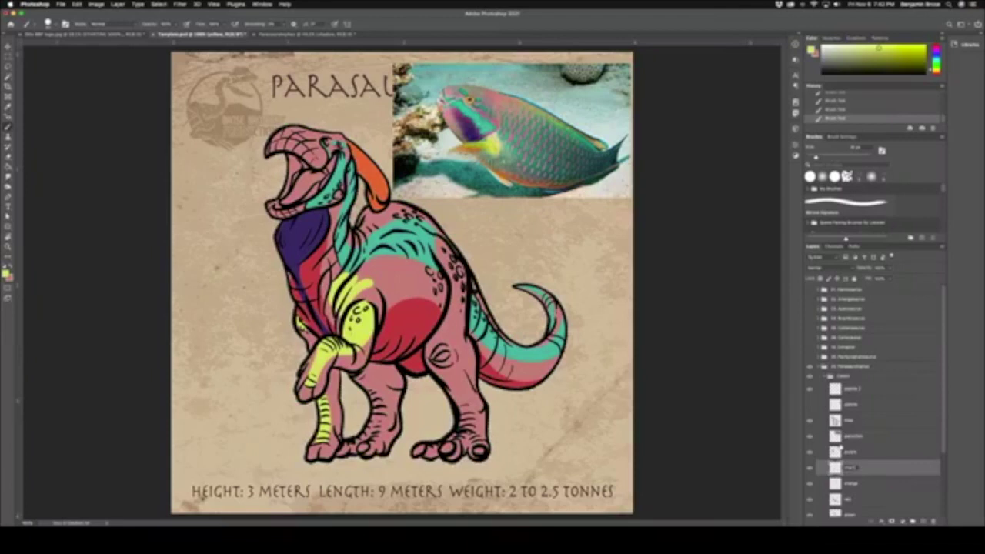
type("turquoise")
key("Return")
Step: Paint the near hind knee yellow and add thin yellow stripes down that leg with a smaller brush
mouse_move(441, 320)
left_mouse_down()
mouse_move(431, 345)
mouse_move(445, 322)
mouse_move(440, 360)
mouse_move(433, 352)
left_mouse_up()
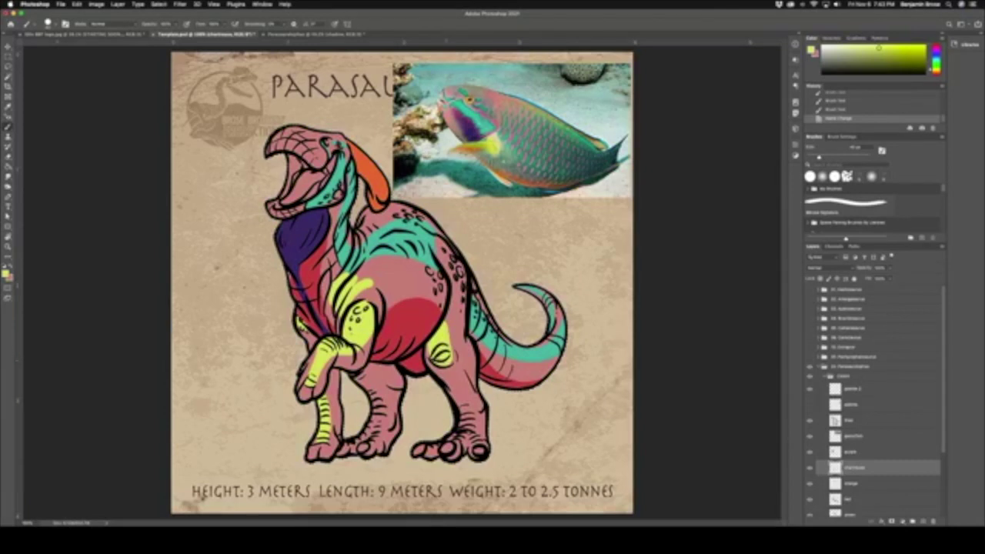
left_click(441, 355)
key("bracketleft")
key("bracketleft")
mouse_move(433, 376)
left_mouse_down()
mouse_move(459, 368)
mouse_move(474, 343)
left_mouse_up()
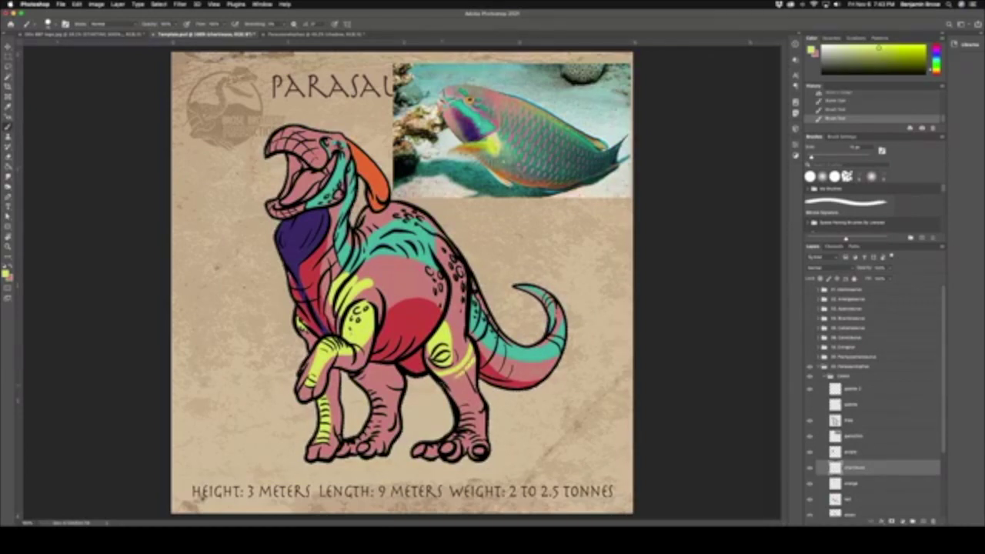
mouse_move(450, 386)
left_mouse_down()
mouse_move(471, 374)
mouse_move(462, 395)
left_mouse_up()
mouse_move(451, 410)
left_mouse_down()
mouse_move(479, 398)
mouse_move(457, 415)
mouse_move(484, 418)
left_mouse_up()
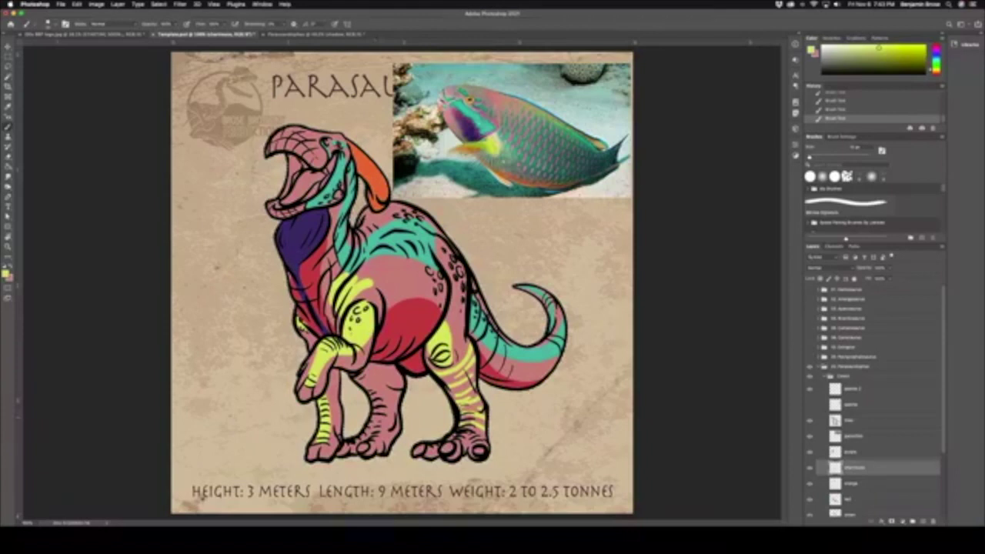
Step: Paint matching yellow stripes across the far hind leg from ankle to thigh, enlarging the brush
left_click_drag(396, 425, 377, 425)
key("bracketright")
key("bracketright")
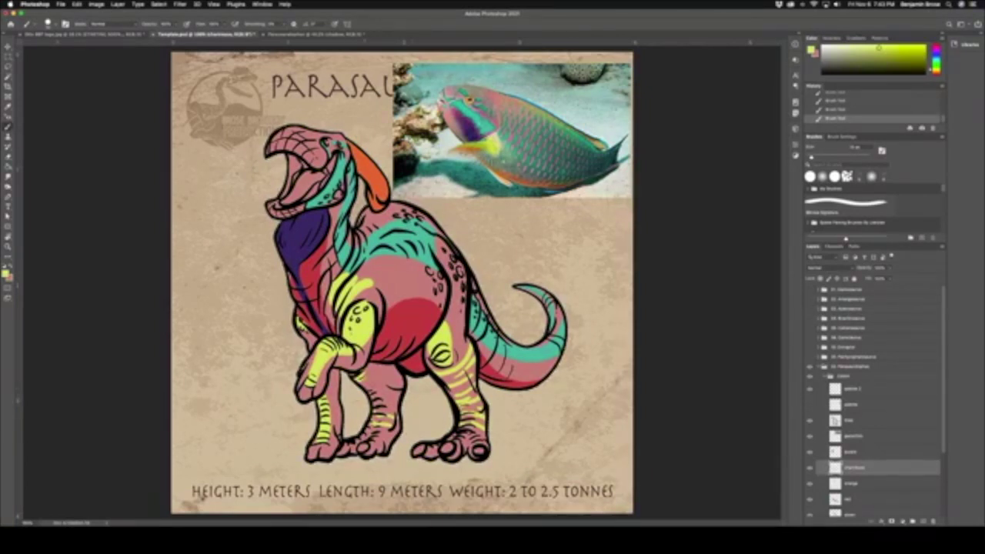
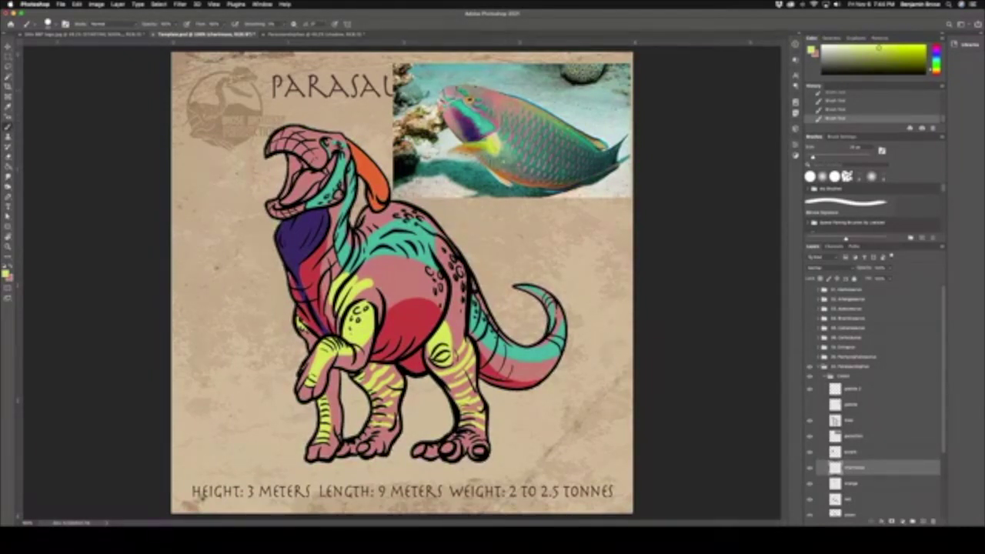
Step: Sample a pale tone beside the fish's mouth and add a layer named ivory above the chartreuse layer
left_click(440, 99, "alt")
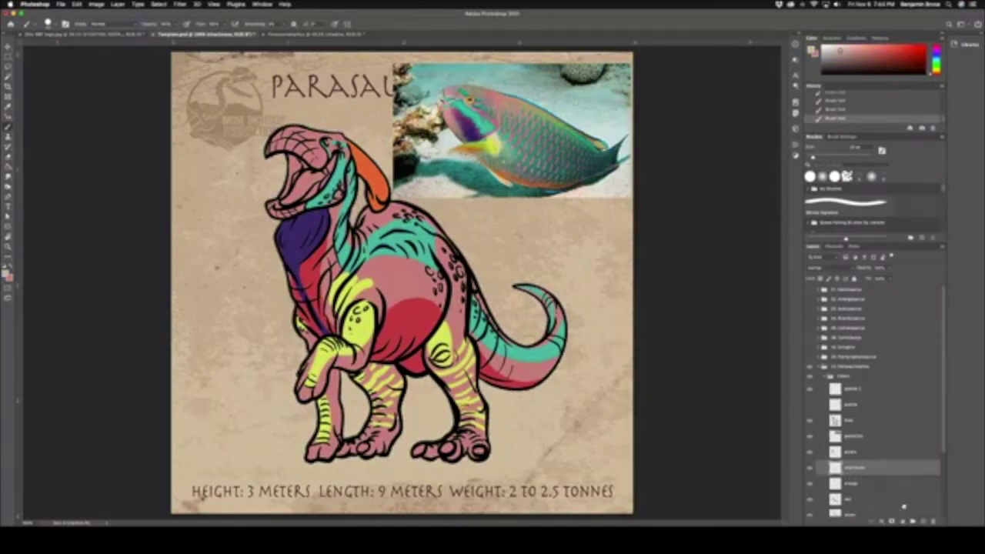
left_click(925, 523)
double_click(851, 462)
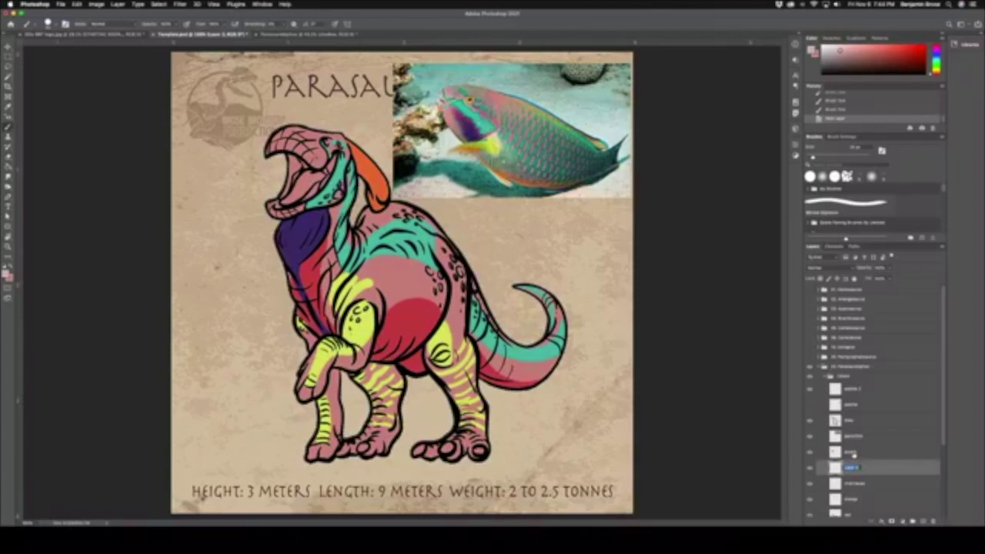
type("eyes")
key("Return")
Step: Paint the upper and lower beak in the pale ivory tone and erase the spill at the edge
mouse_move(274, 151)
left_mouse_down()
mouse_move(313, 129)
mouse_move(320, 167)
mouse_move(296, 151)
mouse_move(307, 151)
left_mouse_up()
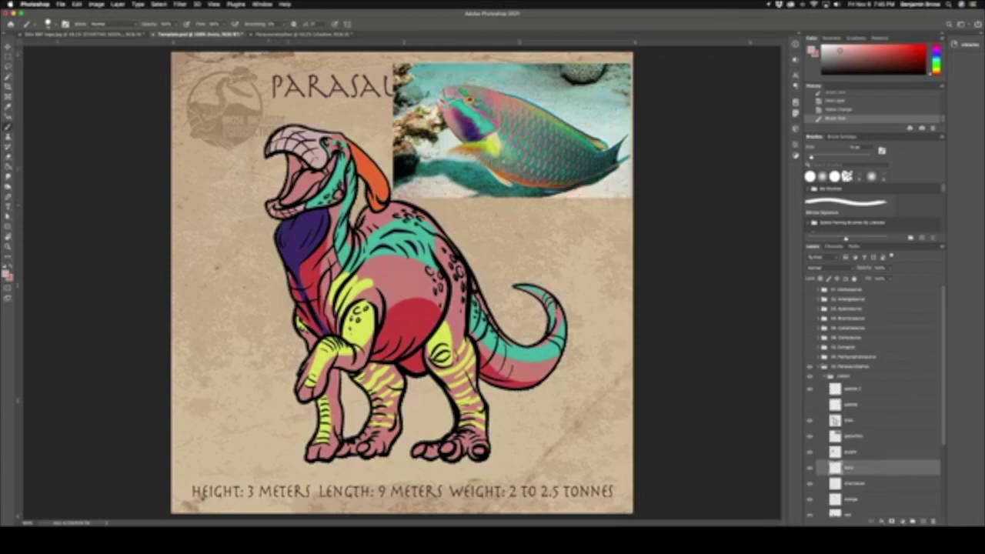
left_click(274, 157)
key("e")
left_click(274, 192)
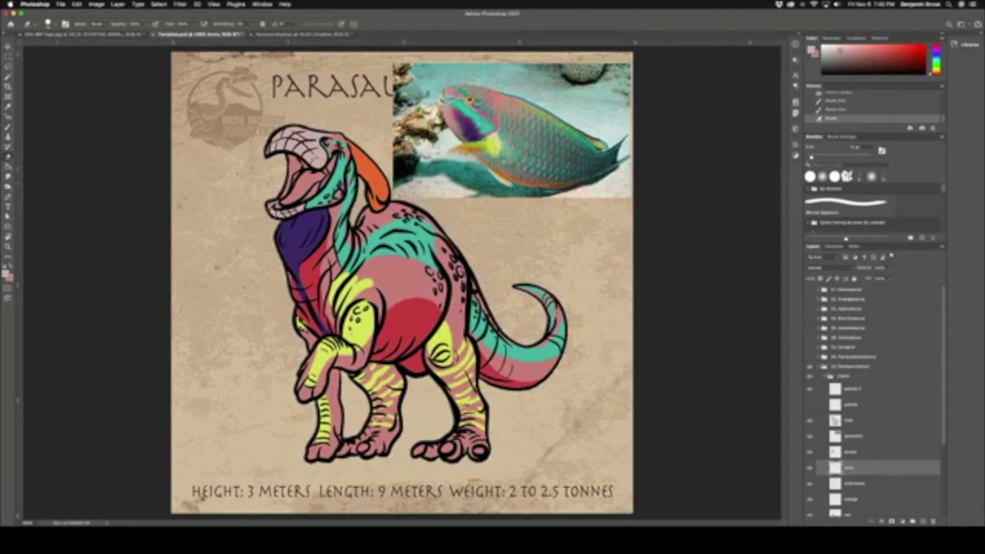
Step: Isolate the green layer, sample its teal for the brush, and show all layers again
key("b")
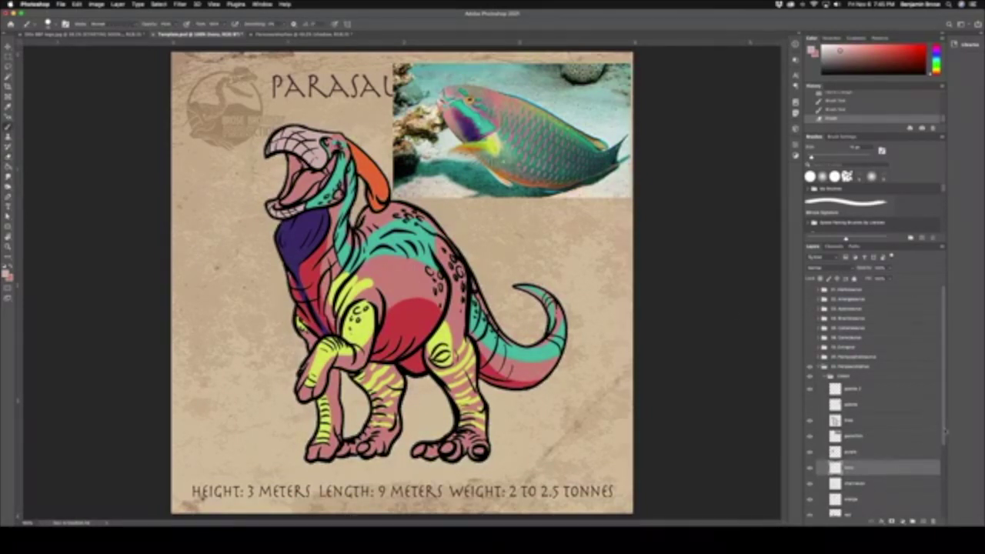
scroll(869, 461, "down", 2)
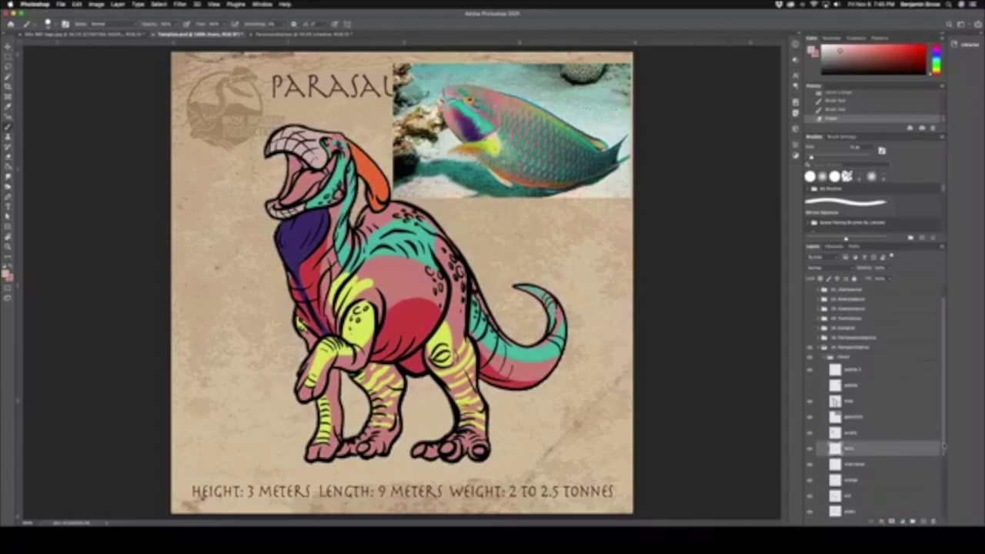
left_click(809, 514, "alt")
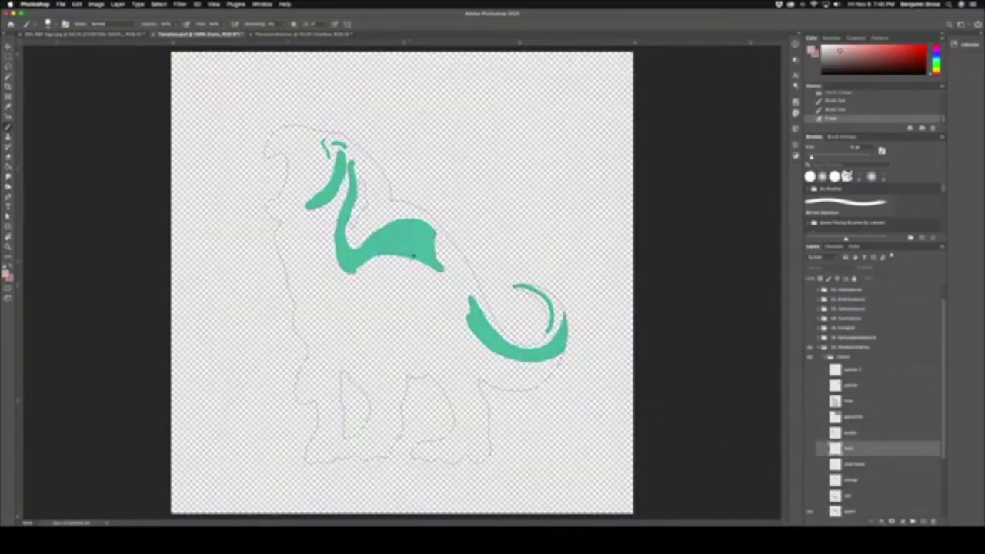
left_click(411, 260, "alt")
left_click(809, 513, "alt")
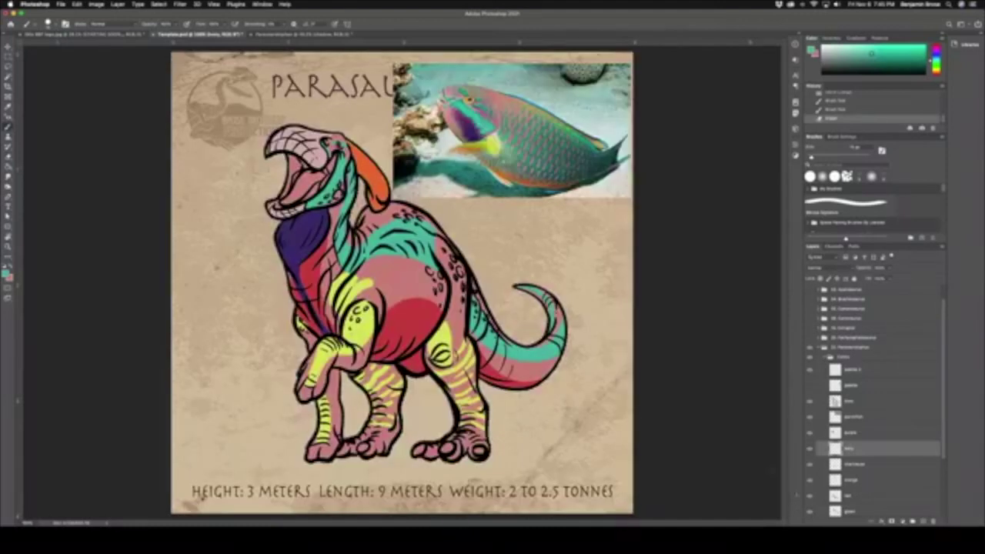
Step: Paint teal trim along the mouth edges of the upper and lower beak on the ivory layer
key("super+plus")
key("super+plus")
key("super+plus")
scroll(416, 275, "up", 6)
mouse_move(422, 273)
left_mouse_down()
mouse_move(340, 299)
mouse_move(325, 297)
mouse_move(320, 282)
left_mouse_up()
mouse_move(301, 132)
left_mouse_down()
mouse_move(310, 122)
mouse_move(369, 114)
mouse_move(454, 171)
mouse_move(473, 170)
mouse_move(494, 137)
left_mouse_up()
Step: Dab teal spots on the flank below the back's teal band and color the nearby scale markings with an enlarged brush
scroll(403, 282, "down", 3)
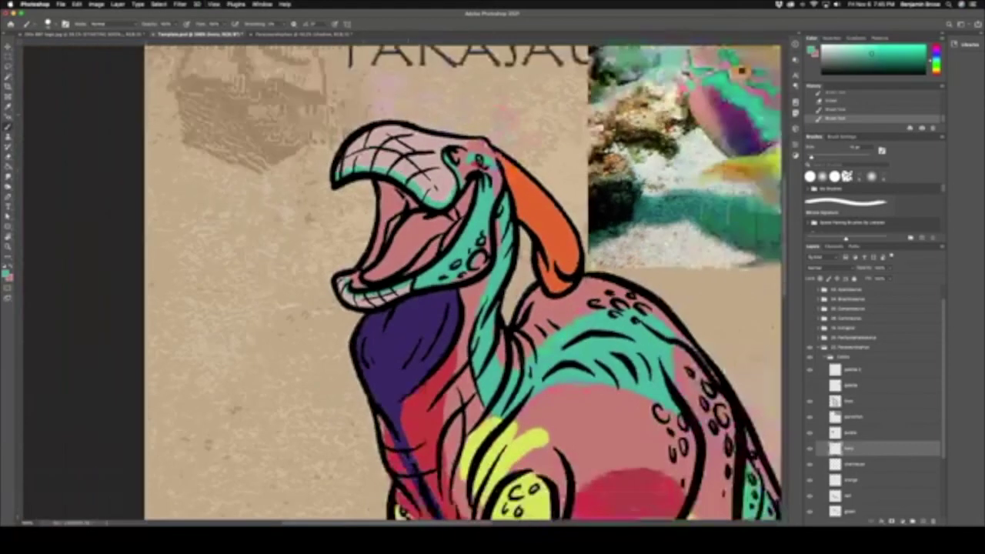
scroll(402, 282, "down", 5)
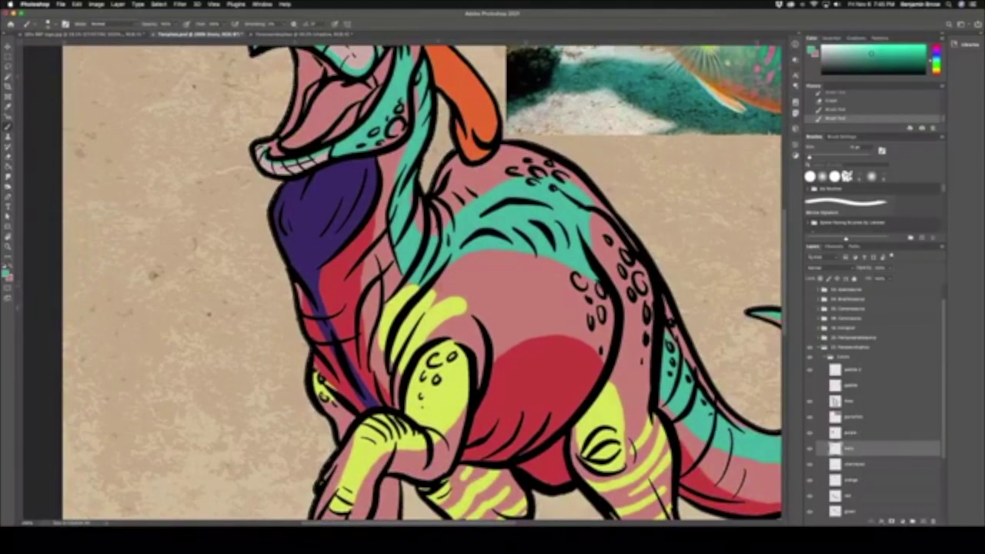
key("bracketright")
key("bracketright")
mouse_move(481, 282)
left_mouse_down()
mouse_move(478, 268)
mouse_move(485, 275)
left_mouse_up()
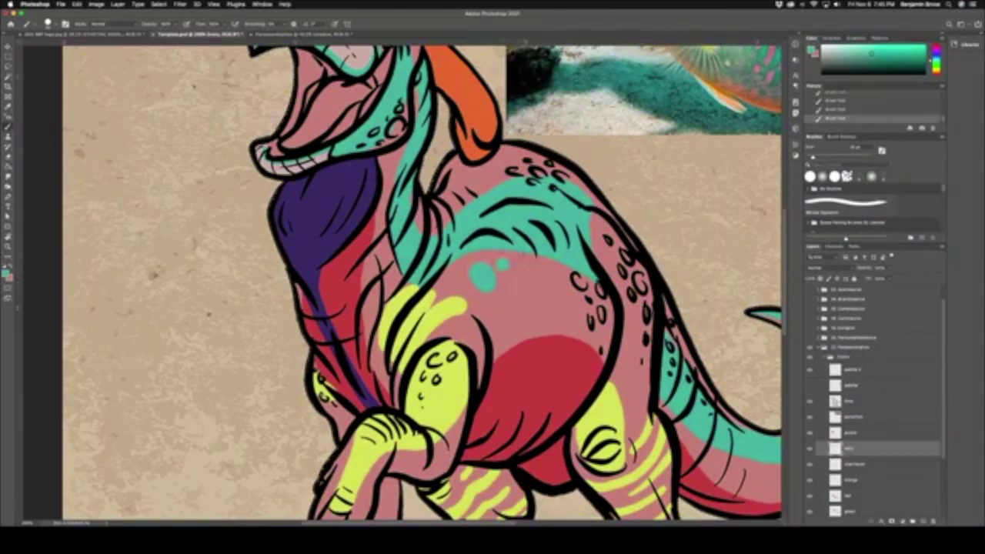
left_click_drag(508, 254, 532, 258)
left_click(552, 272)
left_click(536, 283)
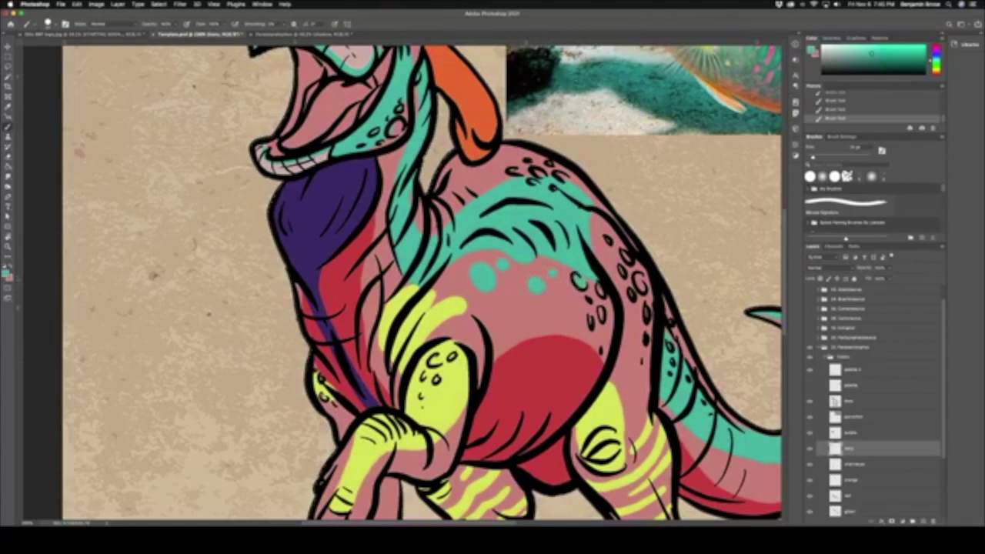
left_click(602, 288)
left_click(637, 282)
Step: Shrink the brush and dab teal spots along the lower edge of the tail's teal band to make it irregular
key("bracketleft")
left_click_drag(531, 185, 564, 280)
left_click_drag(547, 373, 547, 374)
left_click(502, 320)
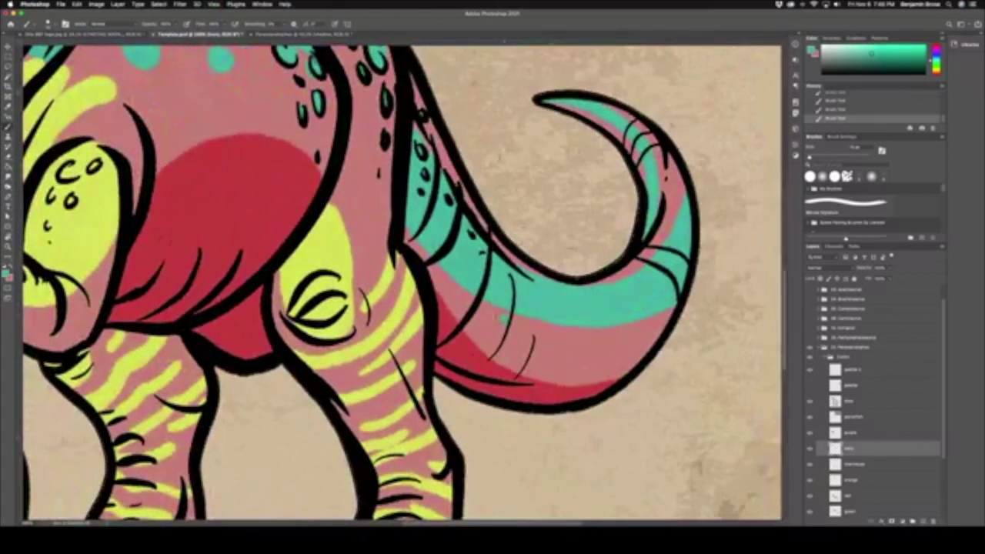
left_click_drag(523, 318, 550, 329)
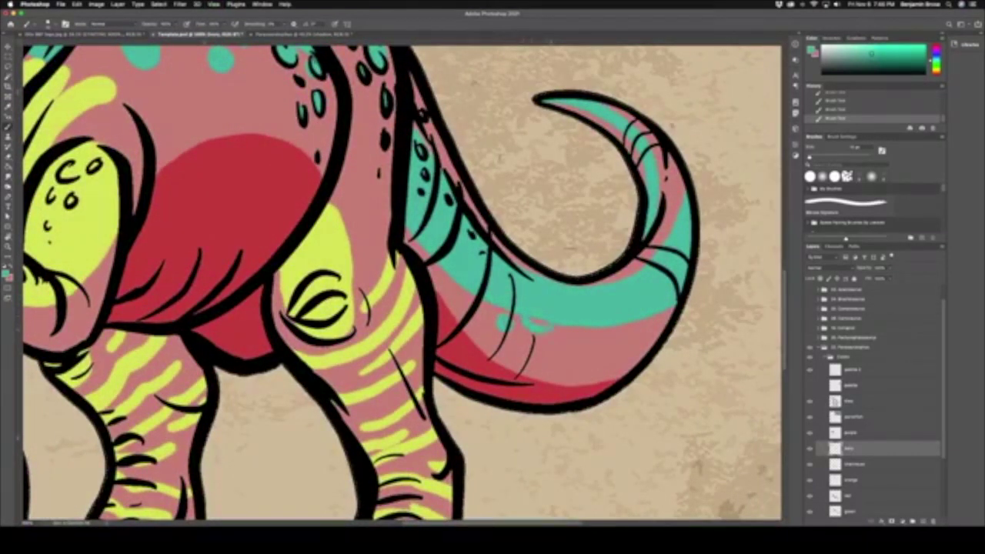
left_click(567, 341)
left_click(465, 298)
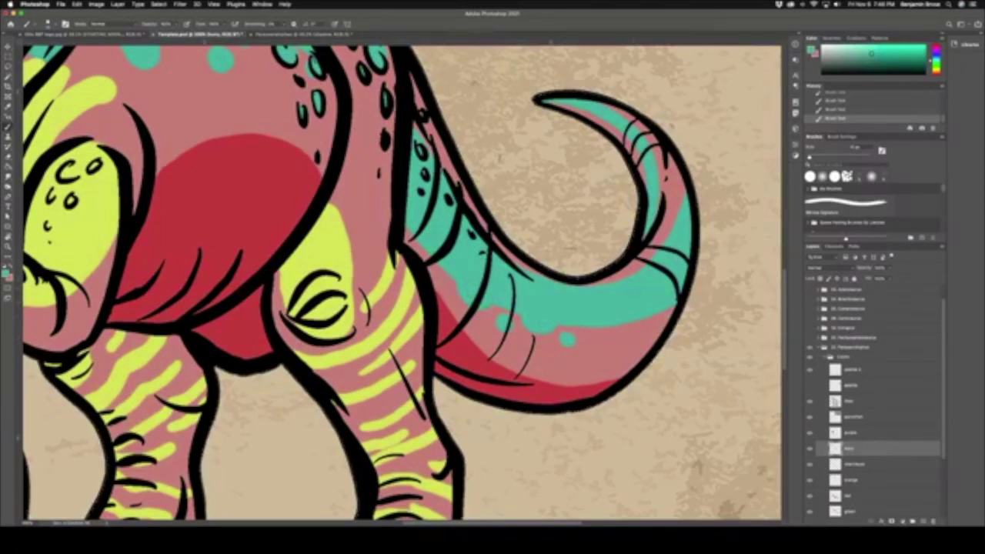
left_click(611, 336)
left_click_drag(621, 328, 647, 324)
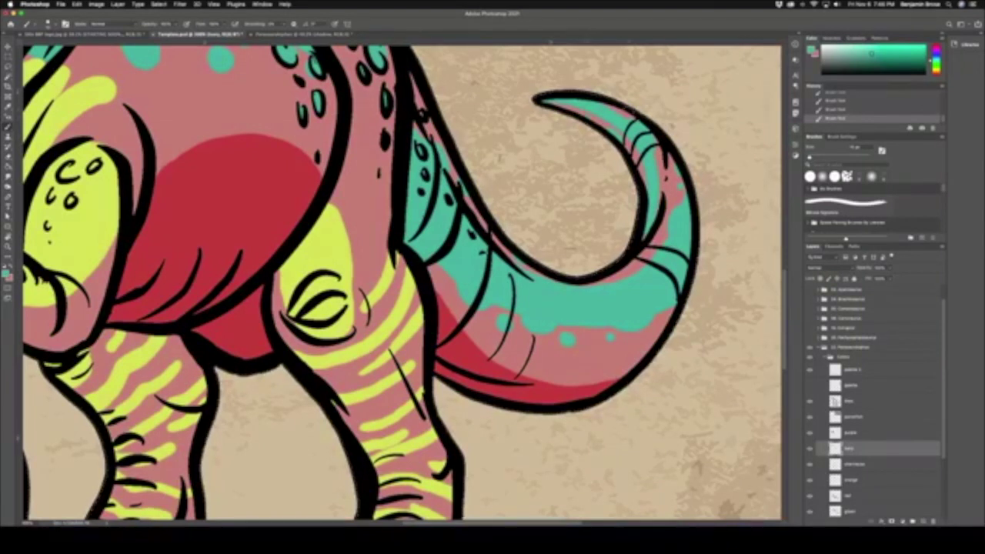
mouse_move(667, 340)
left_mouse_down()
mouse_move(672, 322)
mouse_move(661, 340)
left_mouse_up()
scroll(416, 112, "down", 3)
Step: Dab teal spots above the back's teal band and round its rear end, then erase excess teal by the hip scales
left_click_drag(417, 112, 537, 201)
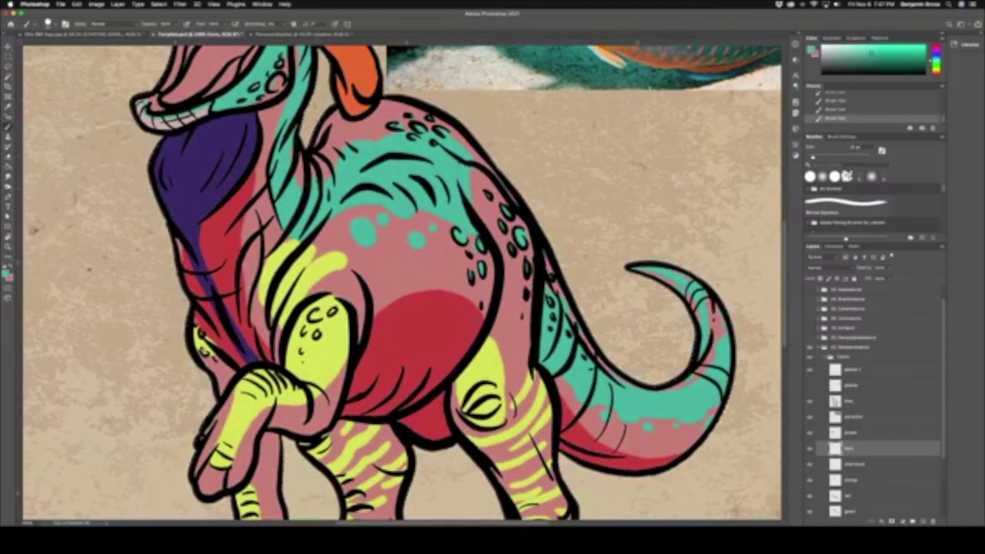
left_click(367, 128)
left_click(343, 130)
left_click(472, 184)
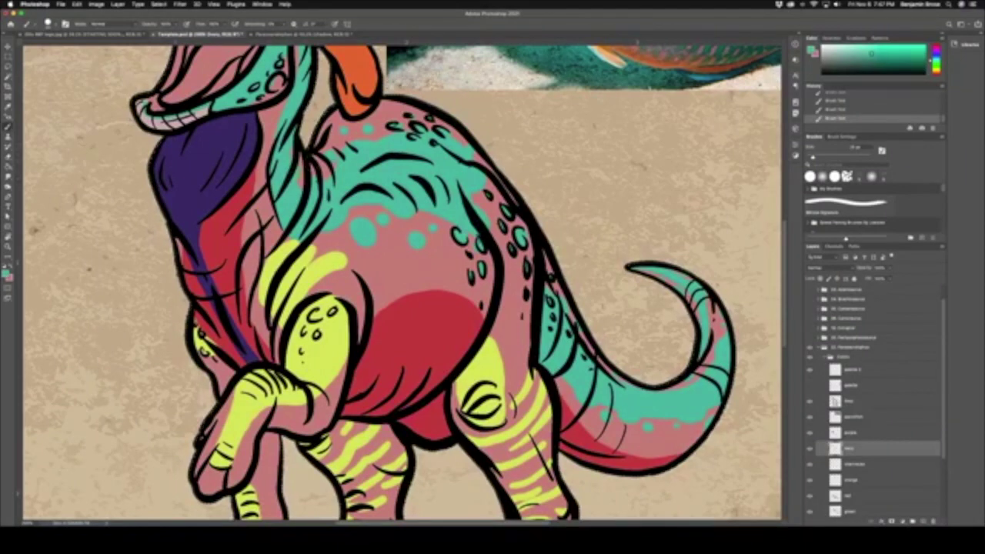
key("super+0")
key("super+1")
key("e")
left_click_drag(502, 216, 510, 224)
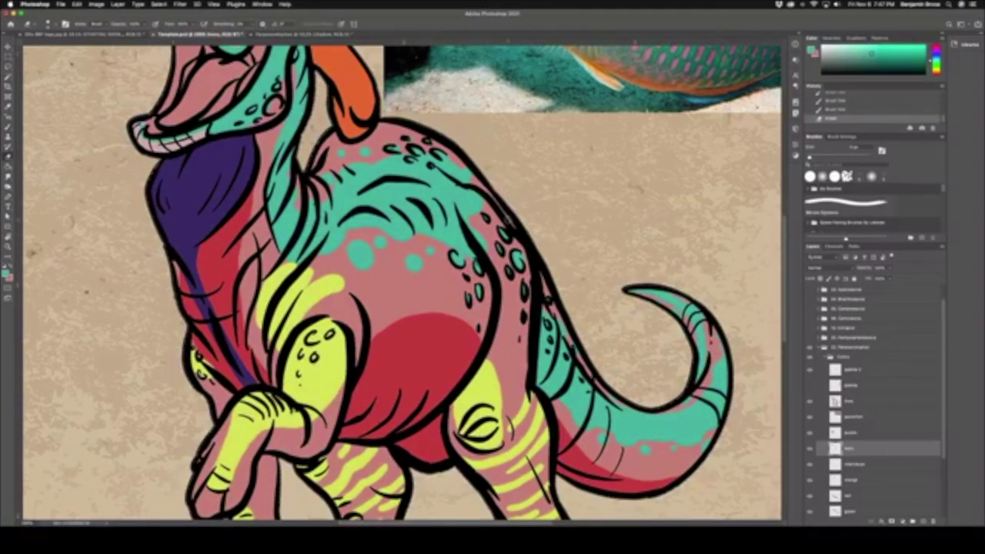
Step: Add a few more small teal spots on the back just behind the base of the neck
key("super+equal")
left_click_drag(489, 349, 606, 455)
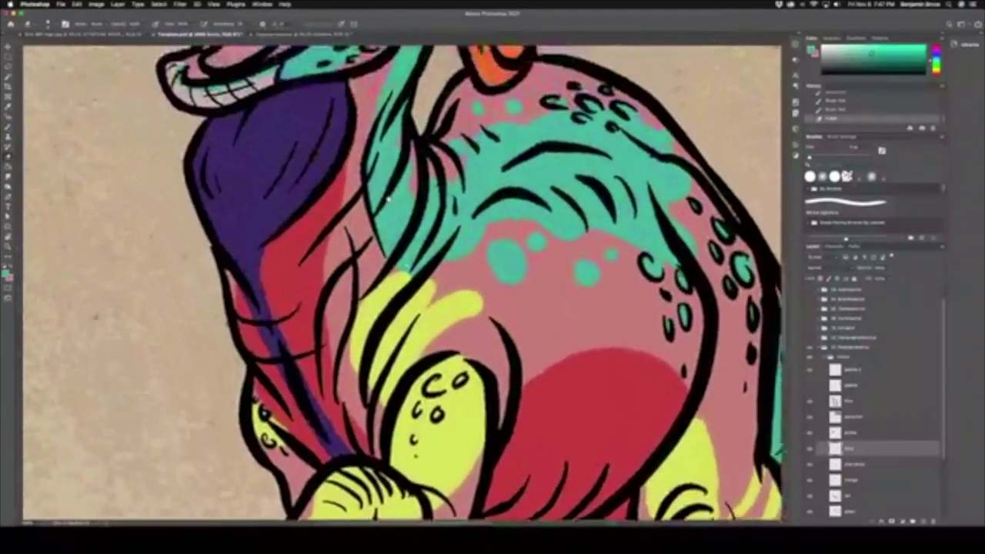
scroll(382, 245, "up", 10)
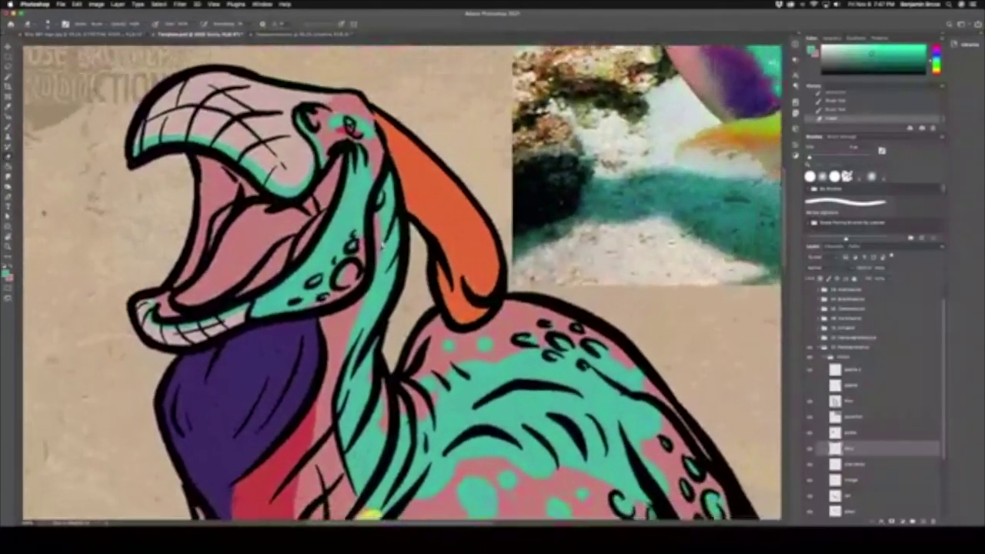
scroll(383, 244, "down", 2)
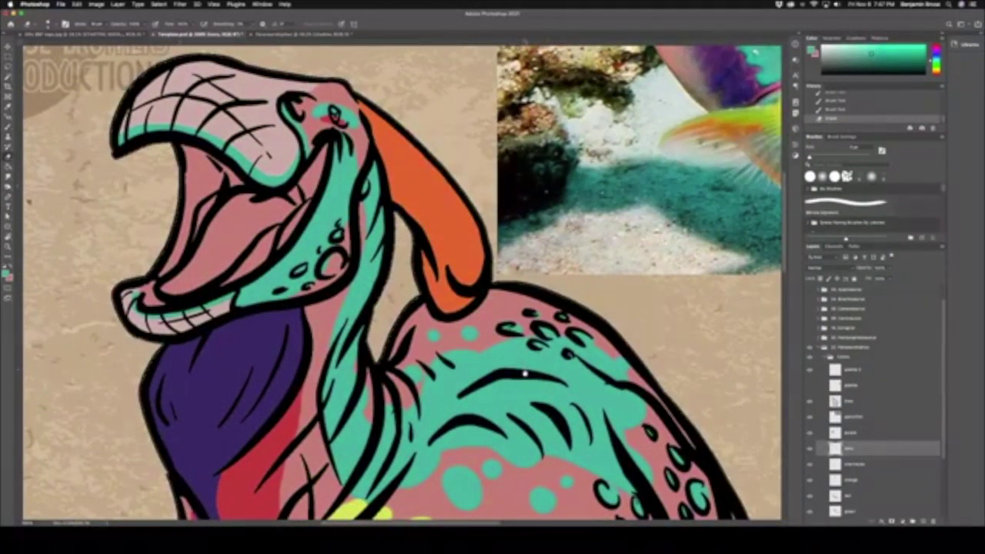
left_click_drag(525, 373, 346, 200)
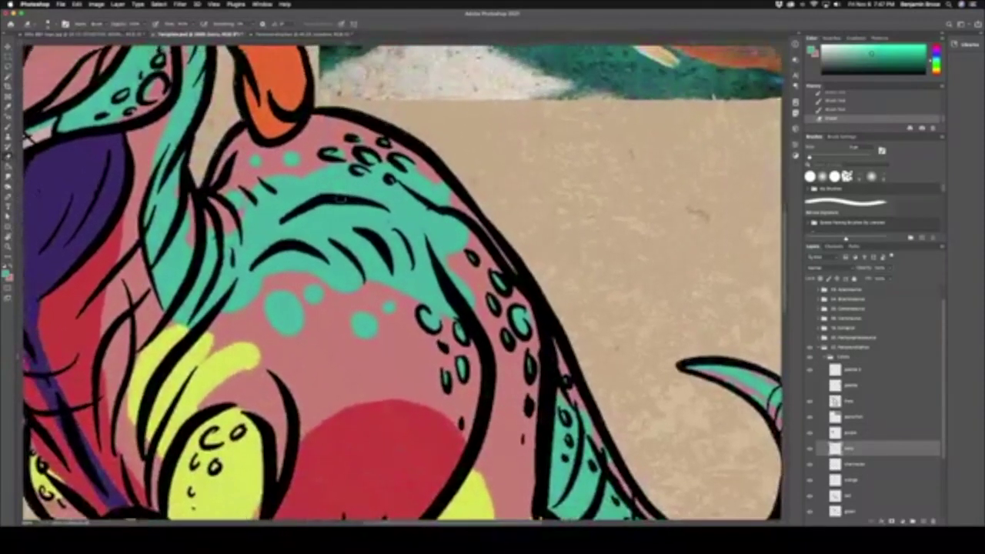
key("ctrl+minus")
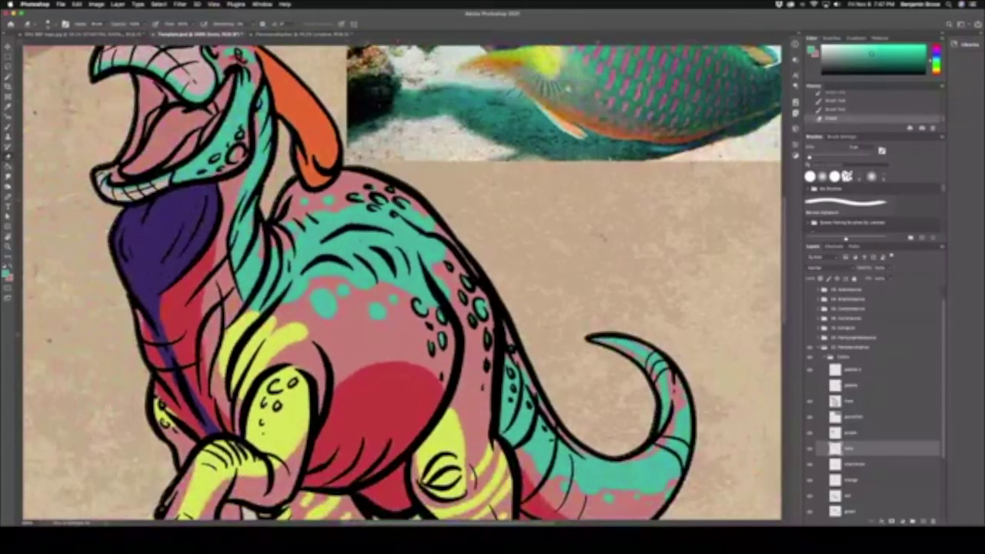
key("b")
left_click(279, 197)
left_click(290, 181)
left_click(285, 185)
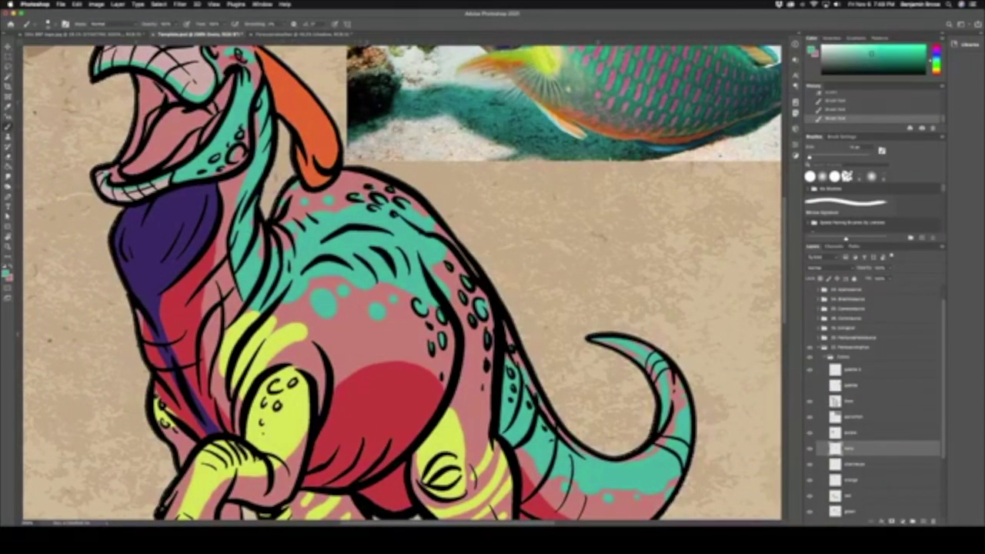
Step: Isolate the ivory layer to check its painted areas, show all layers again, and rename the layer ivory/blue
key("super+0")
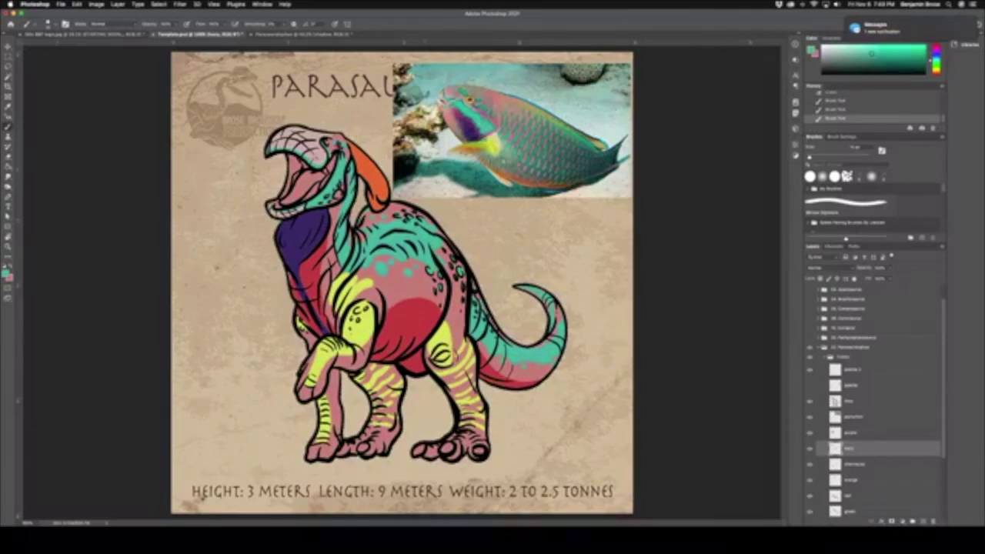
key("super+equal")
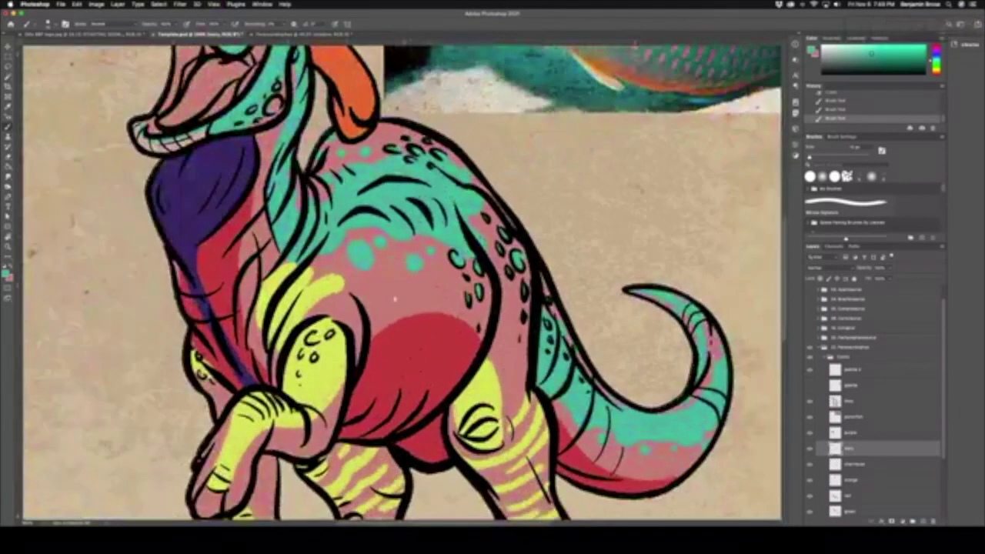
scroll(400, 285, "down", 3)
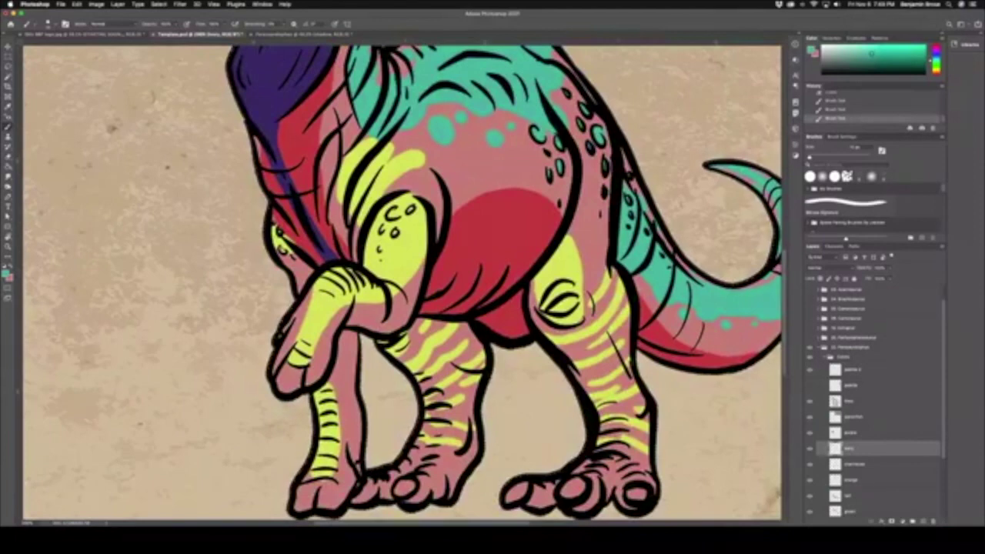
left_click(810, 449, "alt")
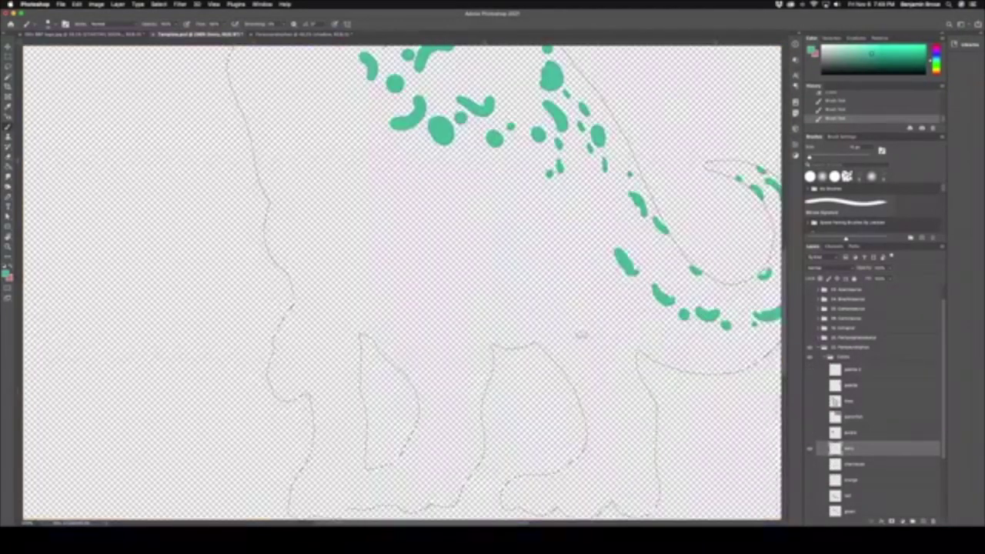
key("super+0")
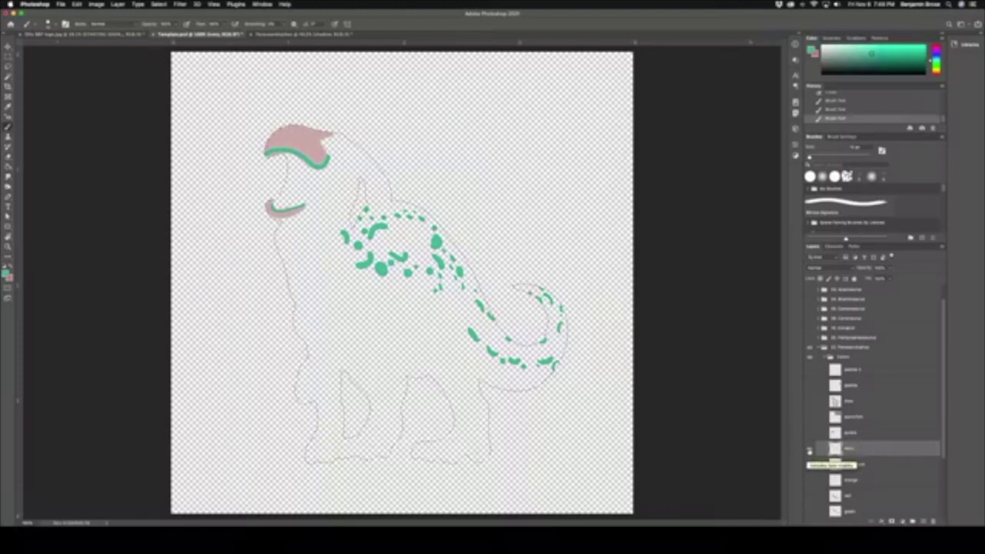
left_click(811, 448, "alt")
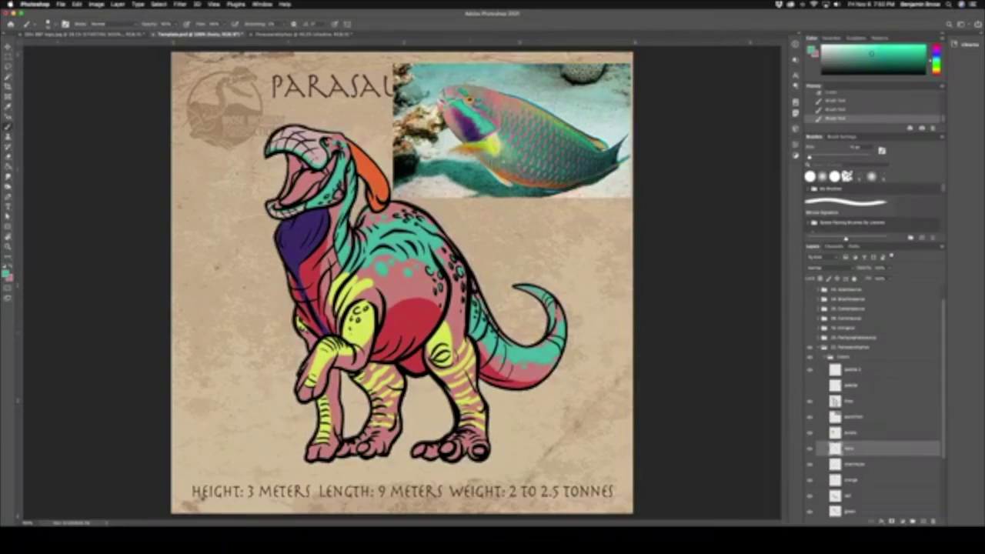
left_click(810, 450, "alt")
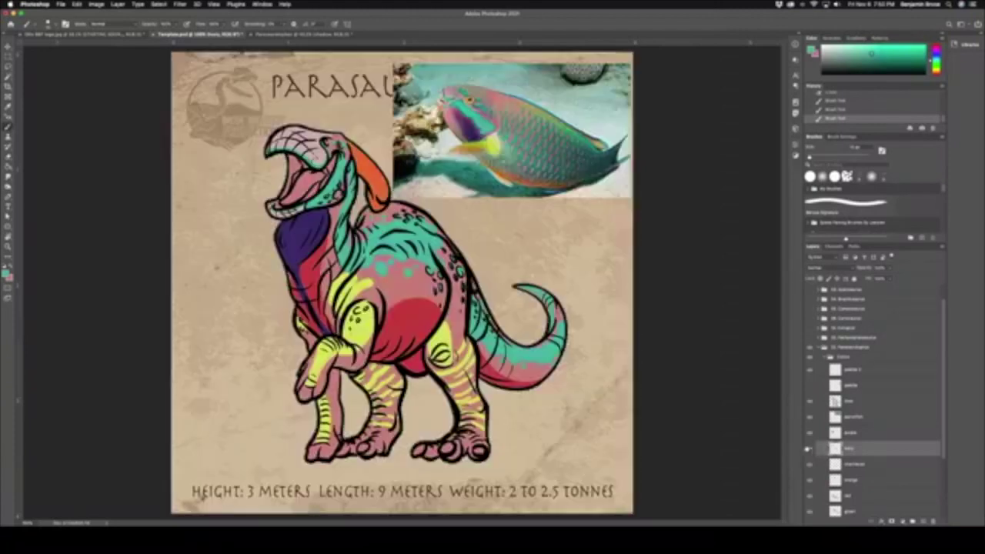
left_click(811, 451, "alt")
double_click(847, 449)
key("Return")
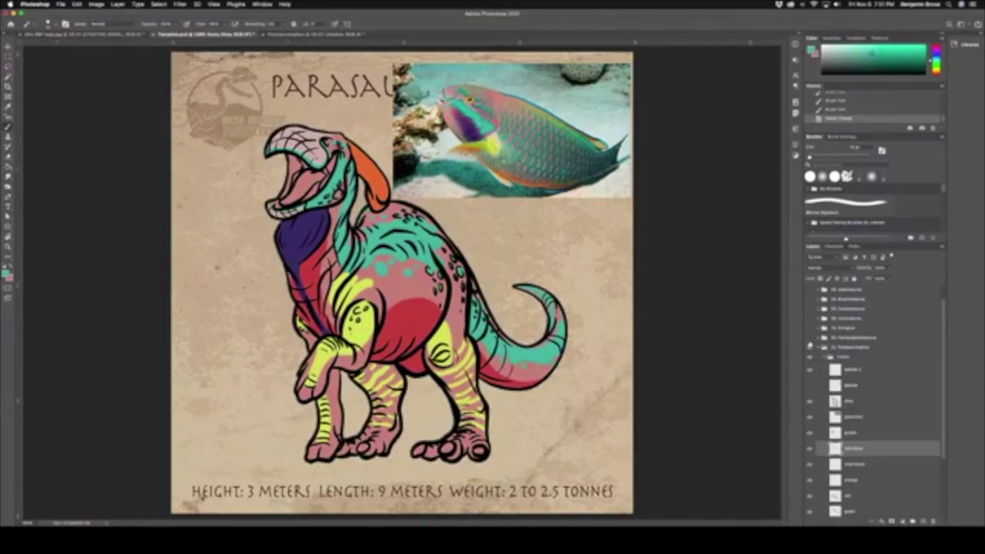
Step: Sample the pale ivory from the upper beak, paint the toenails of both hind feet, and erase the spill
scroll(532, 402, "up", 3)
scroll(400, 277, "down", 3)
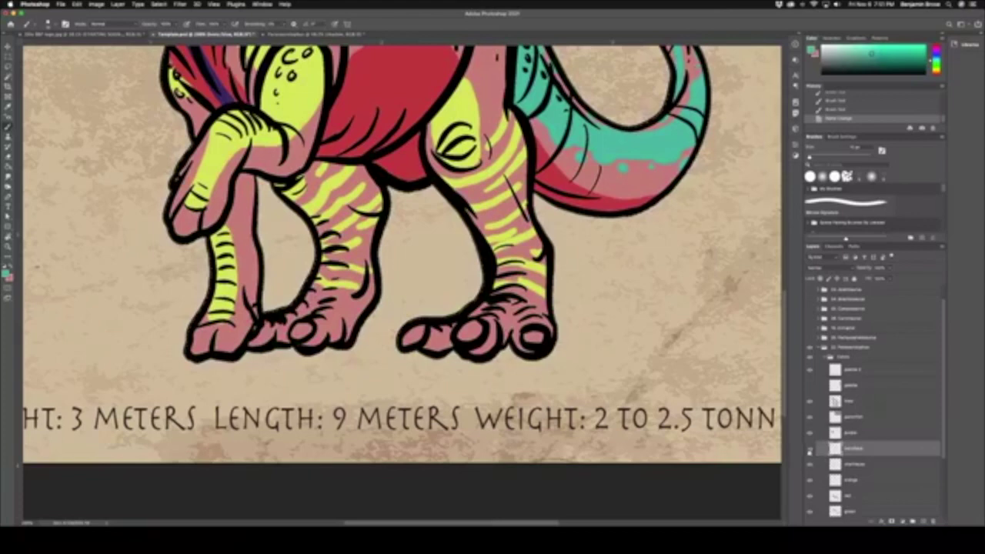
scroll(400, 277, "up", 10)
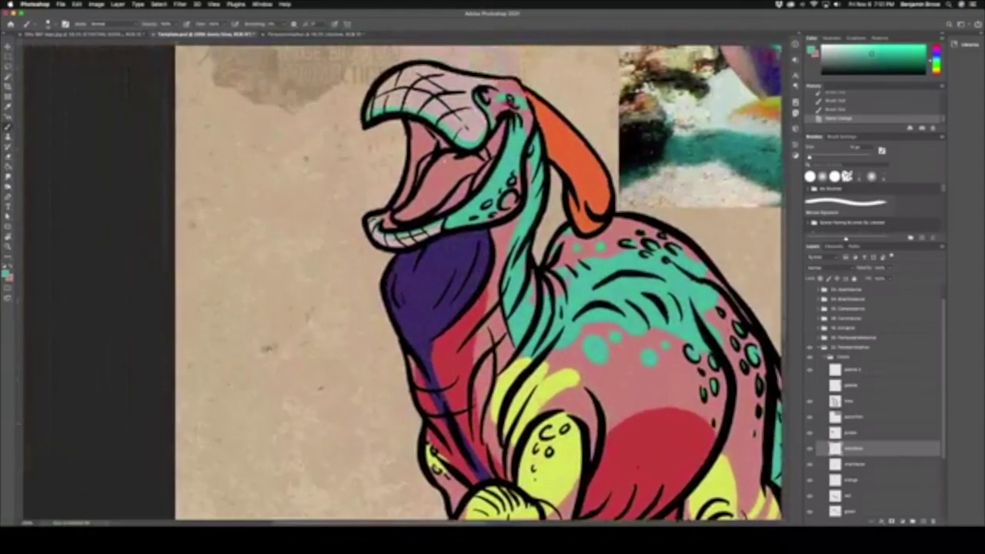
left_click(475, 118, "alt")
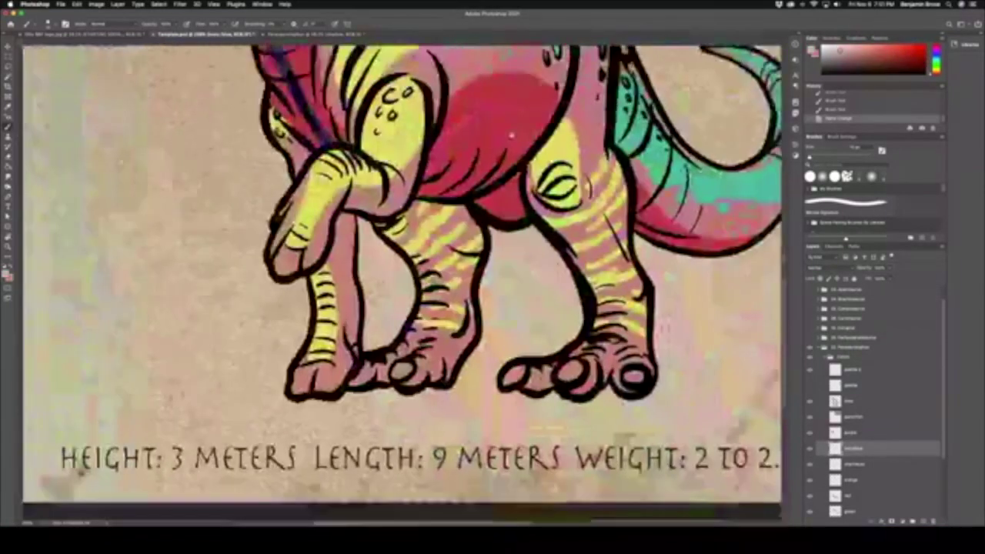
scroll(400, 277, "down", 2)
mouse_move(539, 343)
left_mouse_down()
mouse_move(560, 327)
mouse_move(624, 339)
mouse_move(584, 334)
mouse_move(611, 340)
left_mouse_up()
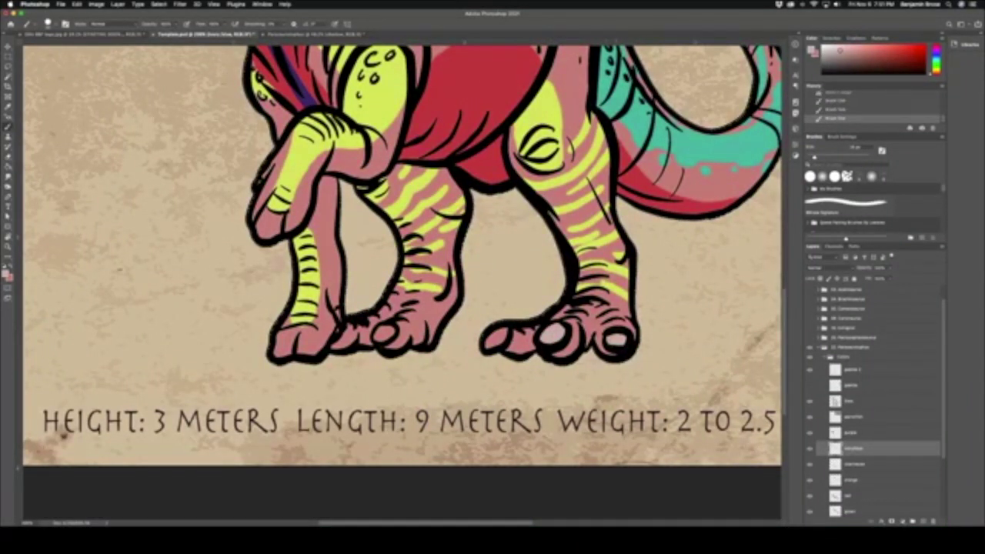
left_click_drag(486, 339, 502, 336)
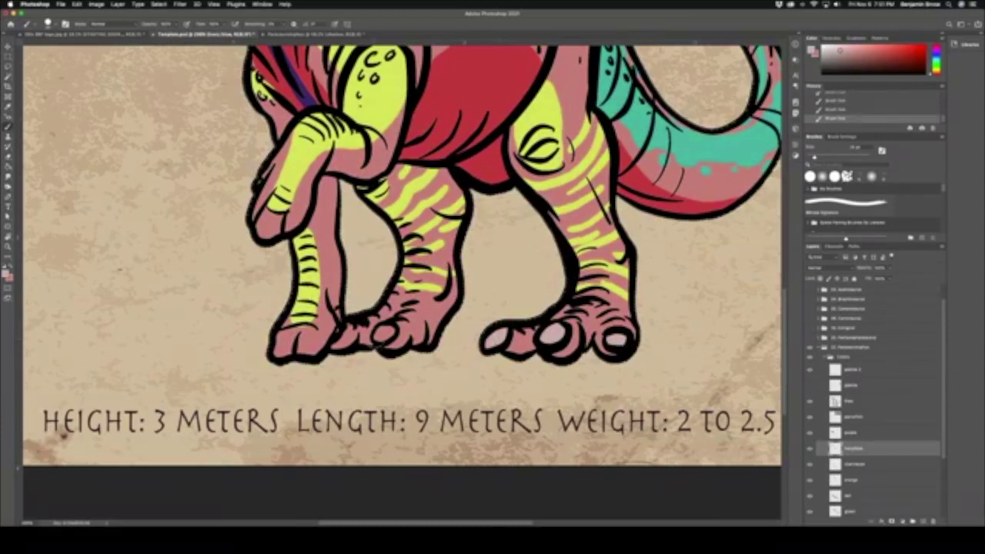
left_click_drag(376, 336, 391, 329)
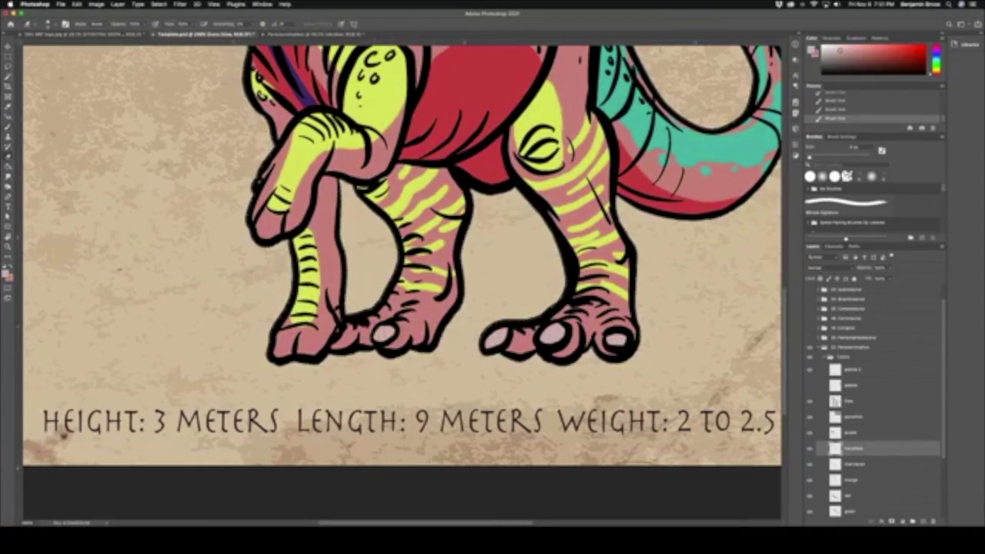
key("e")
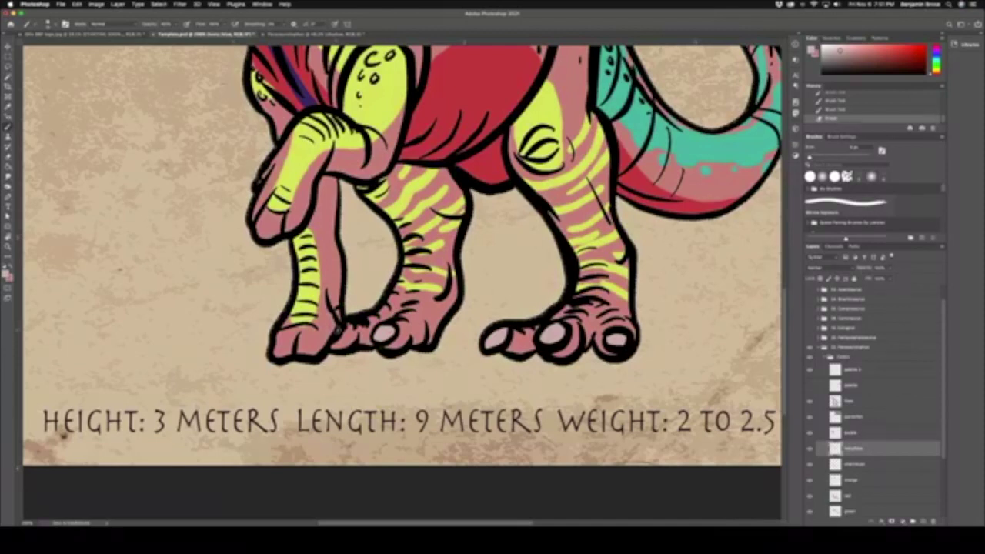
left_click_drag(336, 330, 338, 334)
Step: Paint the toenails of the raised front foot and the planted front foot in the pale ivory tone
key("super+0")
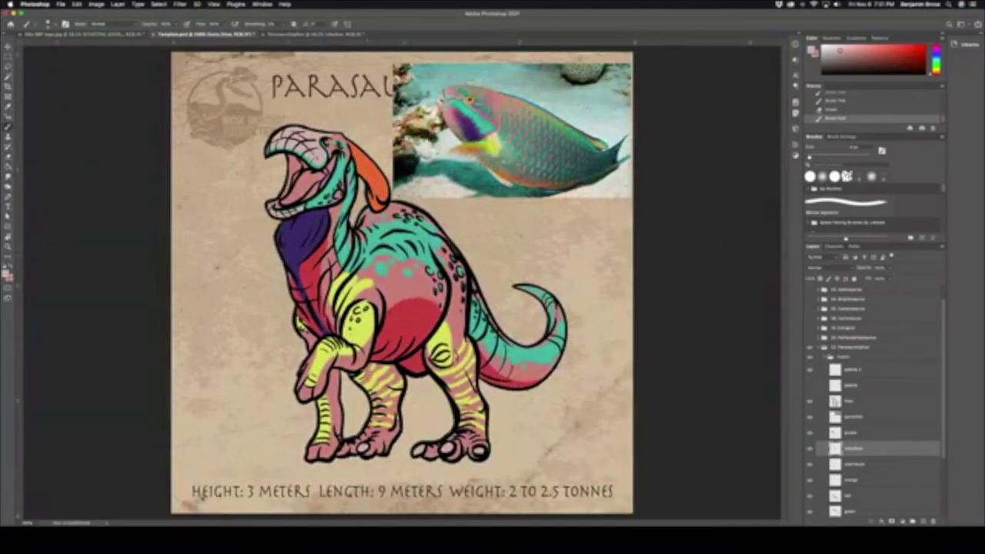
key("super+plus")
scroll(402, 283, "down", 5)
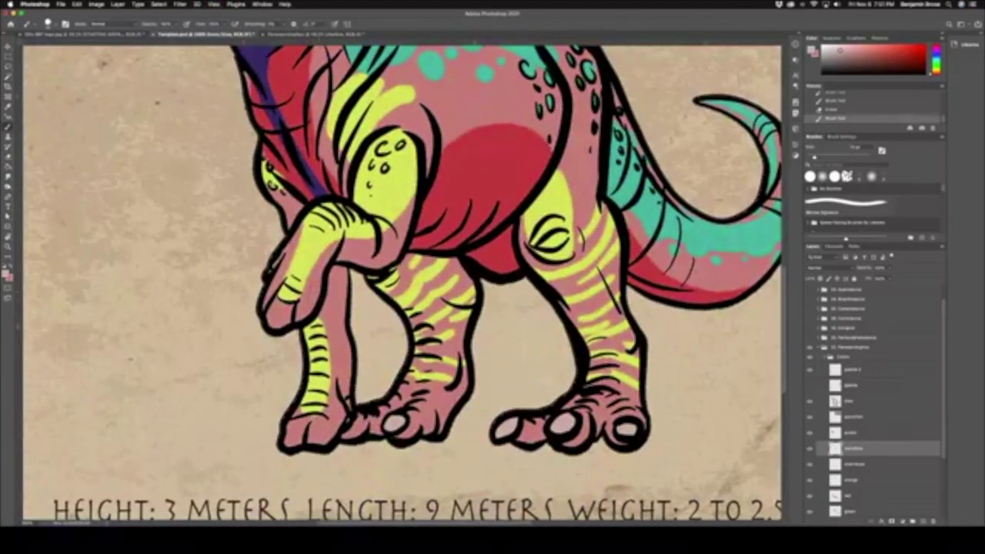
mouse_move(315, 299)
left_mouse_down()
mouse_move(300, 320)
mouse_move(322, 288)
mouse_move(315, 306)
mouse_move(274, 303)
mouse_move(269, 317)
mouse_move(289, 317)
mouse_move(266, 314)
mouse_move(266, 288)
mouse_move(263, 321)
left_mouse_up()
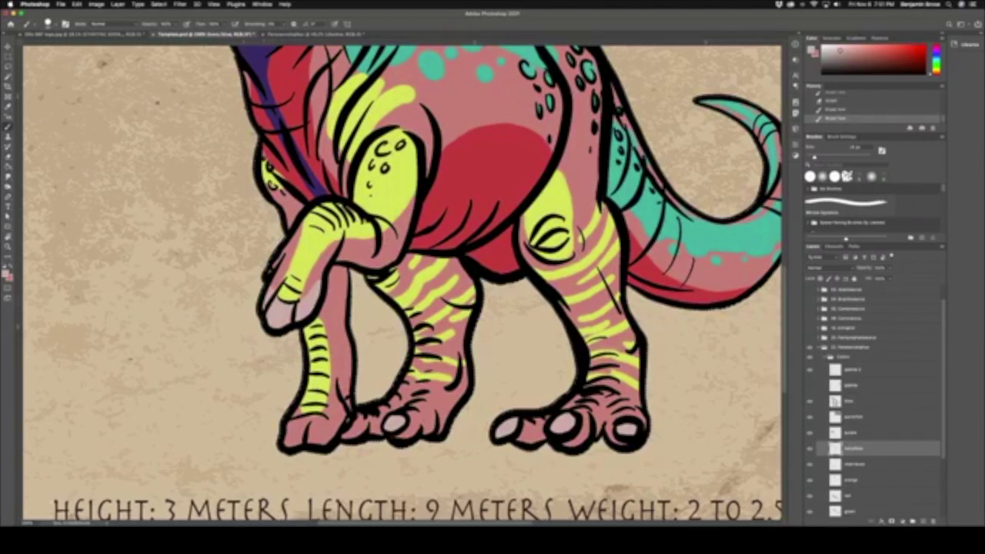
scroll(345, 397, "down", 3)
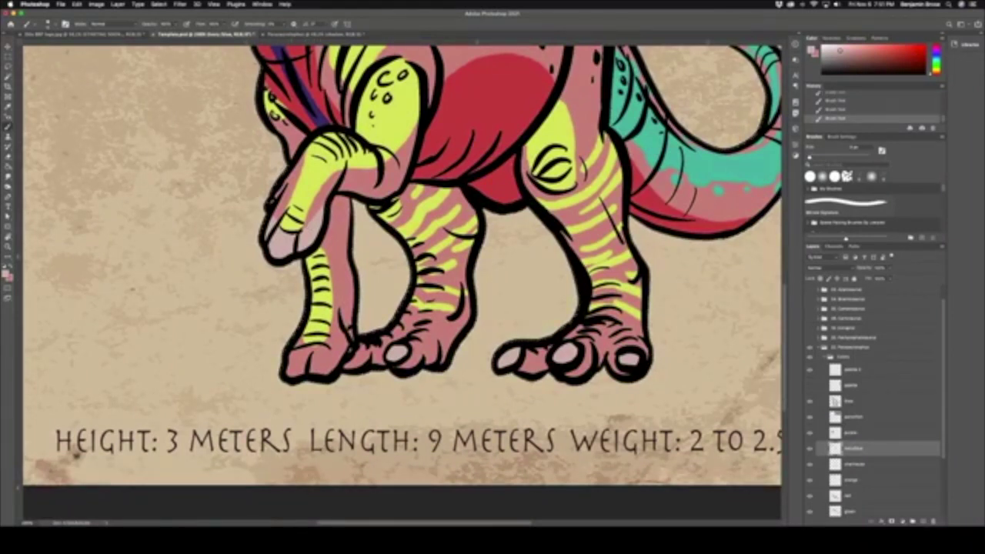
mouse_move(283, 362)
left_mouse_down()
mouse_move(300, 365)
mouse_move(285, 374)
mouse_move(339, 358)
mouse_move(350, 333)
mouse_move(330, 372)
mouse_move(293, 376)
left_mouse_up()
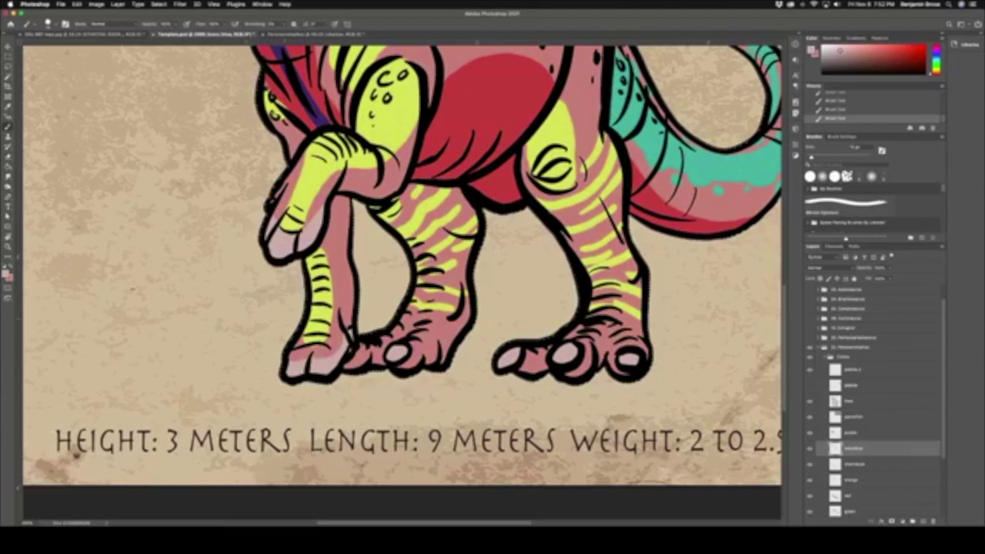
key("super+0")
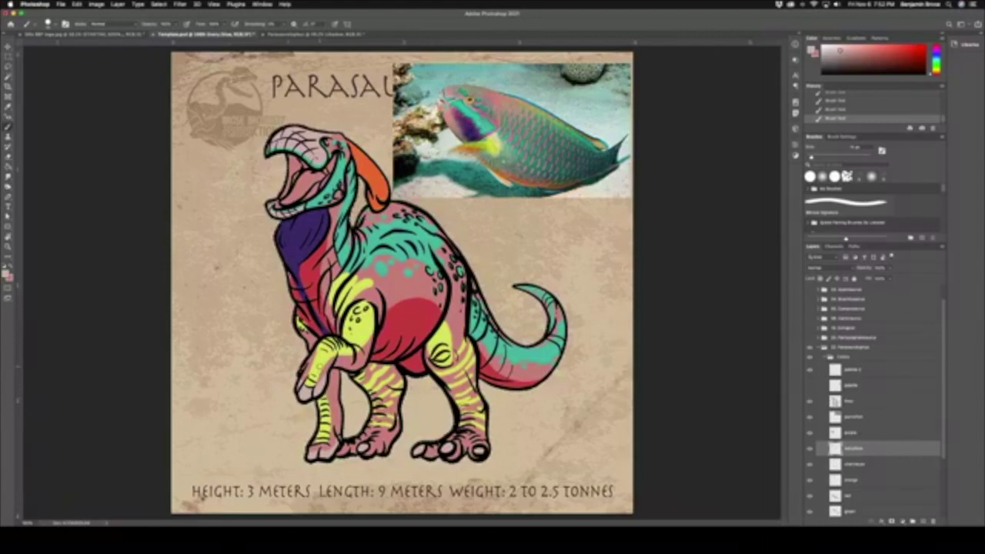
key("super+equal")
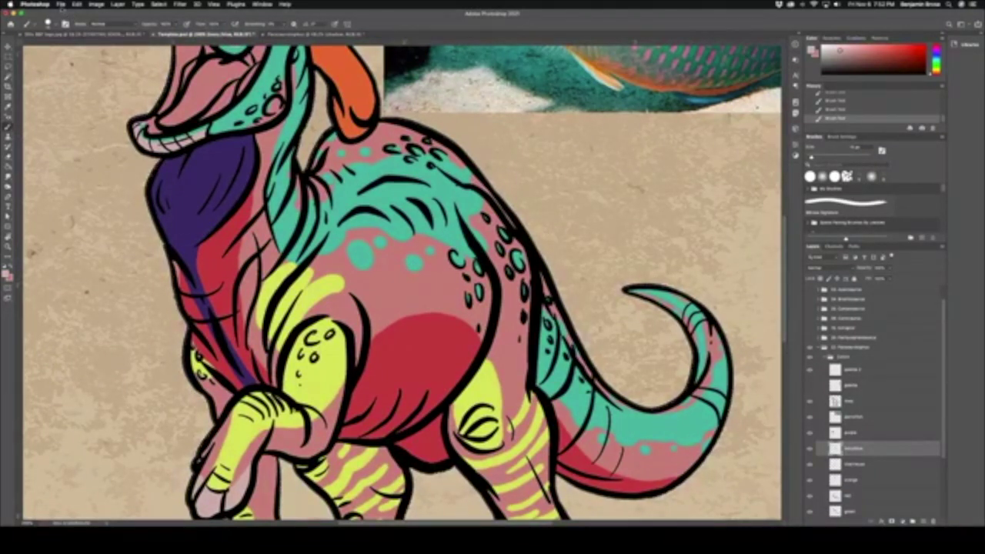
left_click(61, 4)
mouse_move(124, 43)
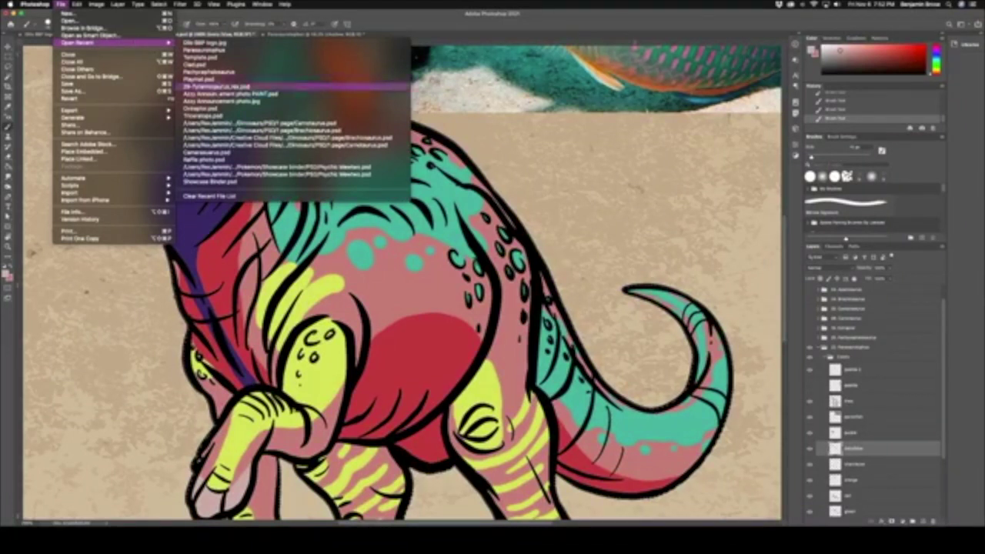
left_click(254, 94)
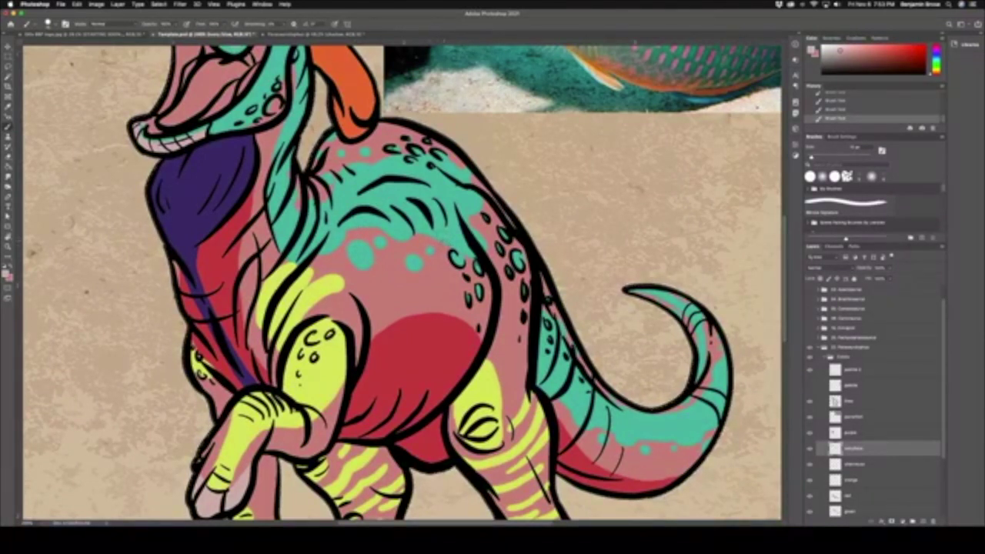
Step: Review the flat colors on the head, body, legs and tail to find areas that still need coloring
scroll(408, 266, "down", 5)
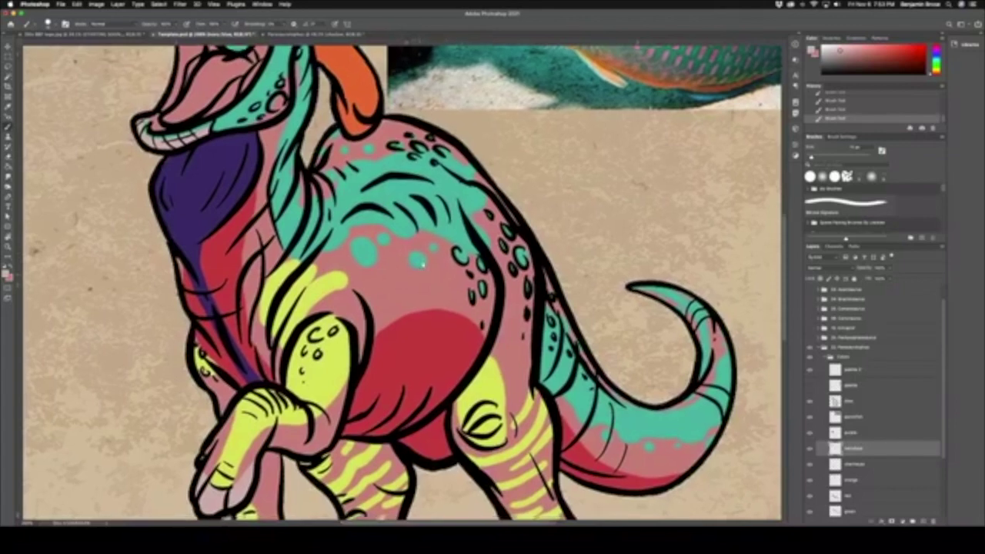
scroll(413, 269, "up", 8)
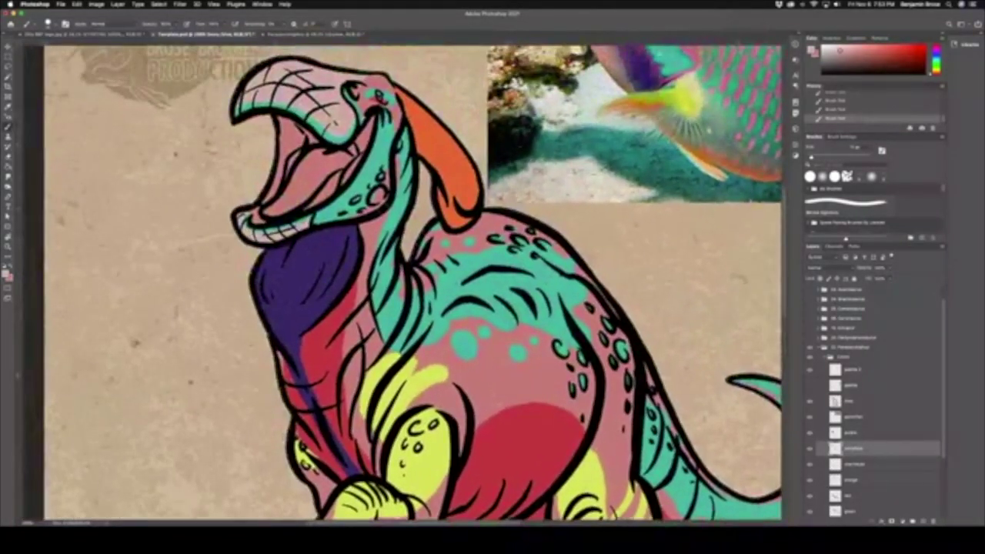
scroll(439, 277, "down", 2)
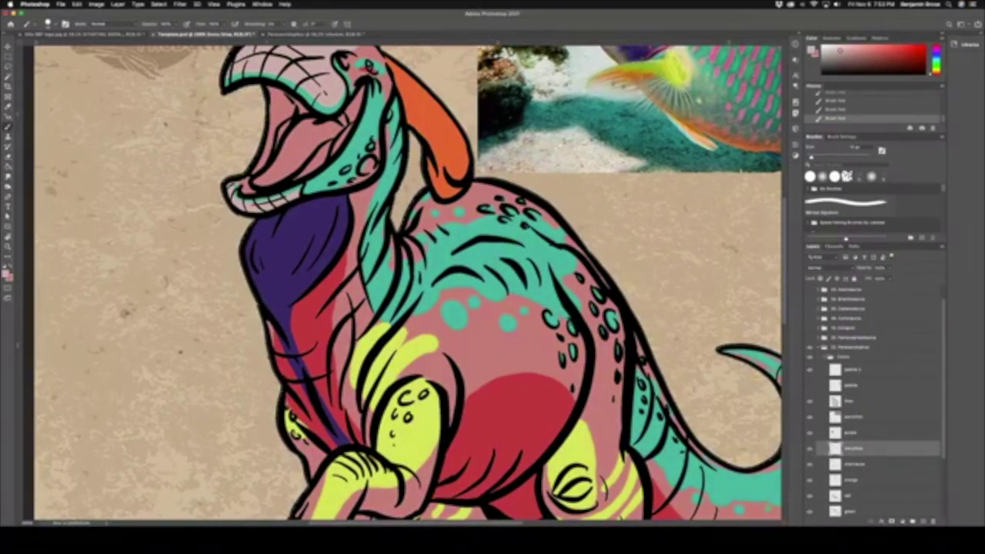
key("x")
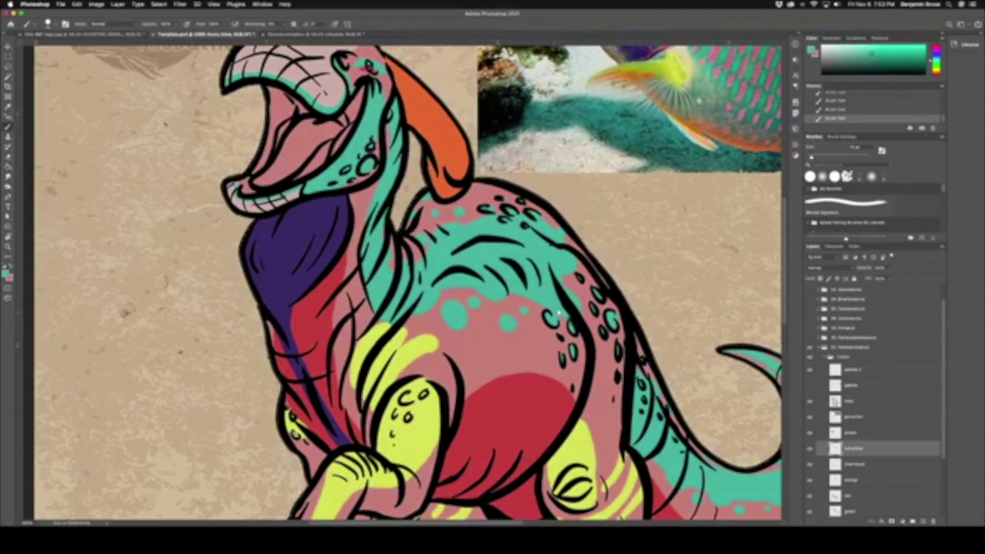
left_click_drag(501, 262, 525, 316)
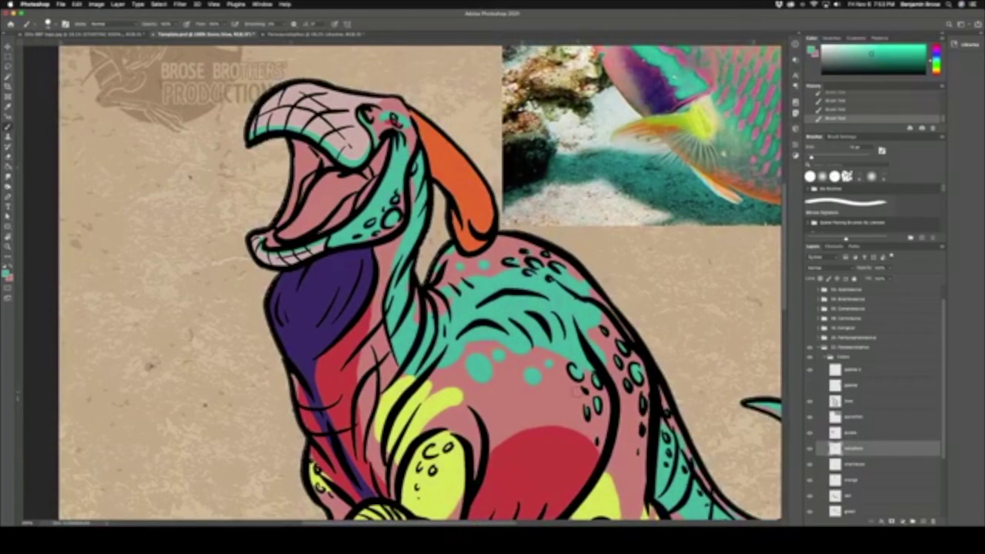
left_click_drag(476, 496, 422, 196)
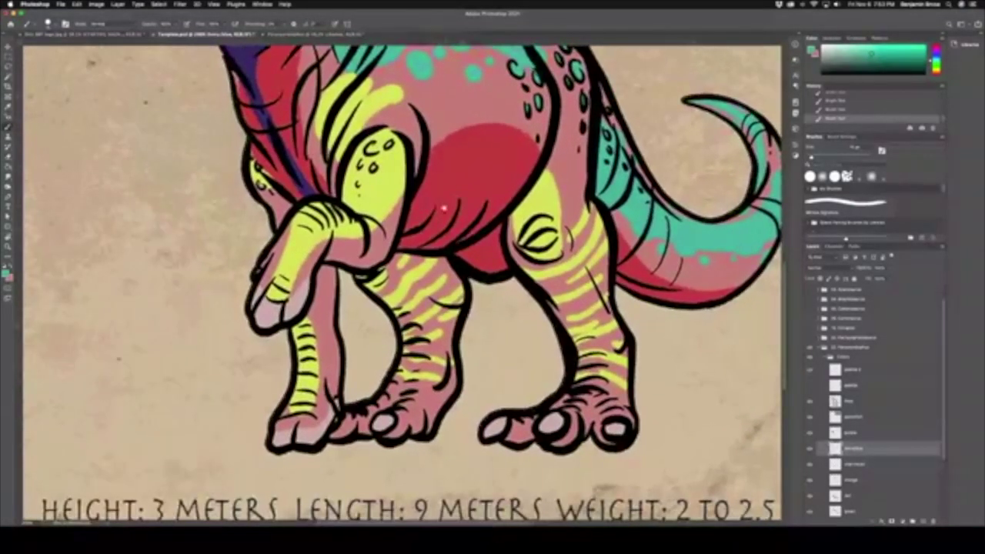
scroll(415, 208, "up", 5)
scroll(415, 208, "right", 3)
scroll(370, 218, "down", 5)
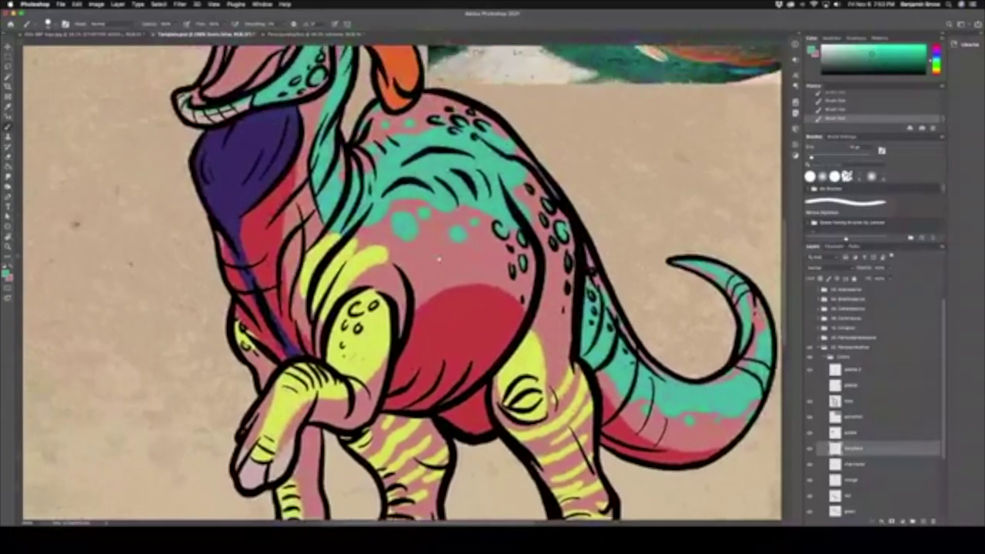
scroll(370, 218, "down", 3)
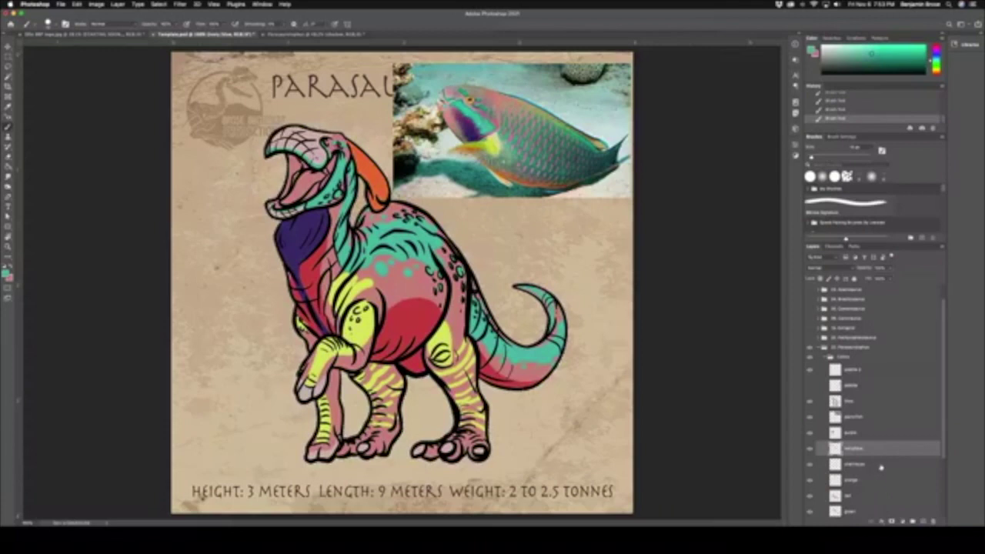
Step: Add a new layer named pink directly above the ivory/blue layer
left_click(923, 523)
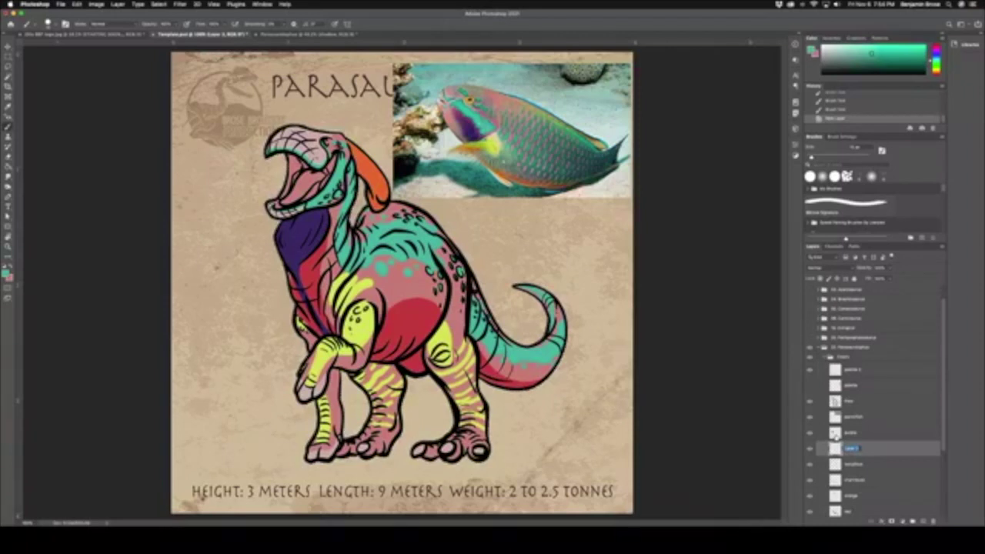
type("pink")
key("Return")
Step: Pick a purple, lighten it to a pale lavender, and paint the whole tongue with it on the pink layer
left_click(304, 362, "alt")
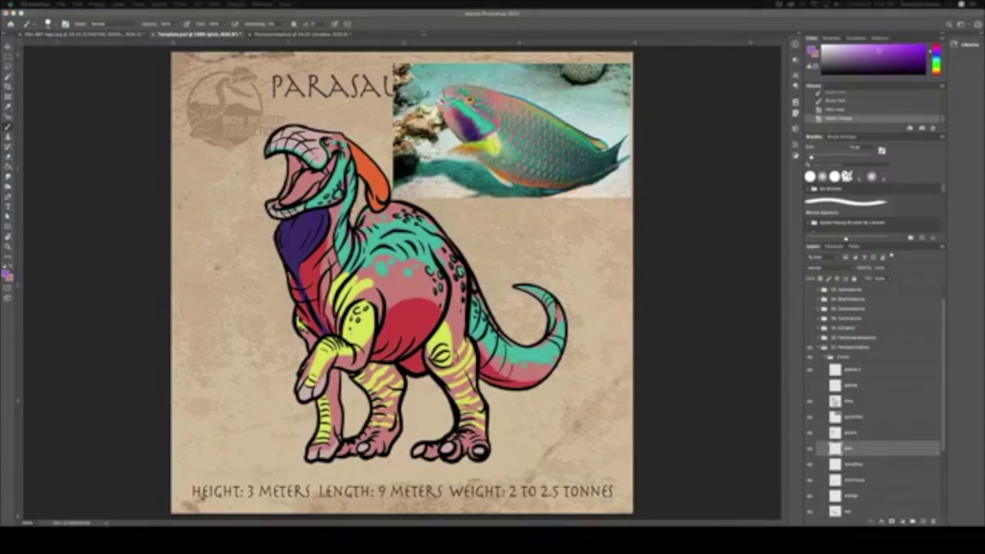
key("super+equal")
key("super+equal")
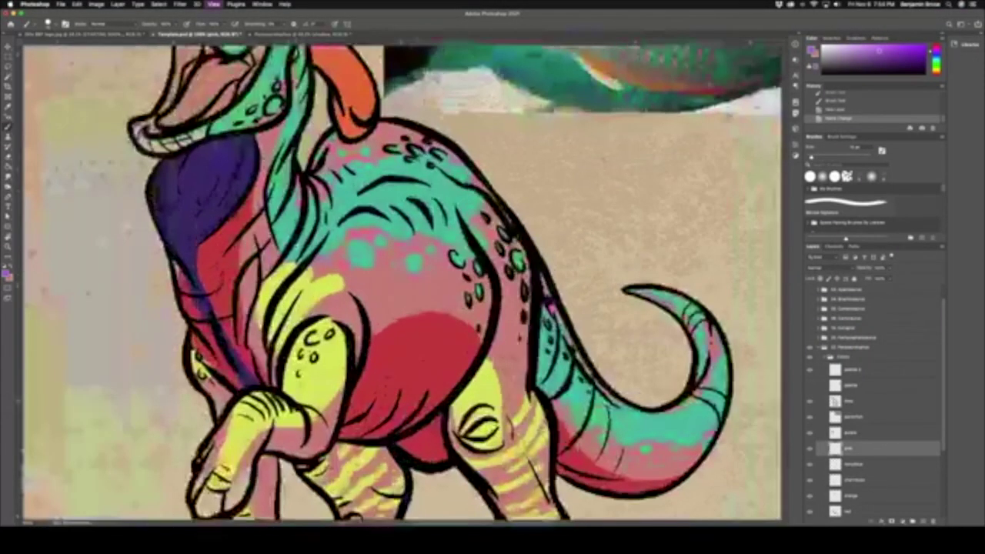
scroll(400, 285, "up", 5)
left_click_drag(397, 294, 446, 258)
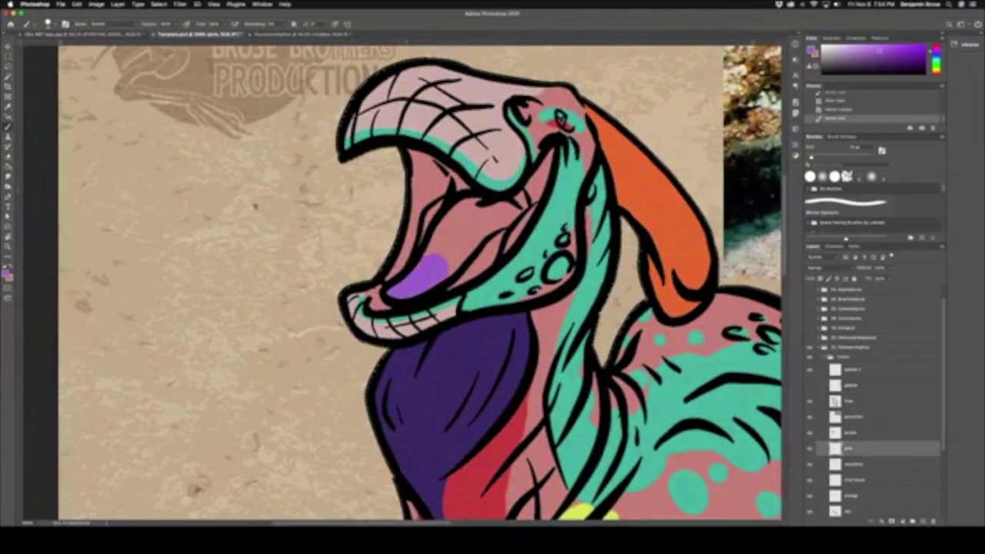
key("i")
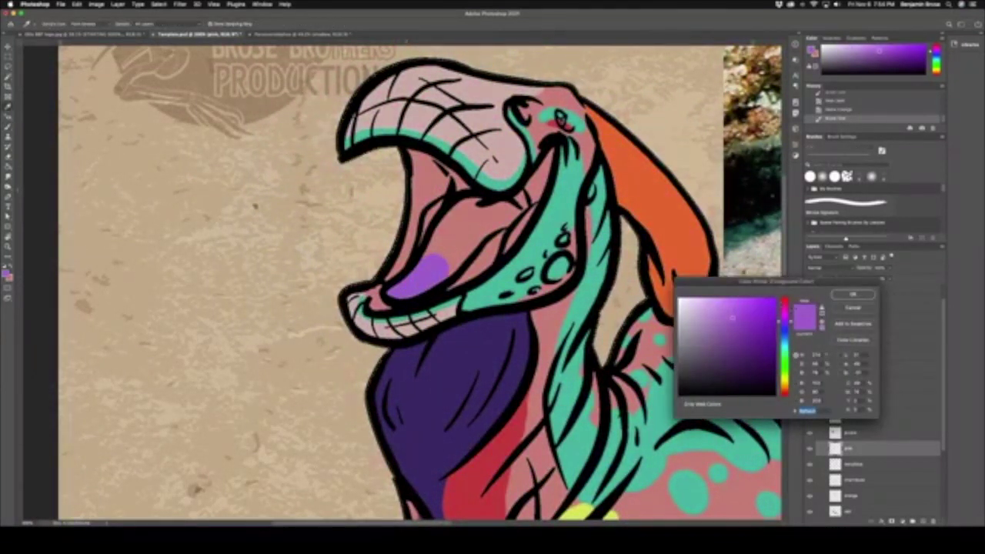
key("Return")
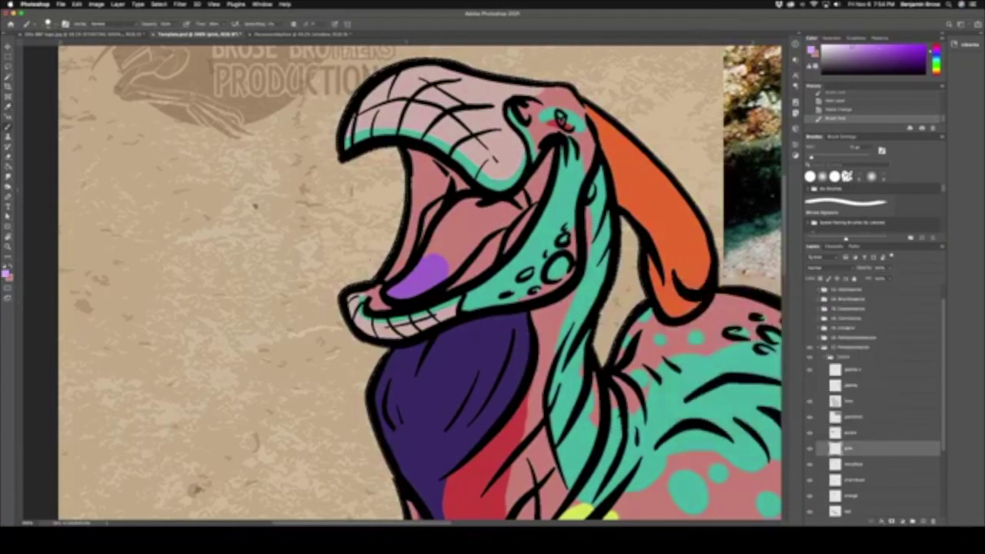
mouse_move(389, 296)
left_mouse_down()
mouse_move(445, 260)
mouse_move(439, 275)
mouse_move(455, 266)
mouse_move(516, 220)
mouse_move(510, 204)
mouse_move(455, 204)
mouse_move(431, 231)
mouse_move(446, 254)
mouse_move(499, 213)
mouse_move(493, 204)
left_mouse_up()
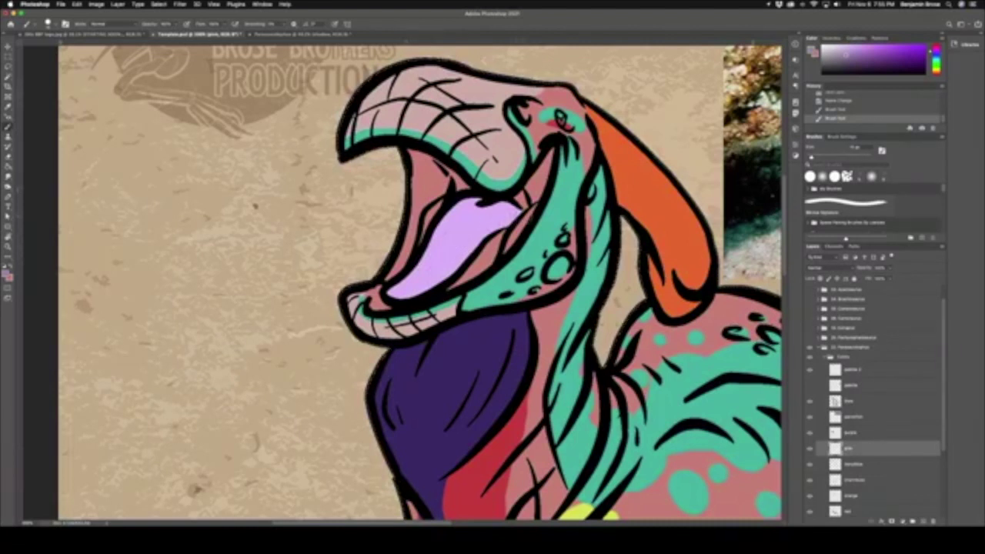
Step: Choose a bright turquoise and paint the inside of the mouth around the tongue, including the cheek and the lower jaw
left_click_drag(937, 53, 937, 66)
left_click(895, 53)
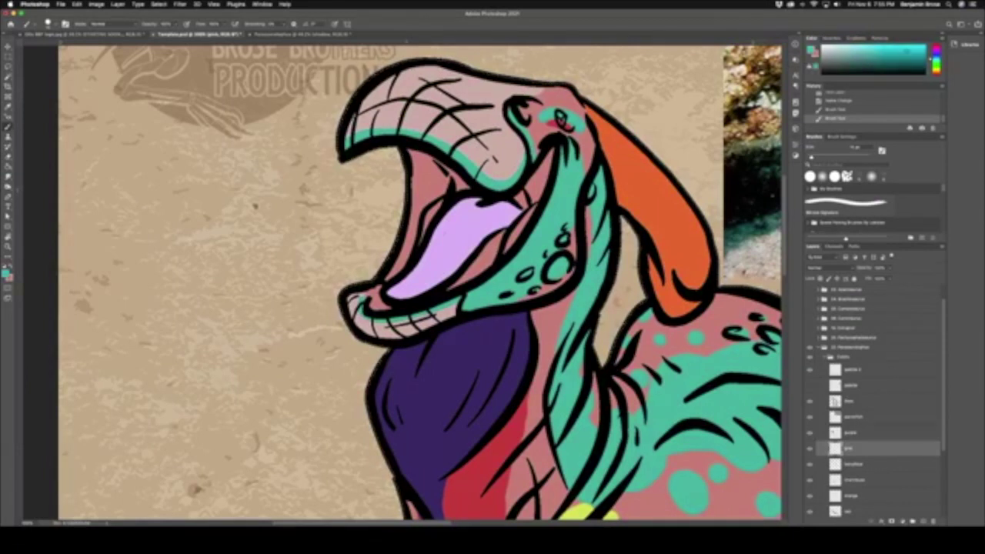
mouse_move(554, 148)
left_mouse_down()
mouse_move(533, 206)
mouse_move(516, 193)
mouse_move(533, 172)
mouse_move(543, 202)
mouse_move(534, 218)
mouse_move(447, 290)
mouse_move(454, 287)
left_mouse_up()
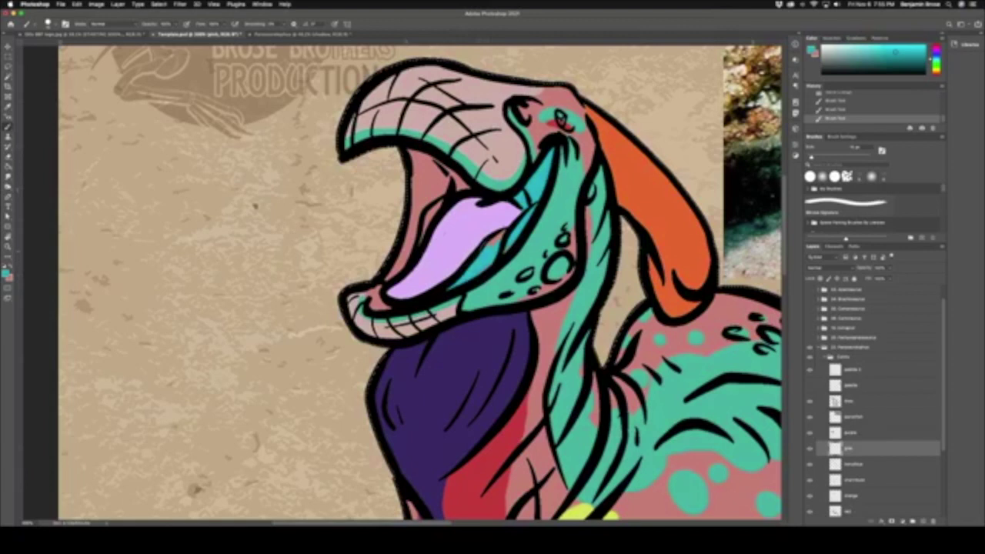
left_click_drag(503, 234, 501, 260)
mouse_move(376, 302)
left_mouse_down()
mouse_move(389, 304)
mouse_move(370, 306)
mouse_move(387, 304)
mouse_move(371, 286)
mouse_move(396, 254)
mouse_move(385, 273)
mouse_move(414, 258)
mouse_move(443, 196)
mouse_move(400, 254)
mouse_move(412, 208)
mouse_move(408, 154)
mouse_move(428, 154)
mouse_move(465, 181)
mouse_move(458, 191)
mouse_move(424, 165)
left_mouse_up()
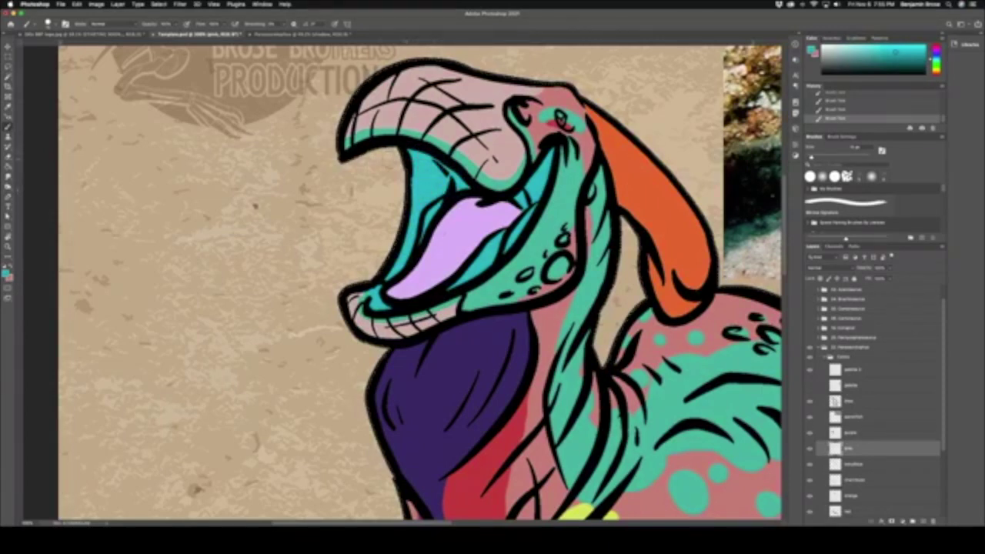
Step: Hide the parrotfish reference photo and add a new layer named white above the pink layer
key("super+0")
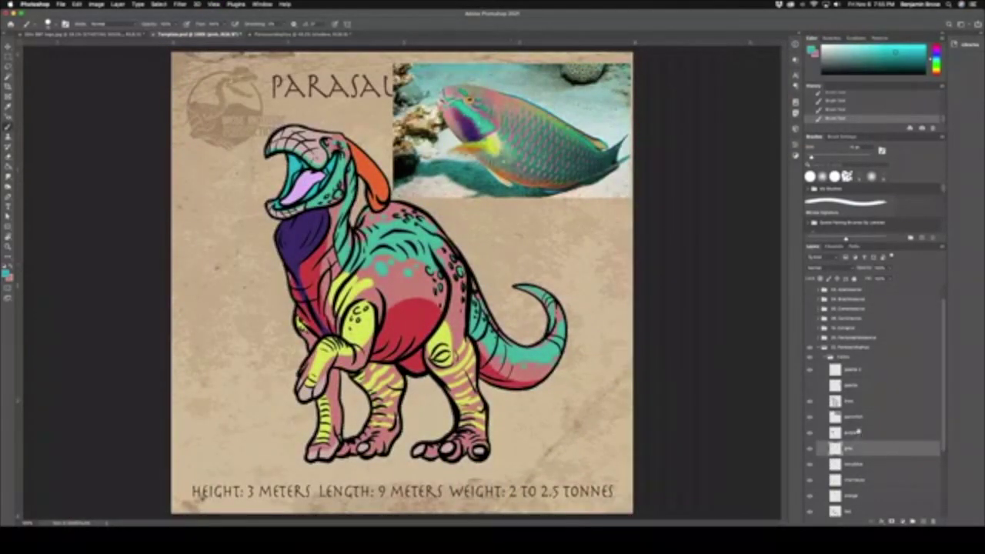
left_click(809, 417)
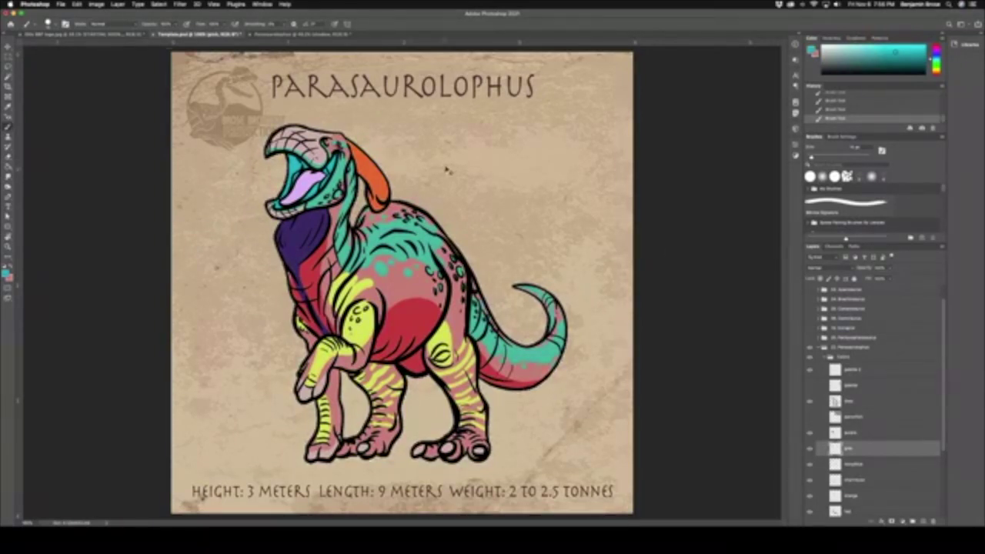
key("super+equal")
scroll(402, 283, "up", 5)
left_click(920, 523)
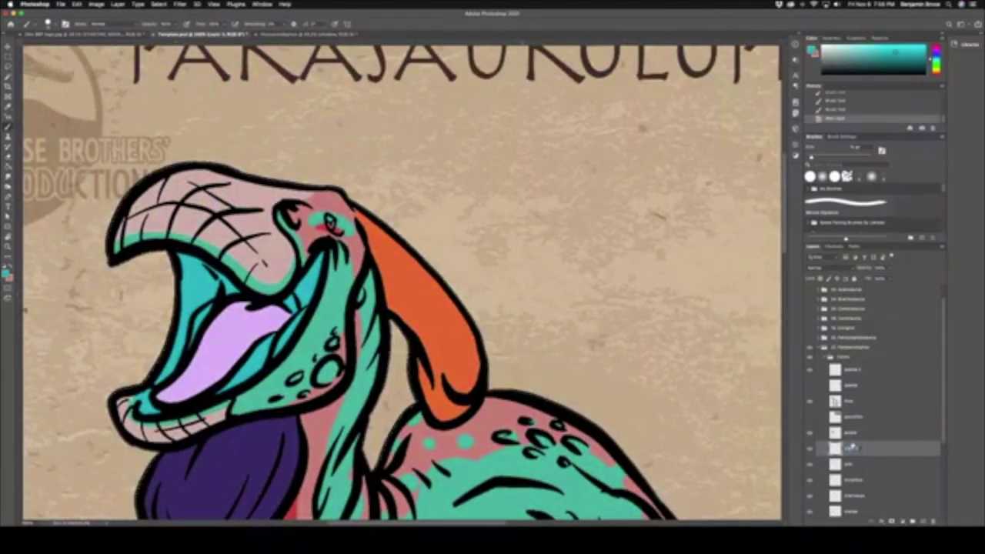
key("Return")
Step: Set the foreground color to white and paint the eye with a small brush
key("d")
key("x")
left_click_drag(328, 222, 330, 221)
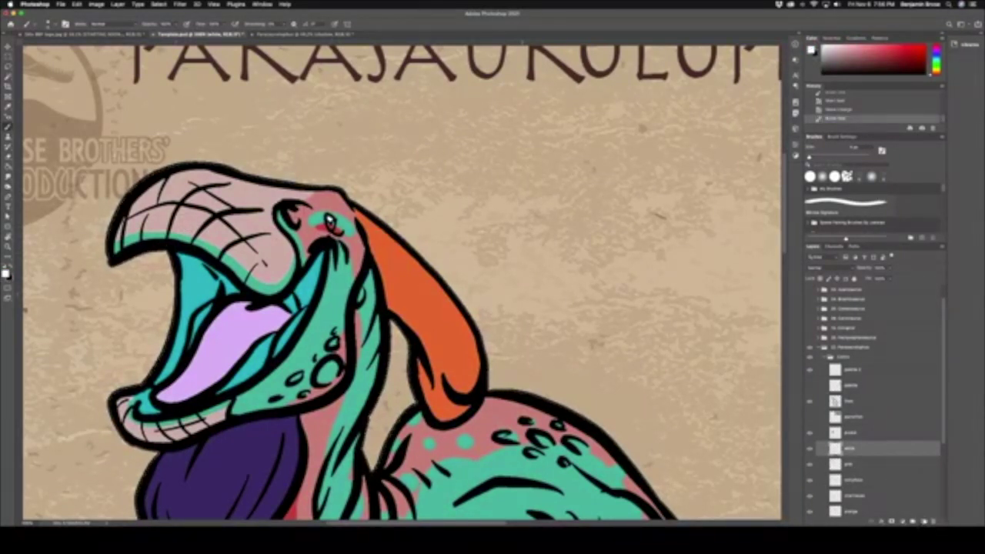
Step: Isolate the chartreuse layer, sample its yellow-green from the front leg, and show all layers again
left_click(854, 497)
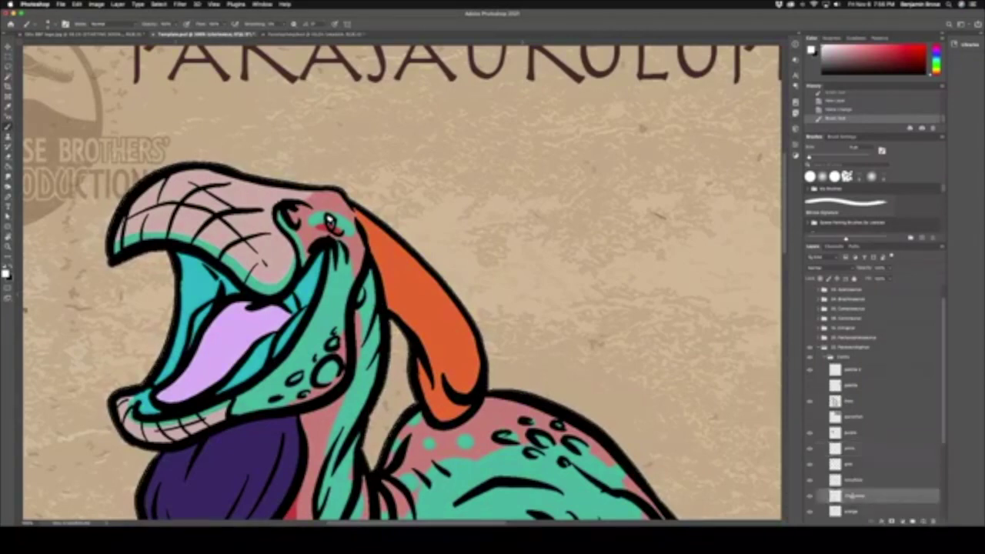
left_click(810, 499, "alt")
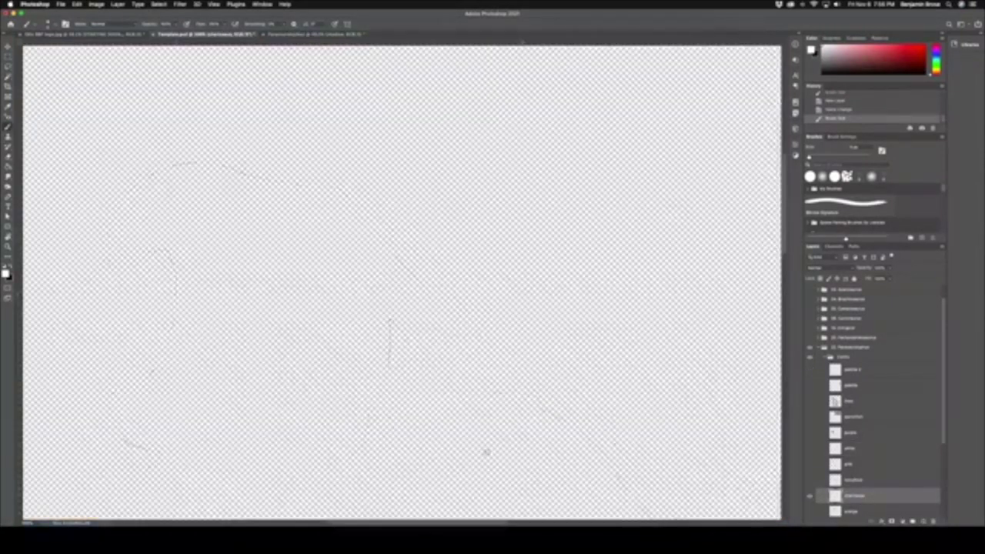
scroll(349, 331, "down", 2)
left_click(349, 331, "alt")
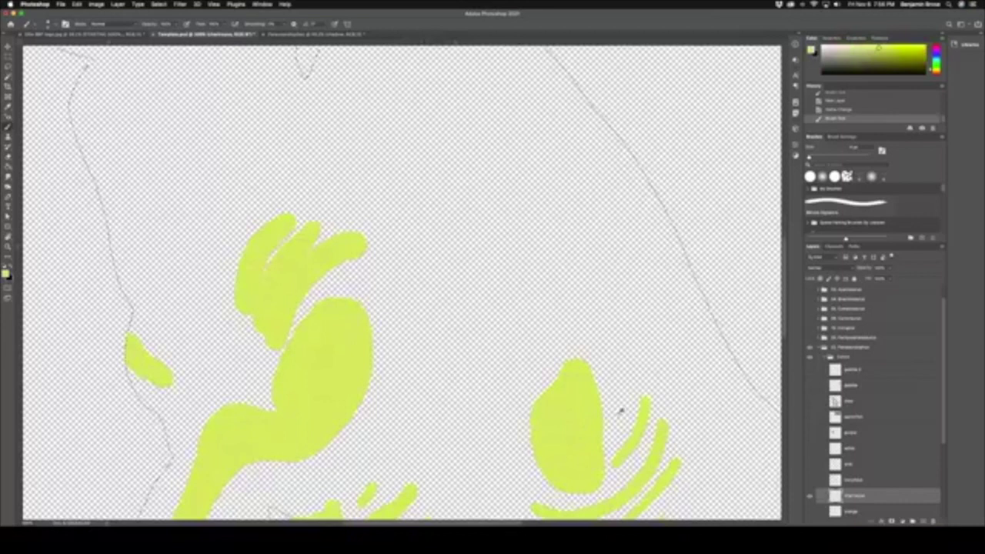
left_click(810, 499, "alt")
Step: Dab the sampled chartreuse onto the eye and clear the selection
scroll(371, 178, "up", 10)
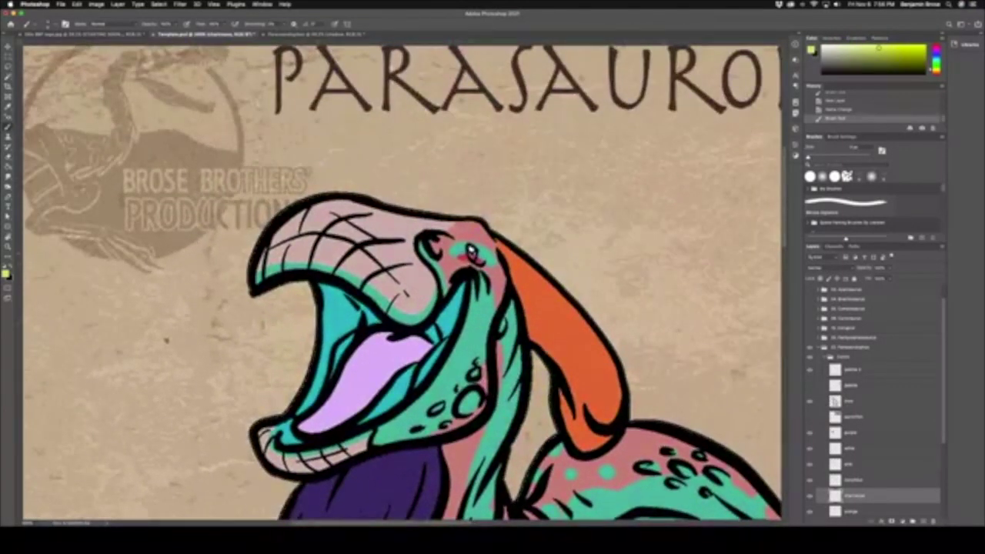
left_click(473, 255)
left_click(434, 257)
key("super+0")
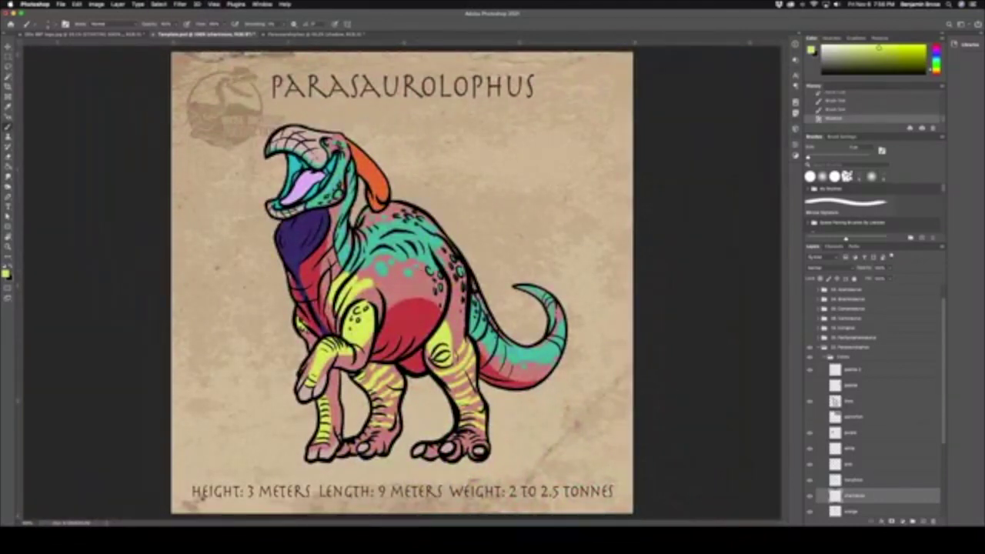
Step: Duplicate the body layer, move the copy beneath the original, and rename it shadow
scroll(889, 481, "down", 3)
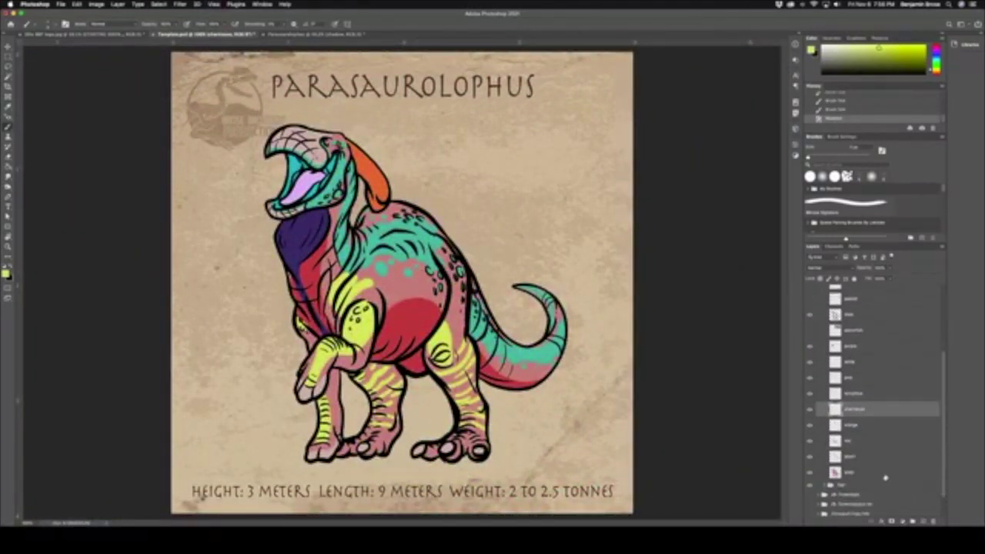
left_click(886, 474)
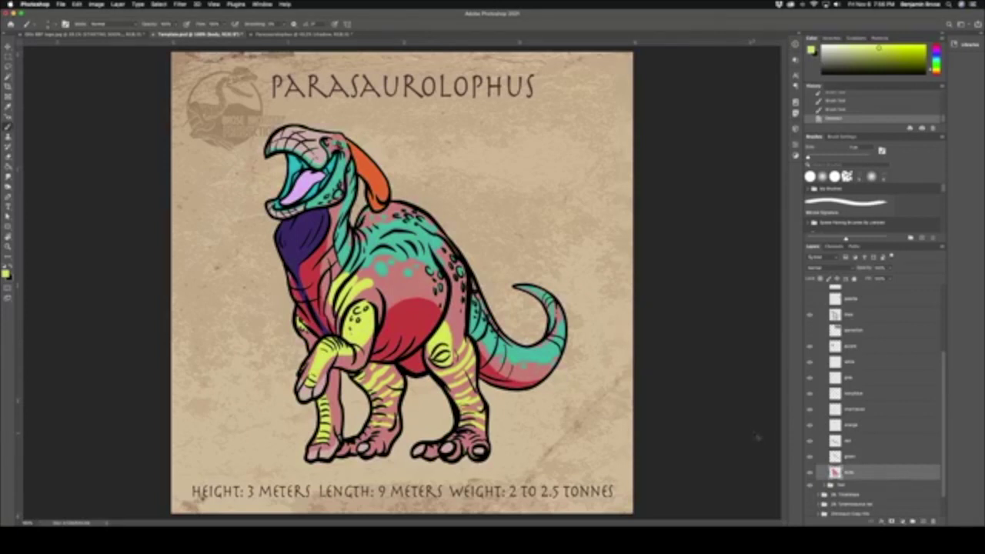
key("super+j")
left_click_drag(869, 492, 862, 491)
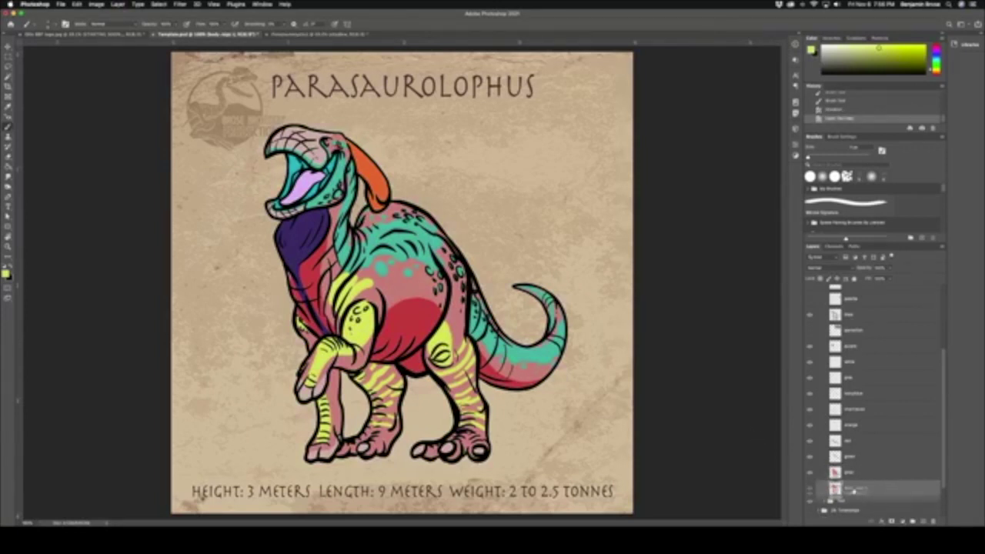
double_click(853, 488)
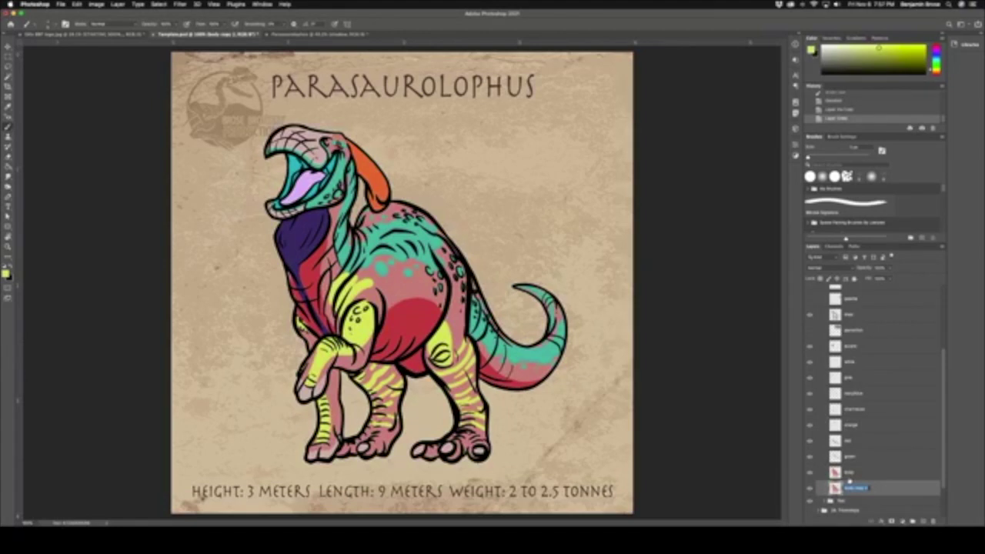
type("b")
type("ow")
key("Return")
Step: Turn the shadow layer black with a Hue/Saturation adjustment, setting the lightness to -100
key("super+u")
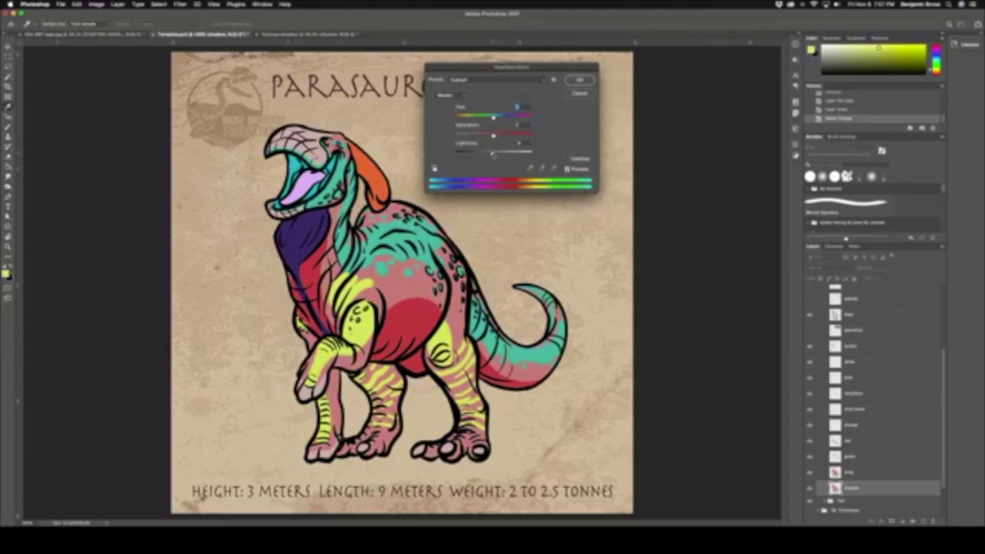
left_click_drag(494, 153, 454, 153)
left_click(578, 80)
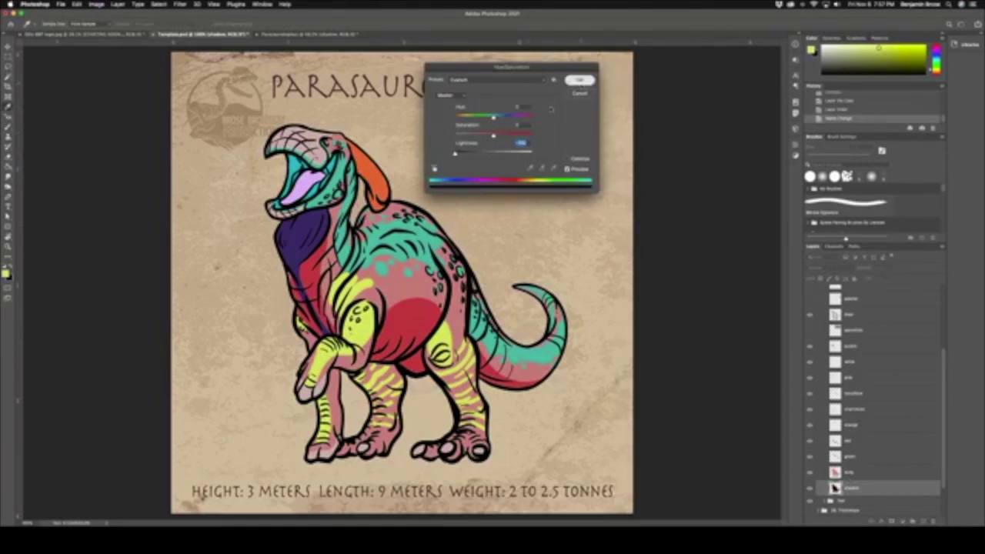
Step: Flatten the shadow layer into a thin ground shadow beneath the dinosaur's feet with Free Transform and reduce its opacity
key("ctrl+t")
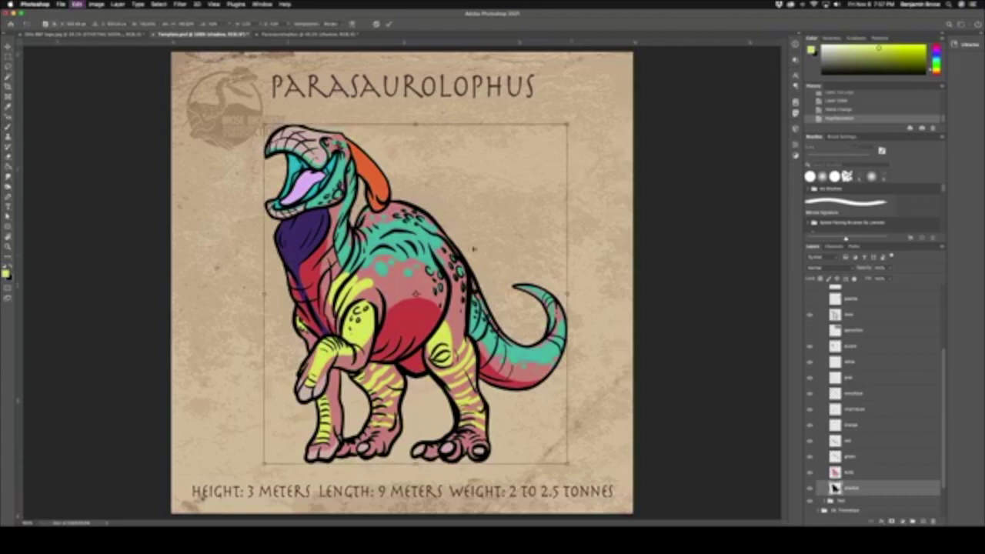
left_click_drag(447, 154, 416, 431)
left_click_drag(470, 415, 472, 422)
key("Return")
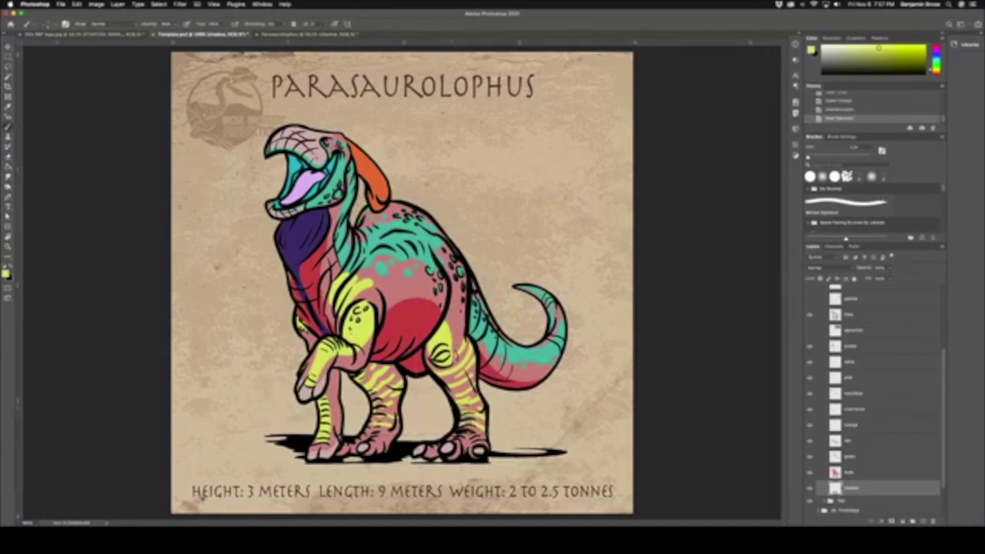
key("super+f")
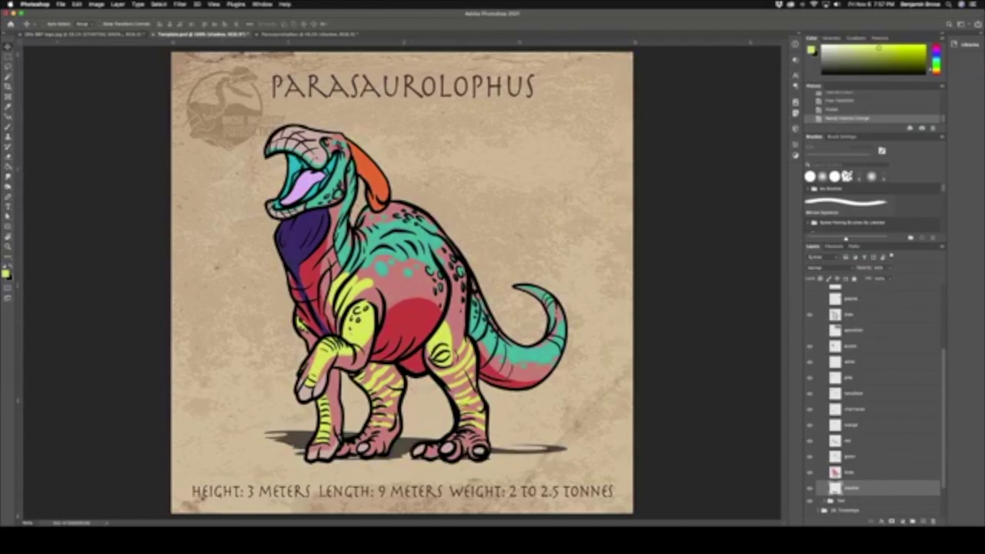
left_click(180, 5)
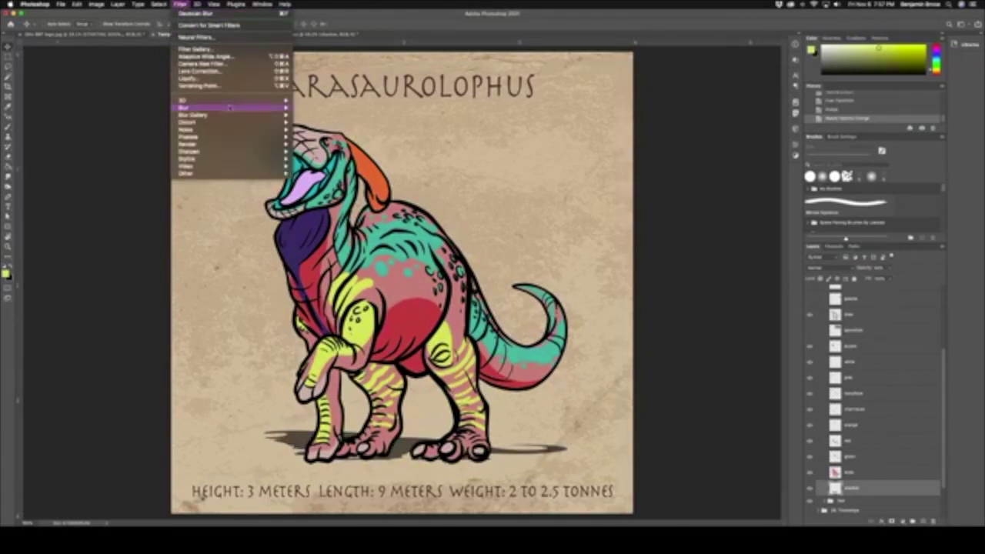
mouse_move(240, 108)
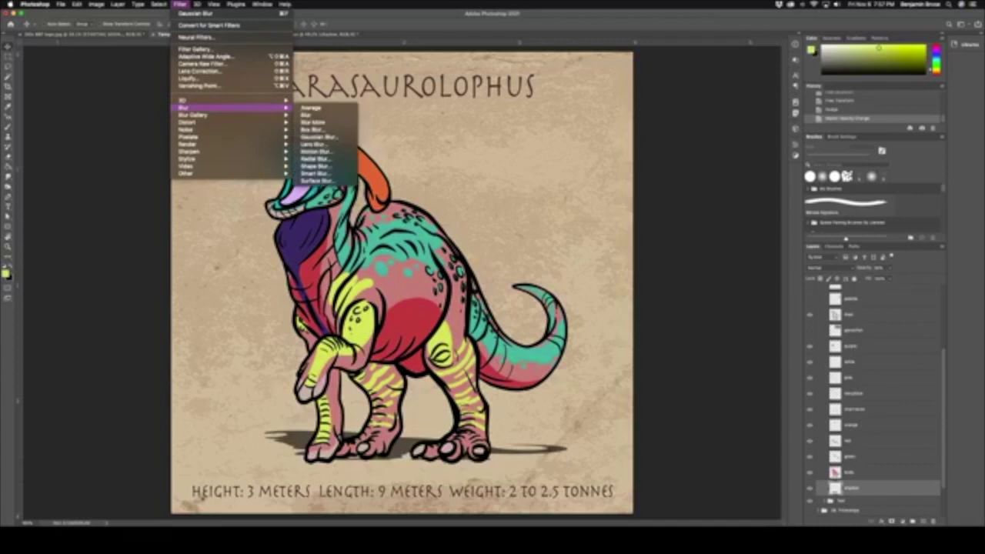
left_click(319, 137)
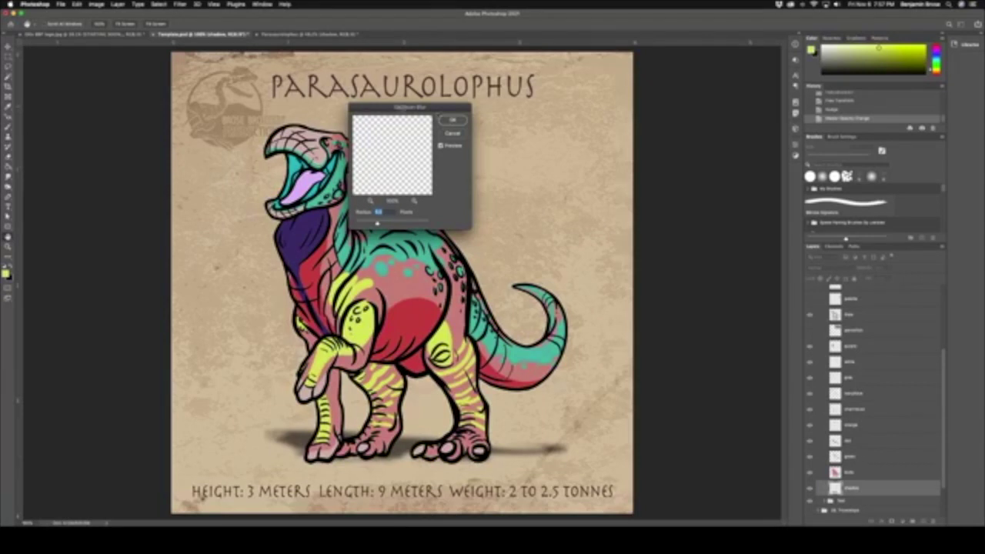
key("Return")
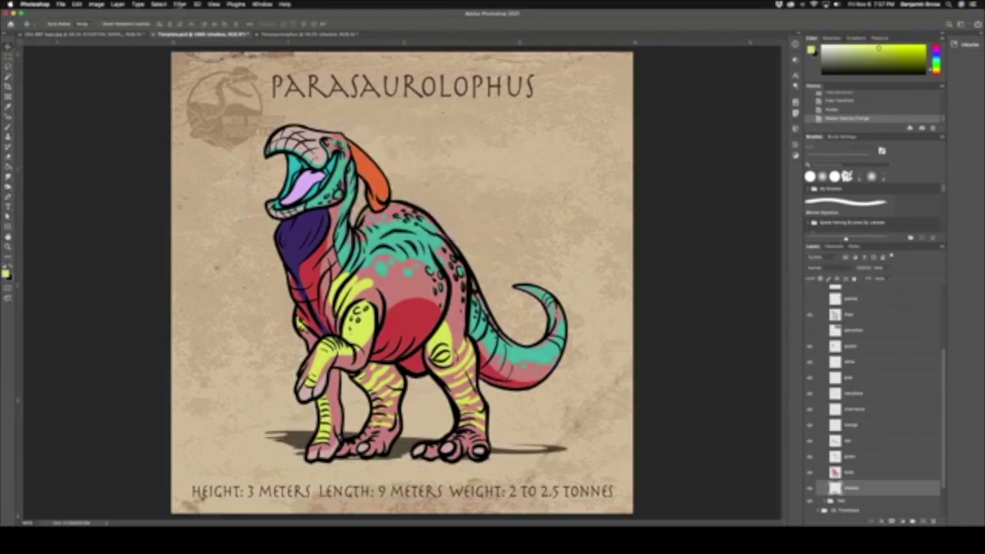
Step: Soften the edges of the ground shadow by applying a Gaussian Blur to the shadow layer
left_click(179, 4)
mouse_move(221, 109)
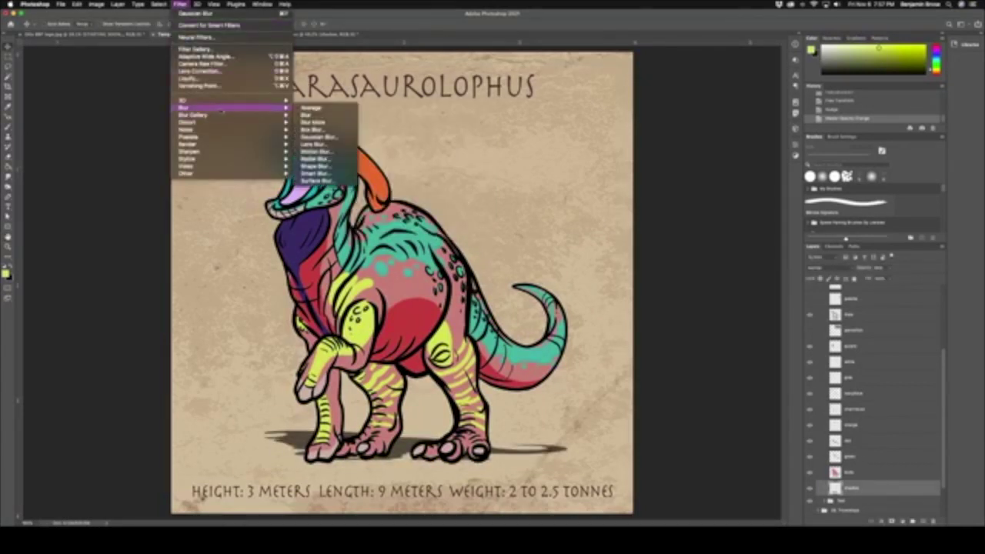
left_click(319, 137)
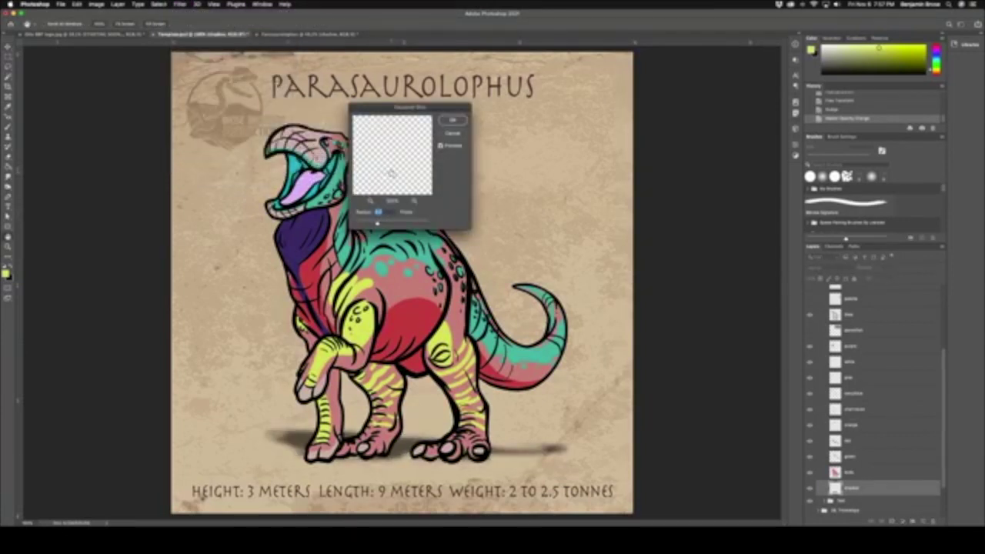
key("Return")
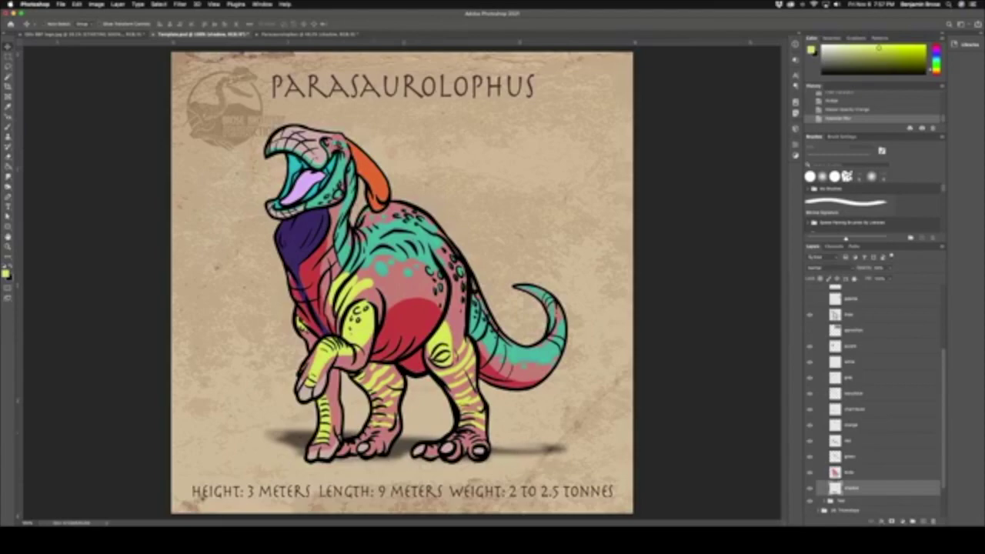
scroll(429, 466, "up", 5)
scroll(403, 383, "down", 5)
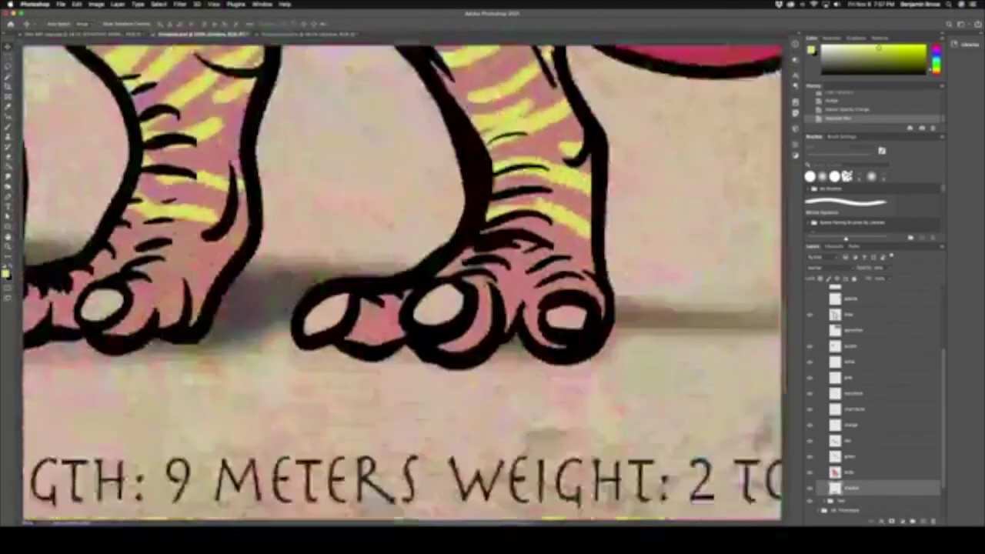
scroll(246, 214, "right", 5)
scroll(262, 211, "down", 6)
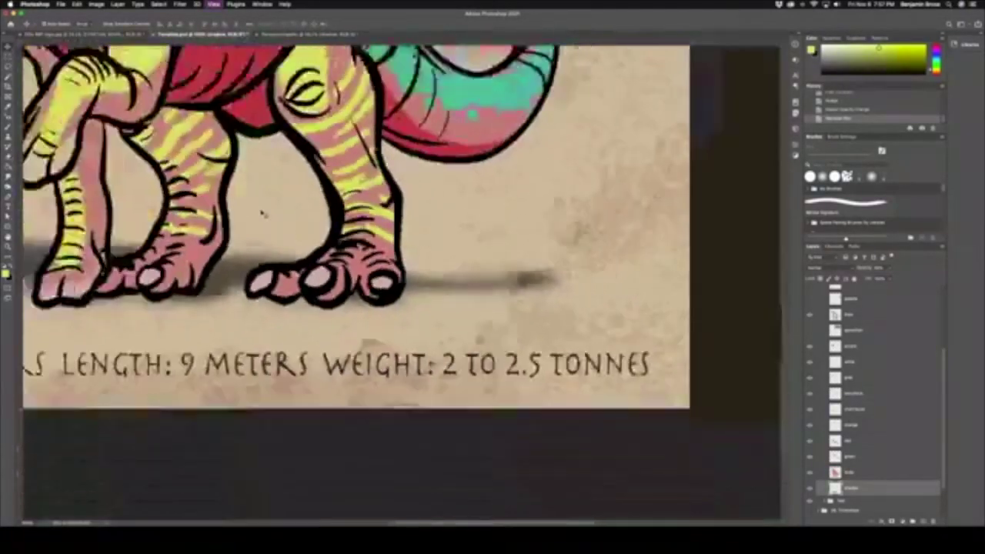
key("super+equal")
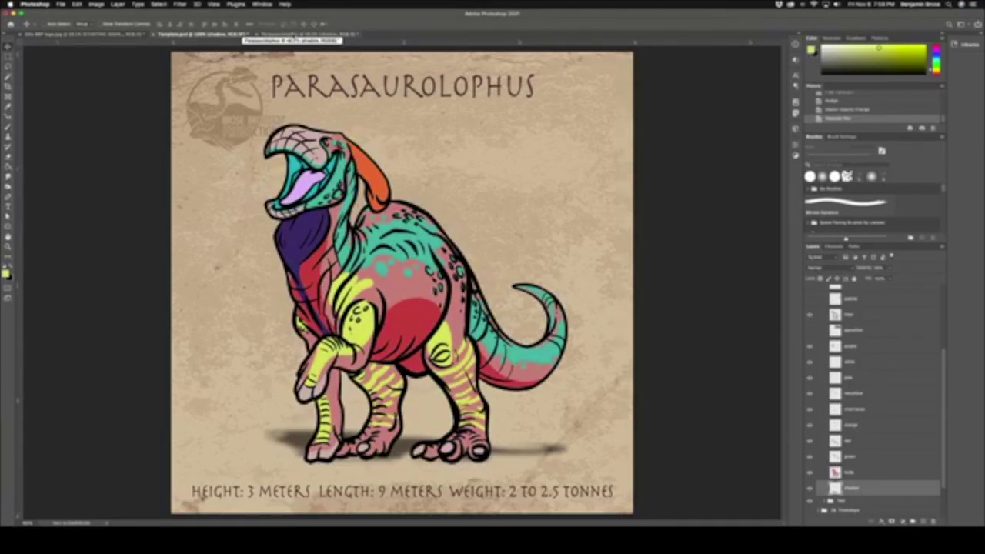
Step: Switch to the Parasaurolophus walkeri document and go back to its opening history state to view the finished painting
left_click(308, 34)
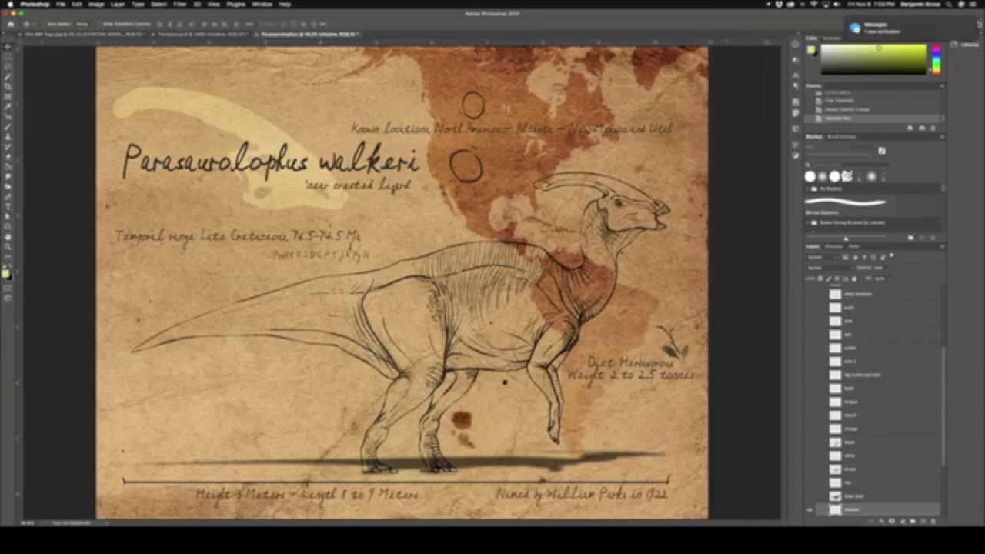
scroll(856, 366, "up", 3)
scroll(856, 366, "up", 2)
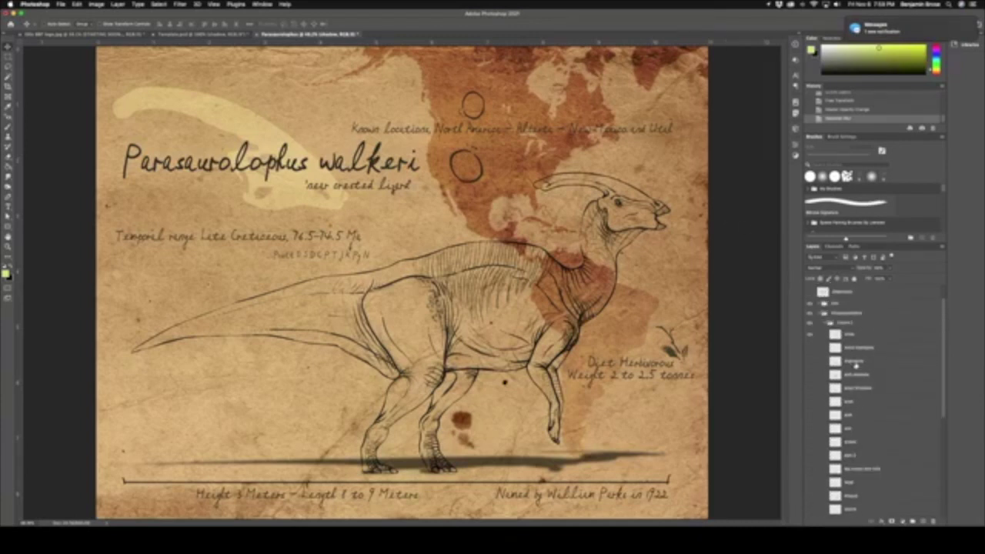
scroll(856, 366, "down", 10)
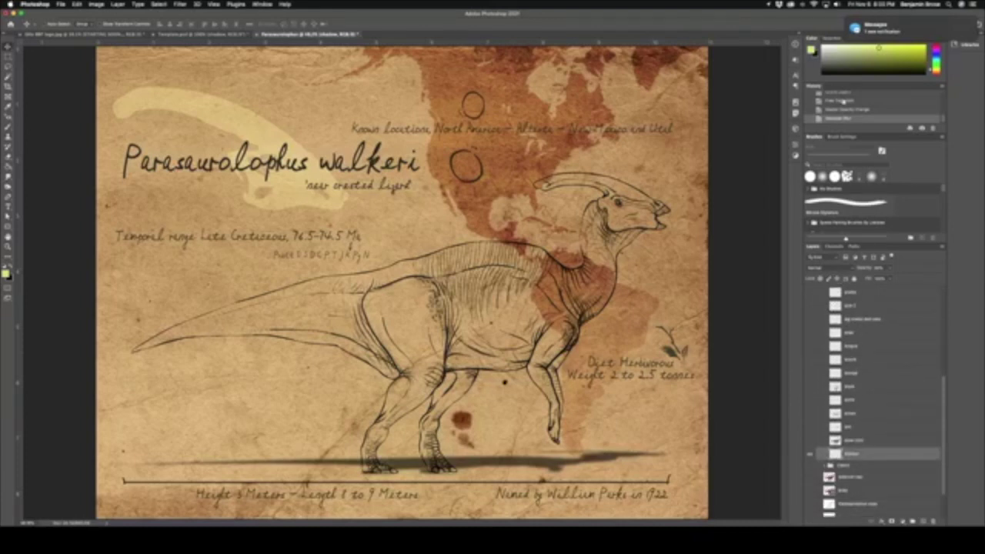
scroll(849, 103, "up", 3)
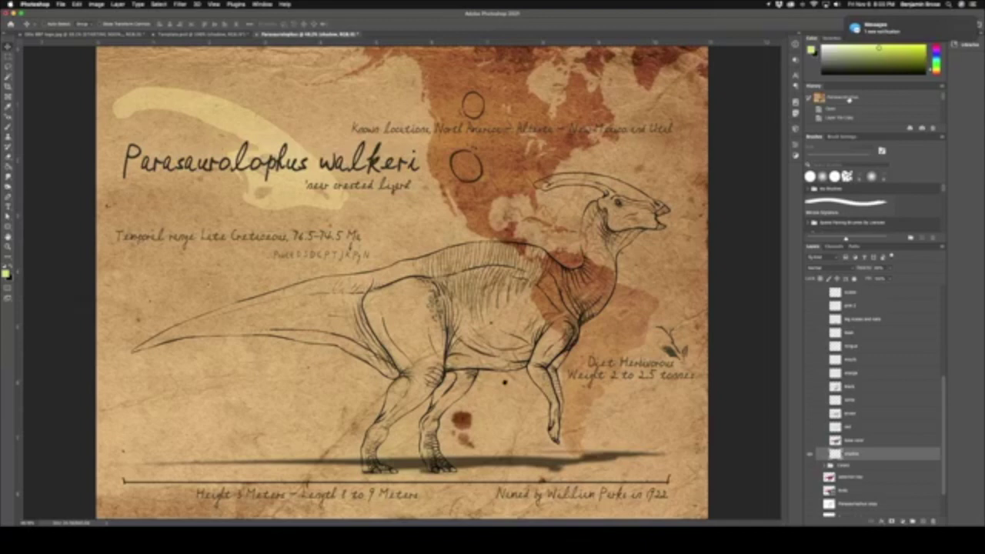
left_click(849, 98)
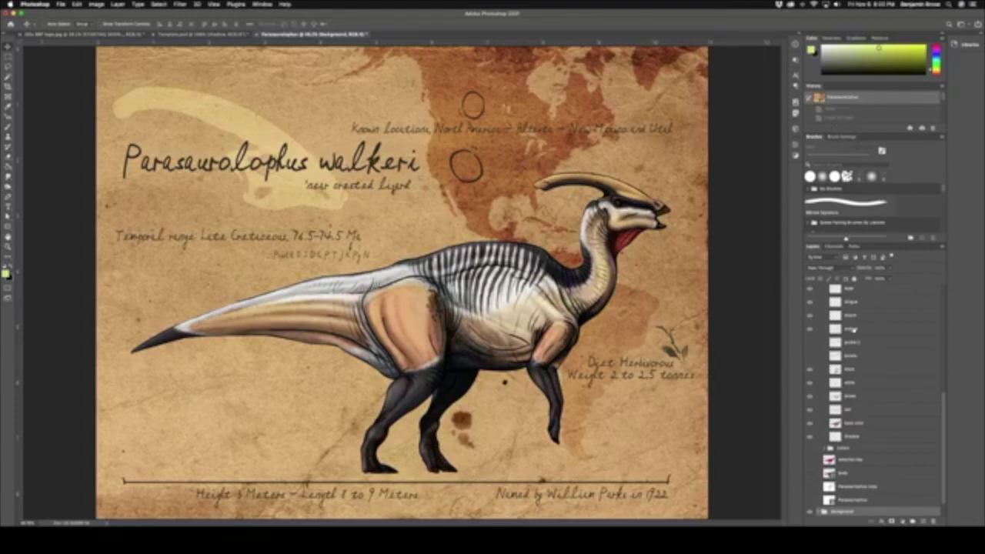
Step: Return the Parasaurolophus walkeri document to its most recent history state, the Gaussian Blur on the shadow
scroll(853, 330, "up", 5)
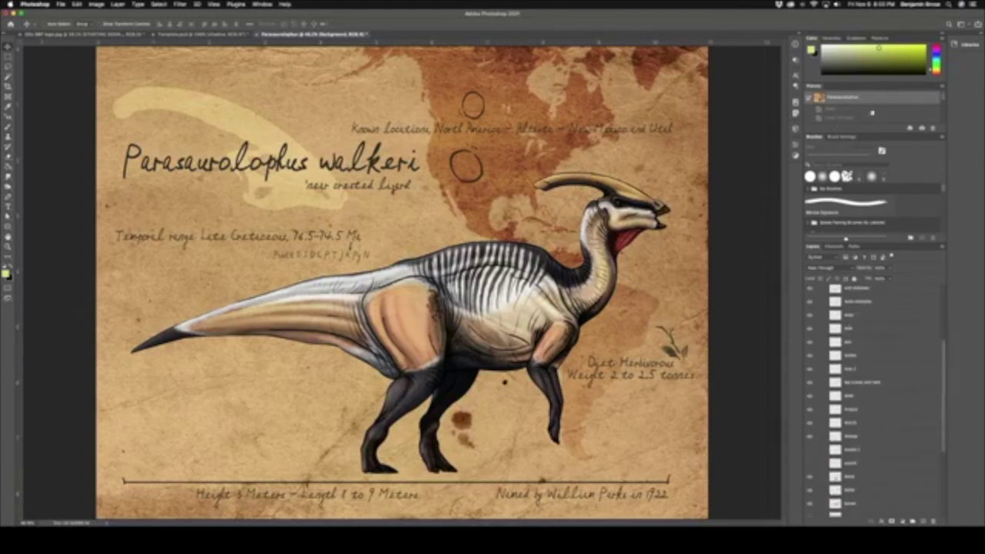
scroll(872, 113, "up", 3)
left_click(845, 121)
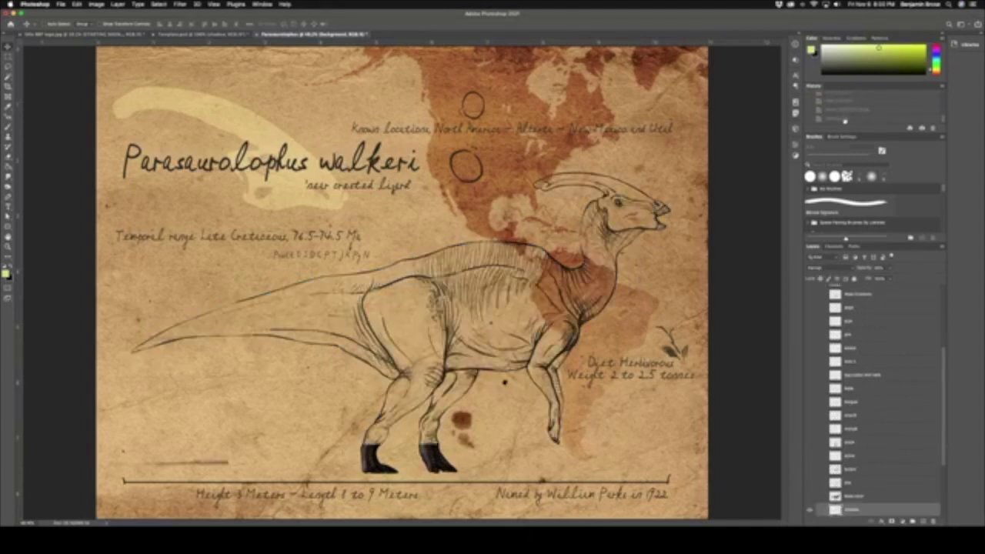
left_click(845, 121)
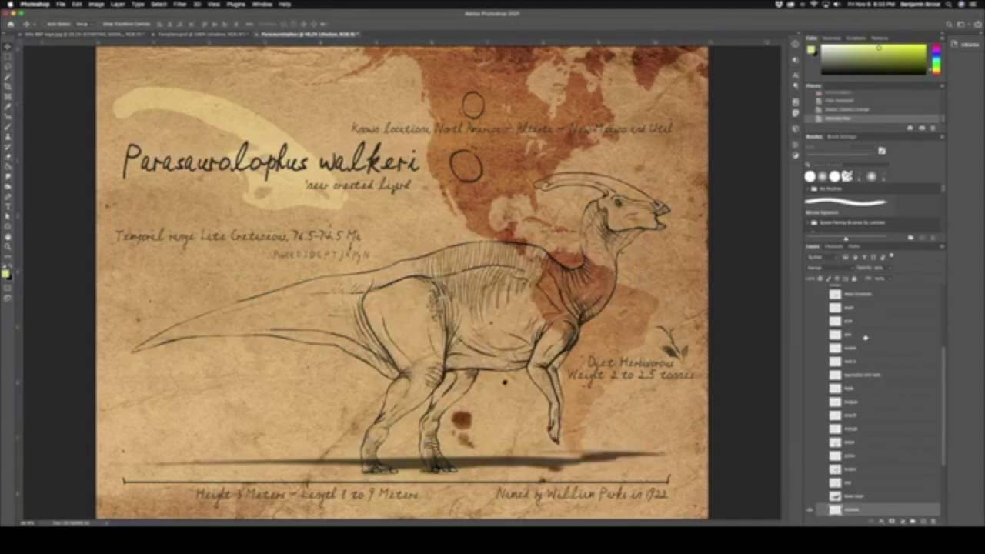
Step: Toggle the lines layer off and on, then isolate it to inspect the line art and restore the other layers
scroll(864, 339, "up", 5)
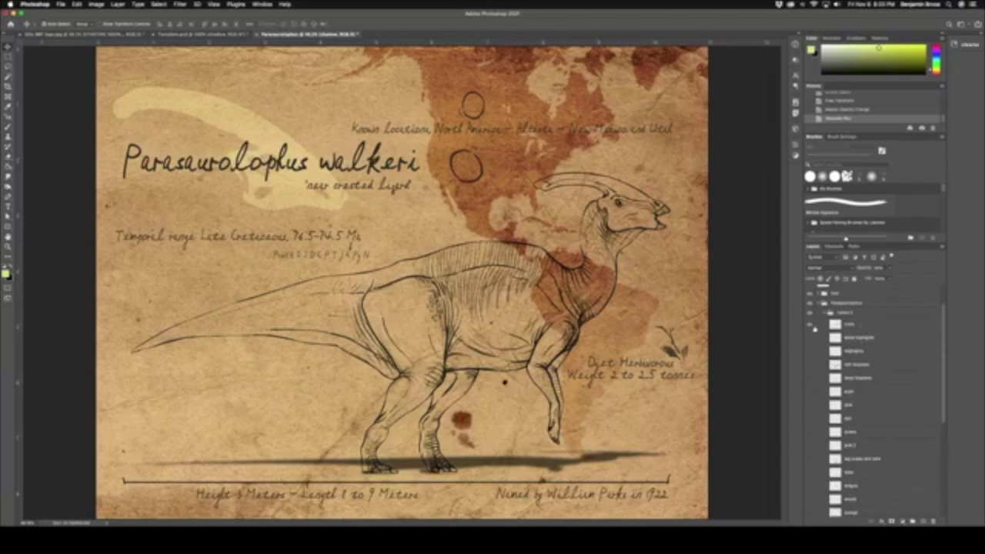
left_click(809, 326)
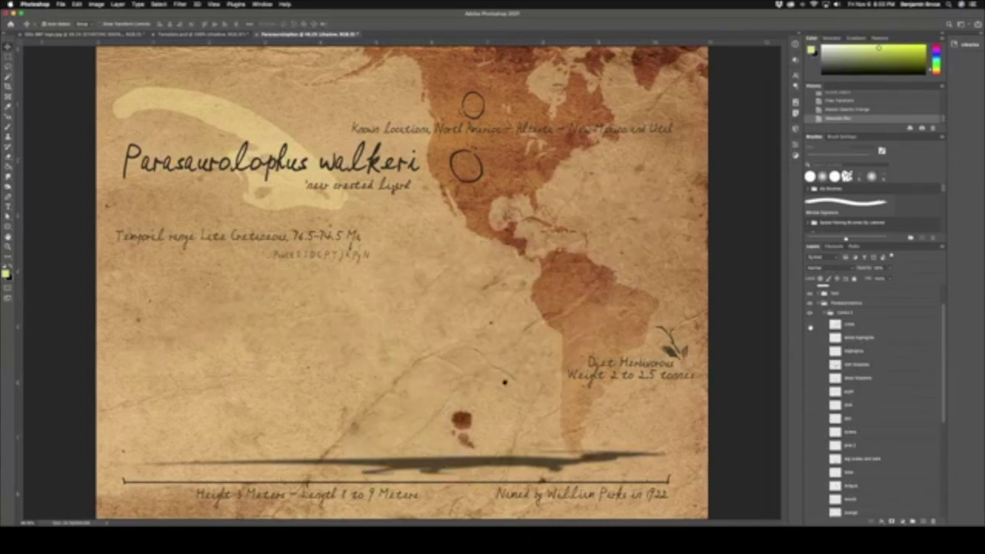
left_click(809, 326)
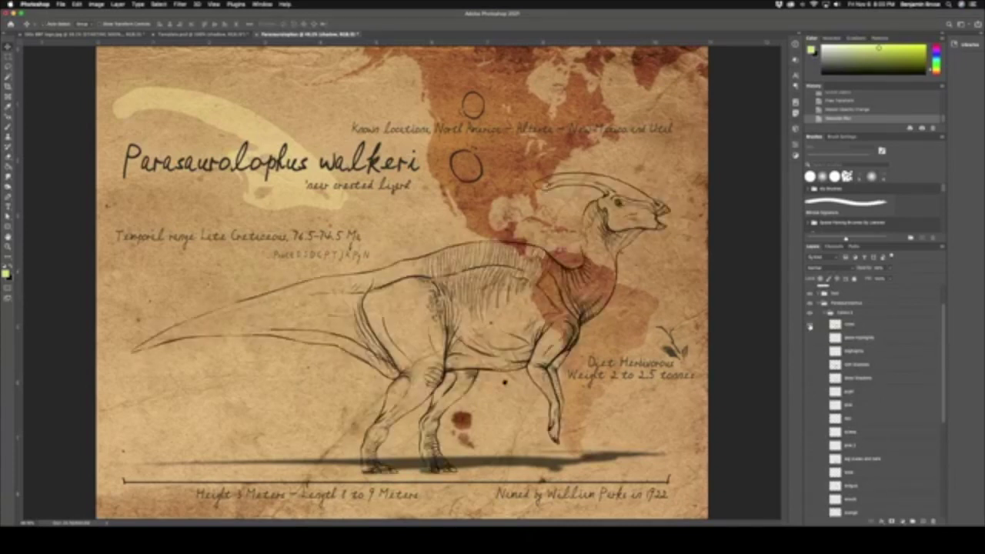
left_click(809, 327, "alt")
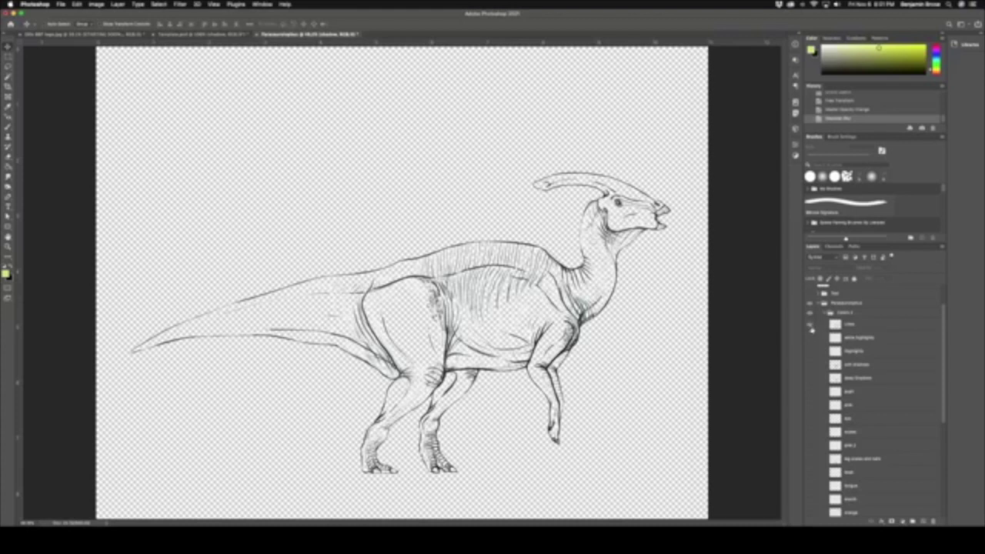
left_click(812, 327, "alt")
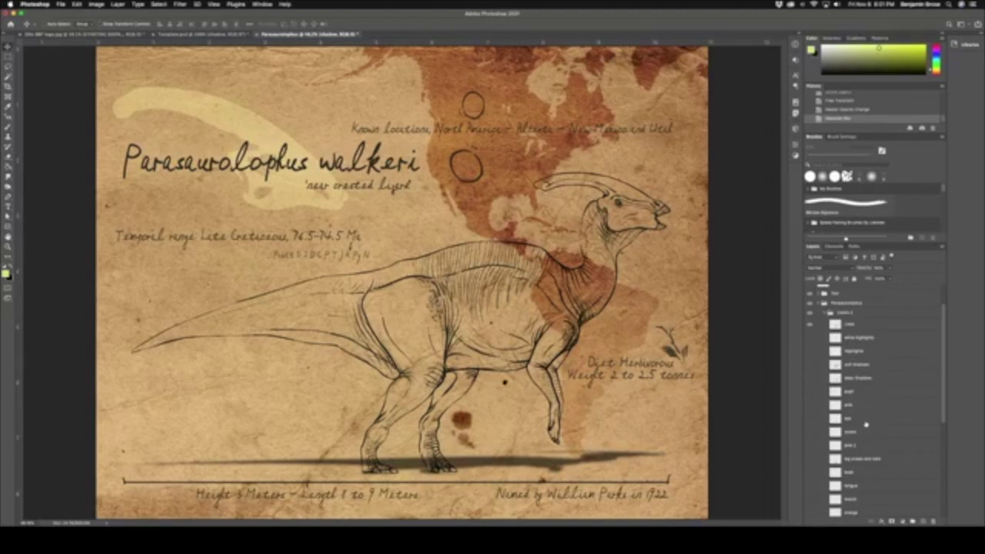
Step: Make the base color, red, brown, white and black layers visible one after another, from the bottom of the stack up
scroll(866, 424, "down", 5)
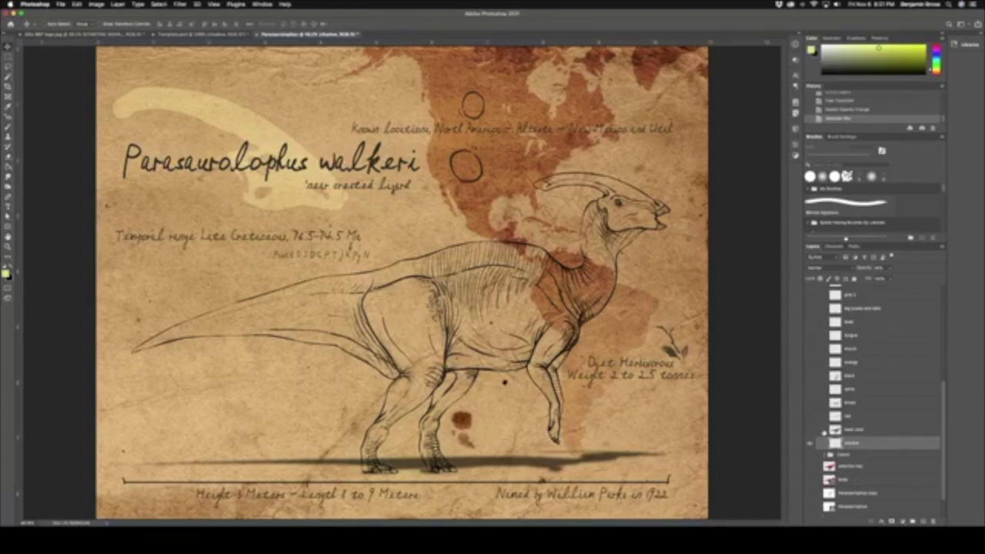
scroll(837, 429, "up", 3)
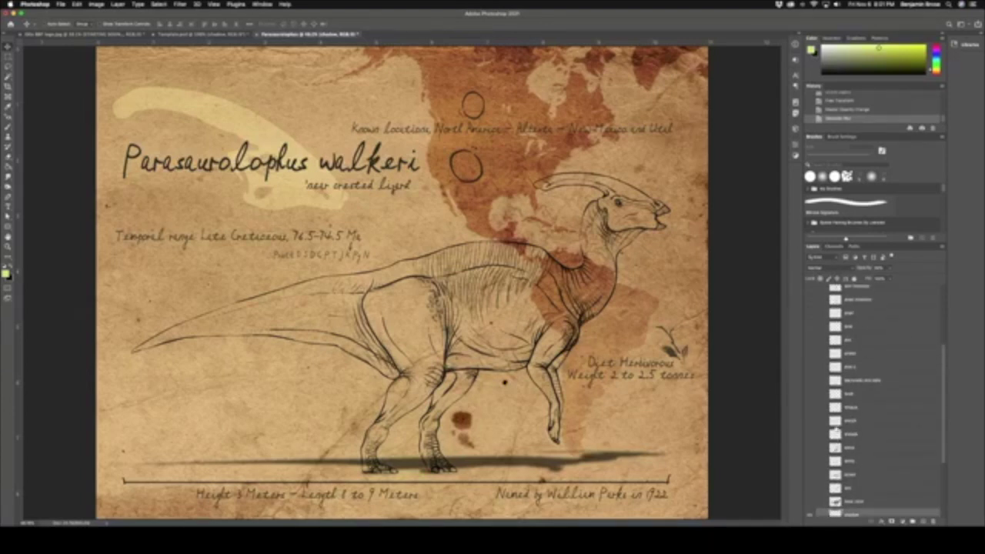
left_click(811, 488)
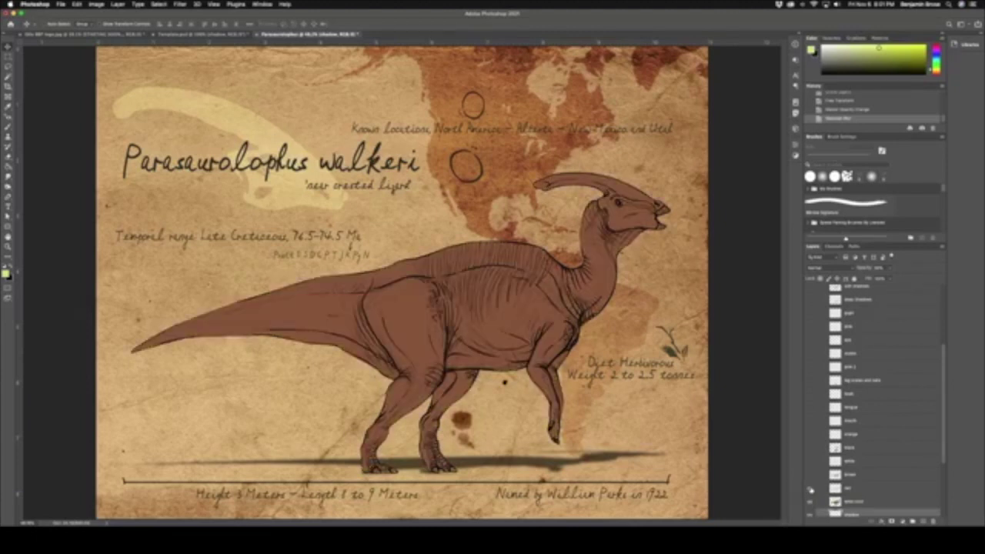
left_click(810, 501)
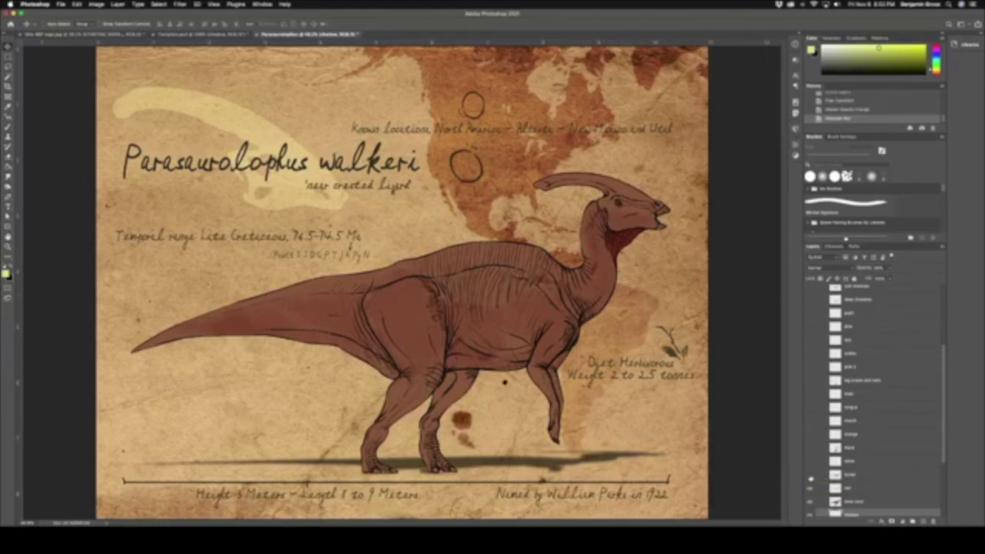
left_click(809, 475)
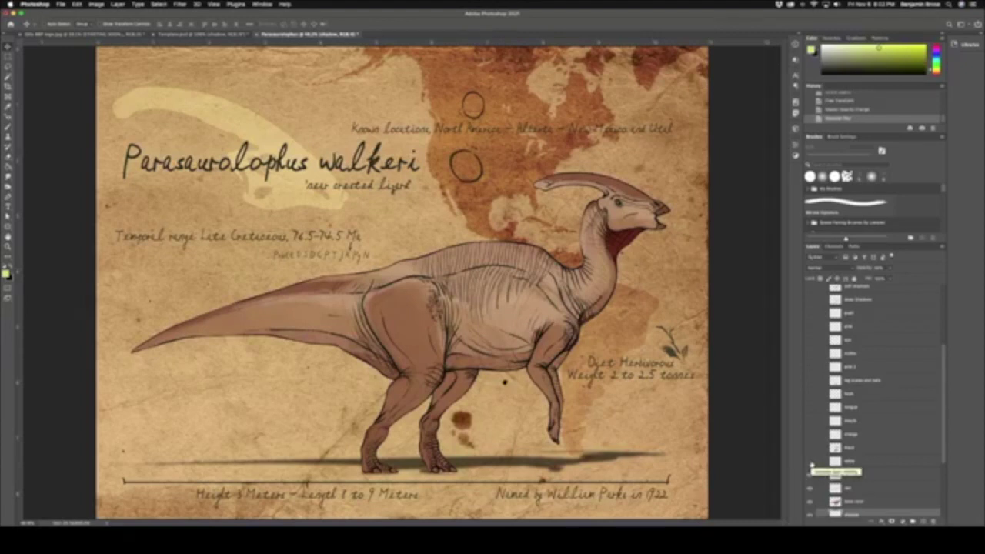
left_click(809, 461)
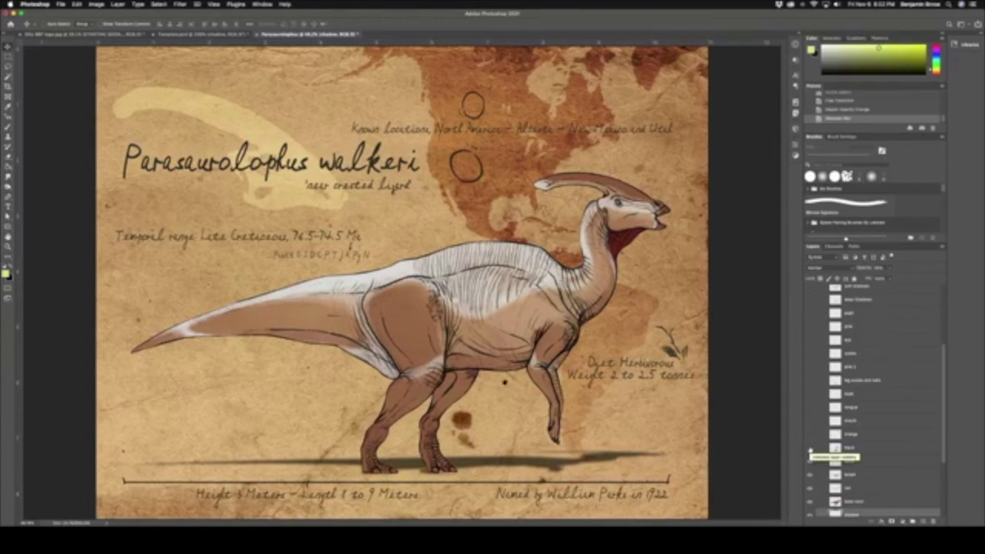
left_click(810, 449)
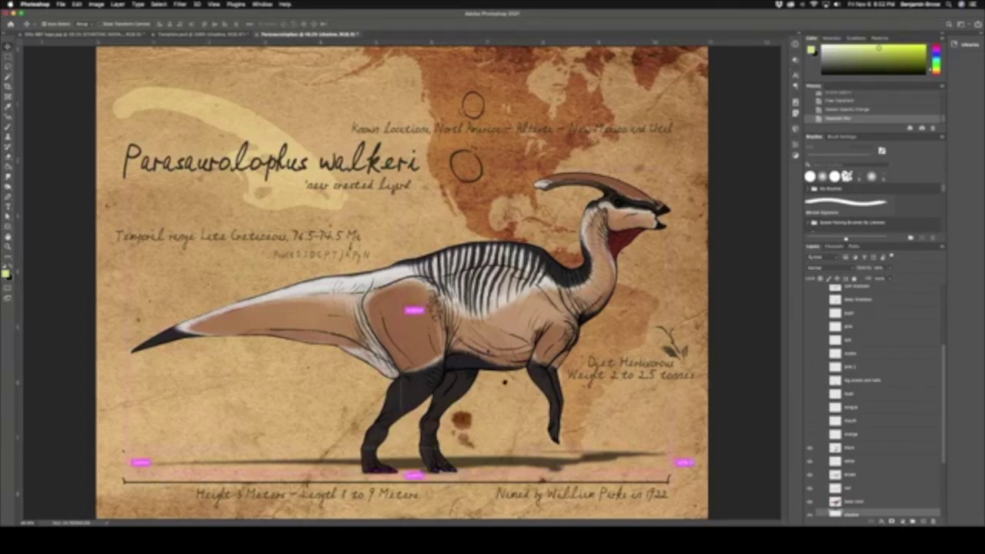
Step: Examine the textured blends between the white, brown and black areas along the tail, thigh, belly and front limb at close range
key("super+equal")
key("super+equal")
key("super+equal")
key("super+equal")
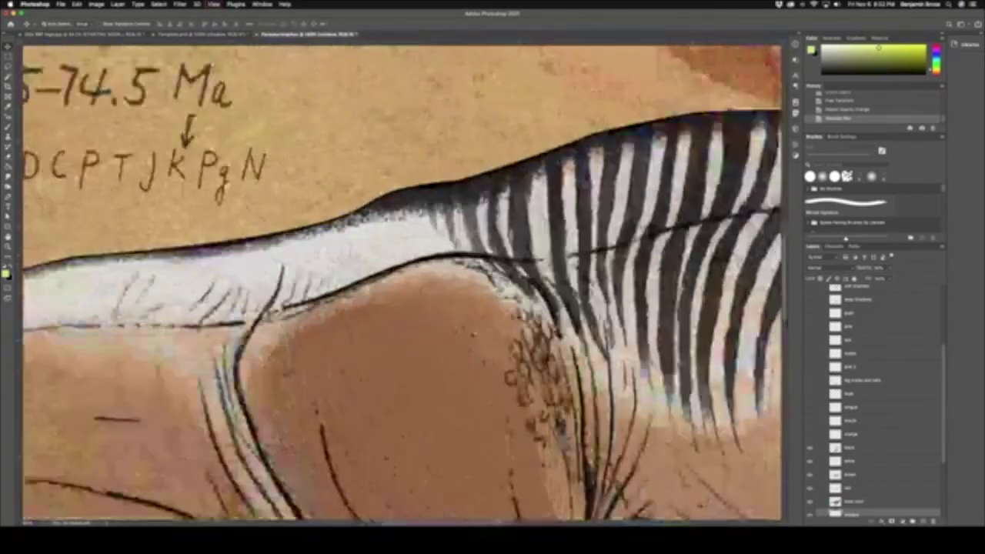
scroll(398, 309, "left", 10)
scroll(398, 309, "down", 5)
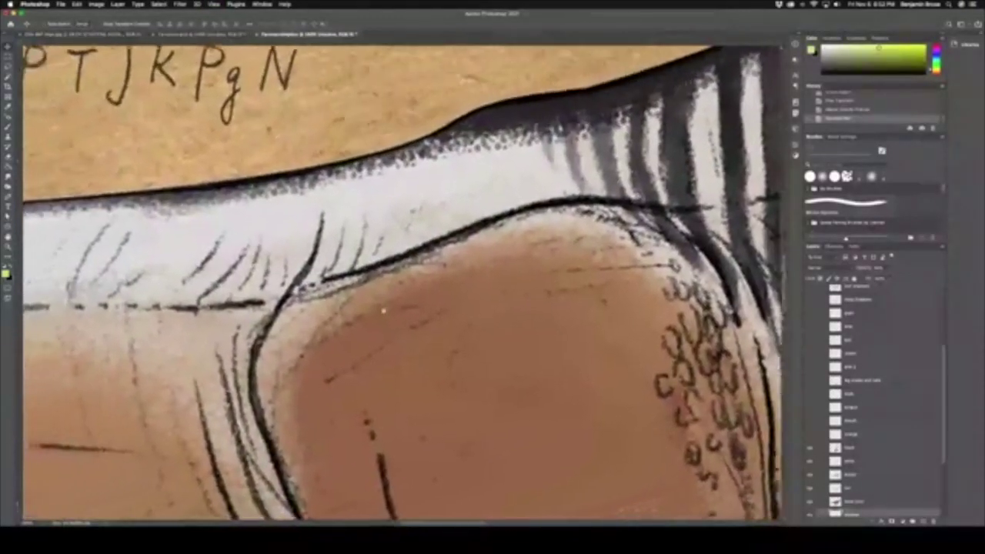
scroll(383, 296, "left", 1)
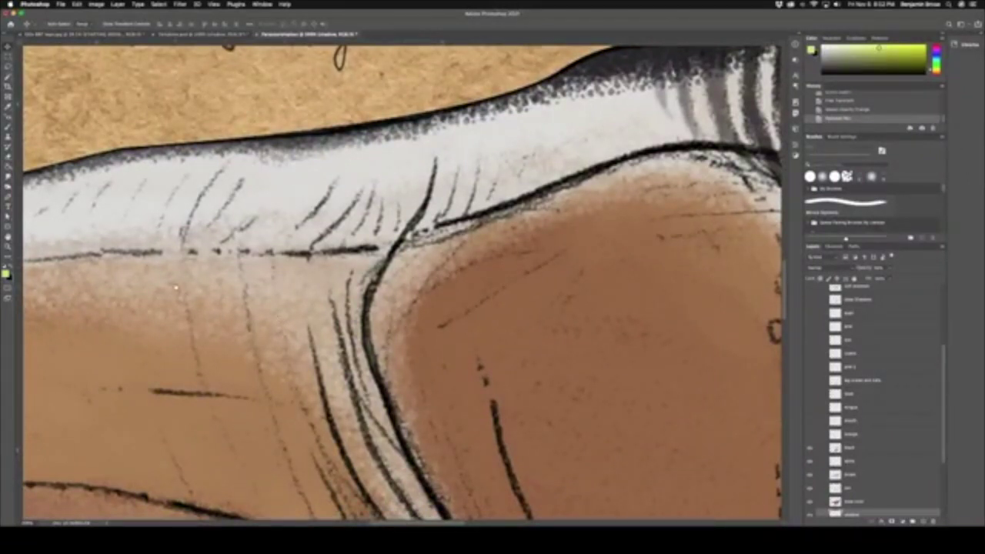
scroll(370, 317, "down", 3)
scroll(369, 318, "down", 5)
scroll(369, 317, "right", 7)
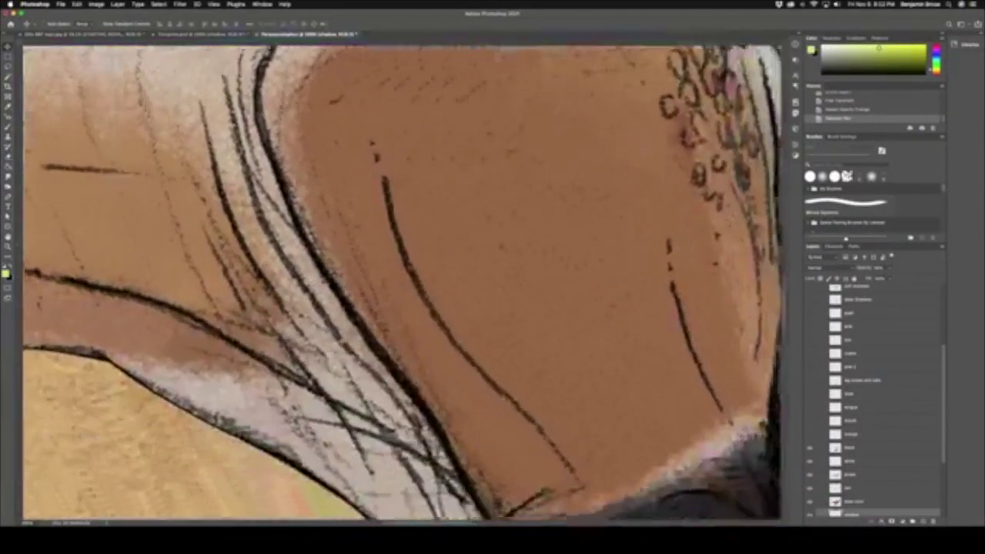
scroll(279, 334, "down", 1)
scroll(279, 334, "right", 4)
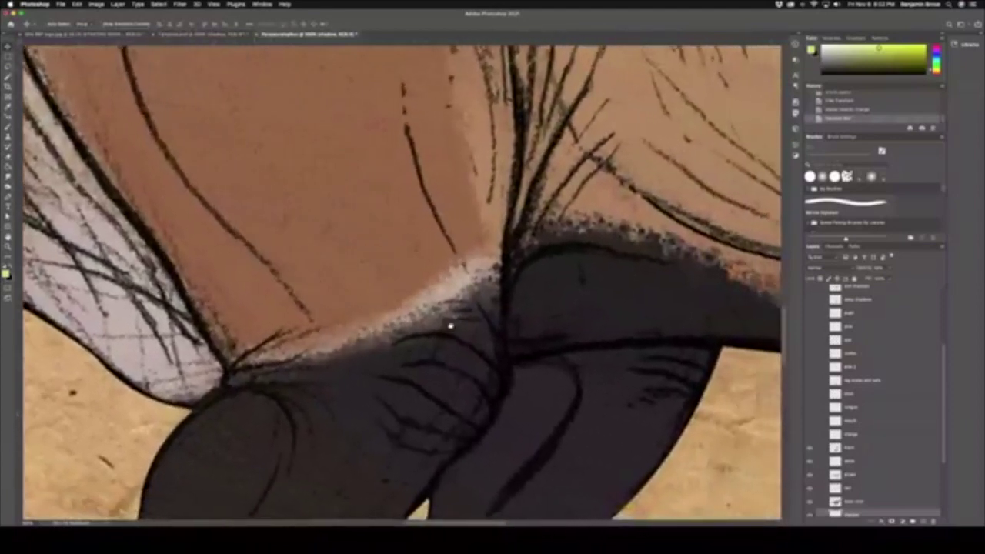
scroll(500, 315, "right", 14)
scroll(500, 316, "up", 4)
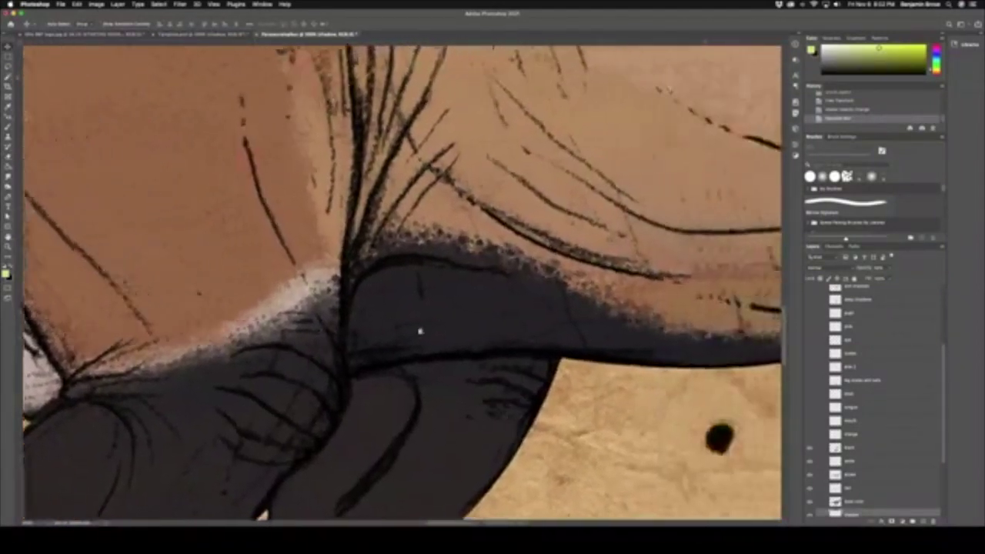
scroll(468, 372, "right", 14)
scroll(468, 372, "down", 1)
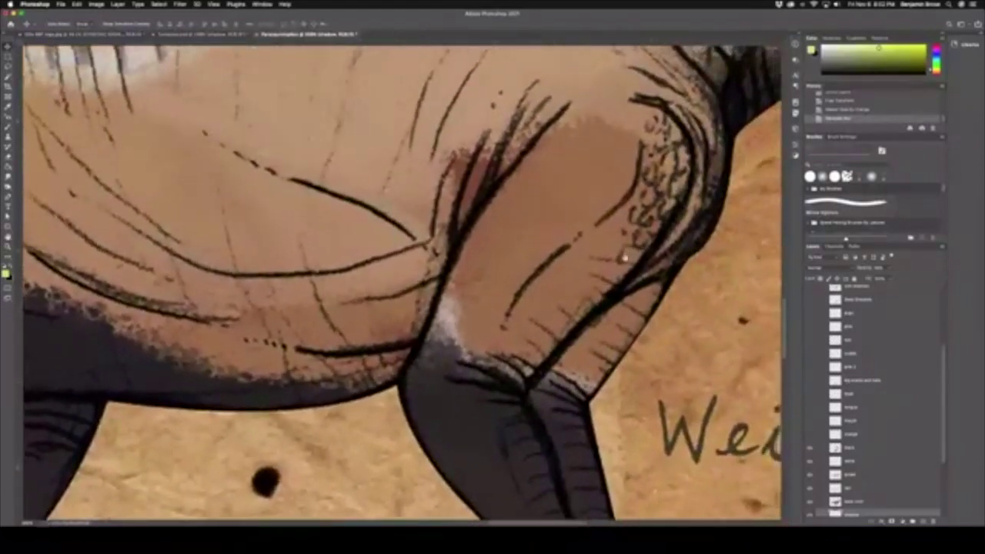
scroll(585, 354, "up", 5)
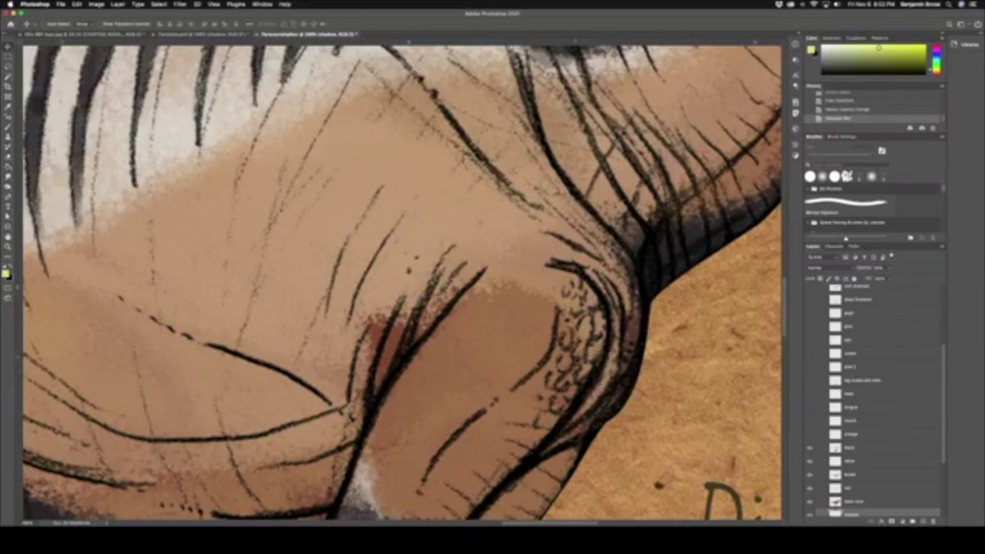
Step: Make the orange, mouth, tongue and beak layers visible one after another and inspect their colors on the head
key("super+0")
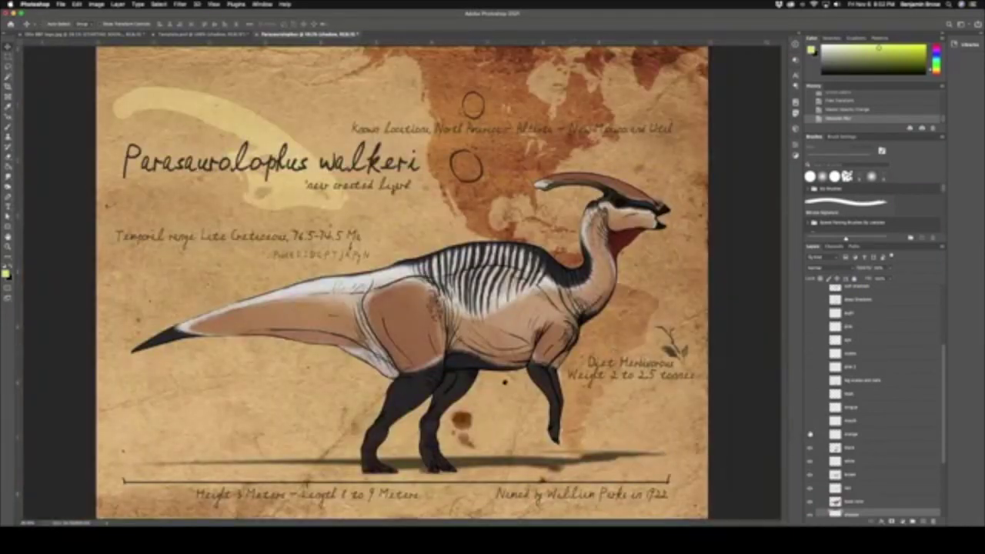
left_click(810, 434)
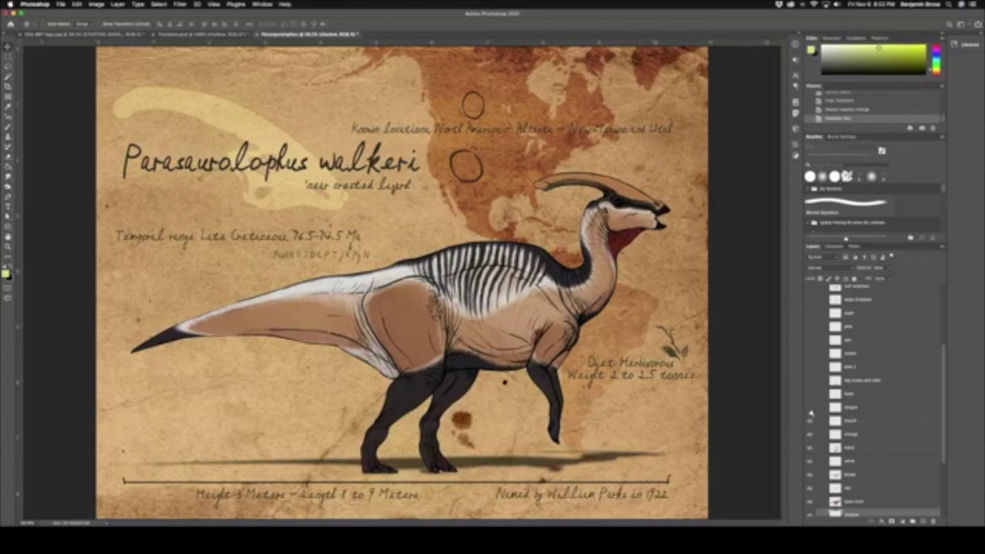
scroll(411, 321, "up", 5)
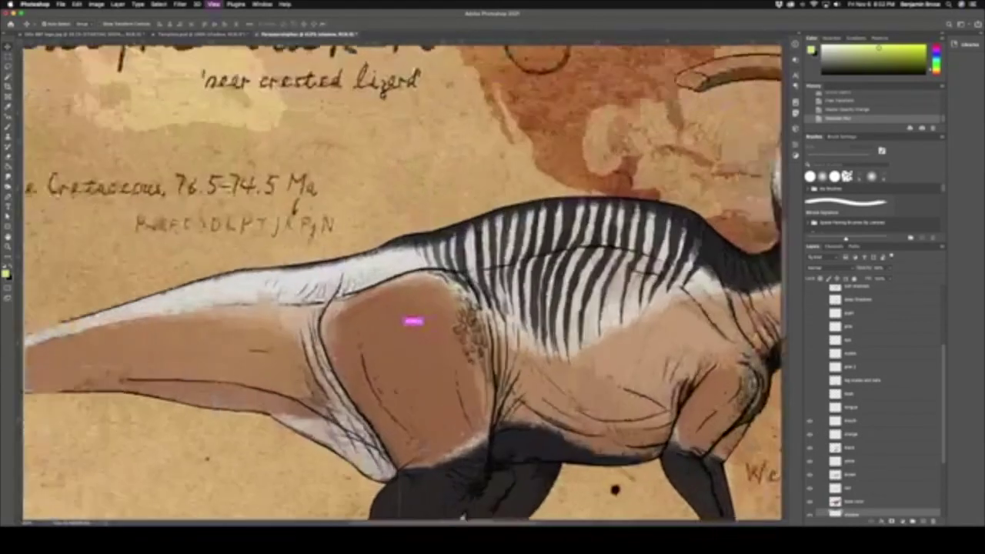
scroll(297, 348, "up", 3)
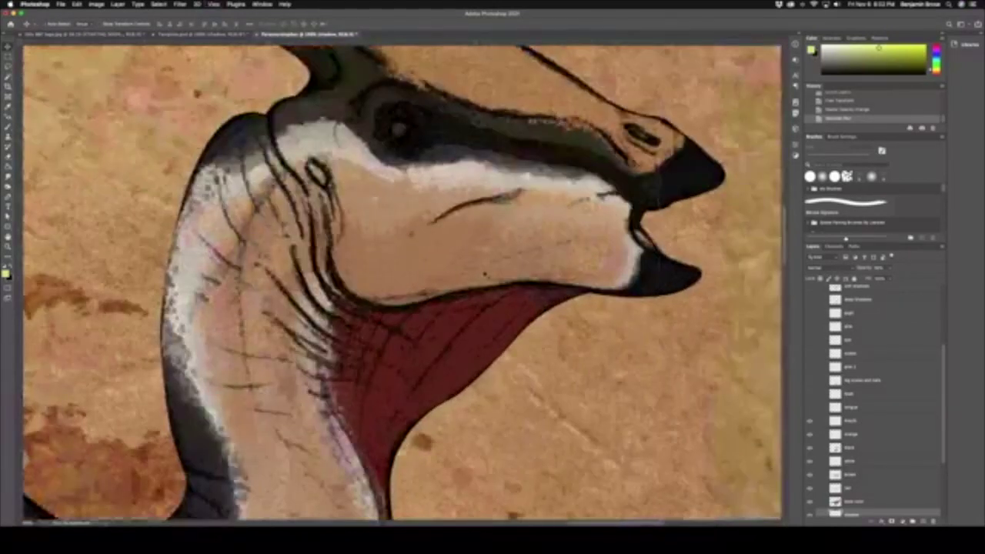
scroll(318, 307, "up", 2)
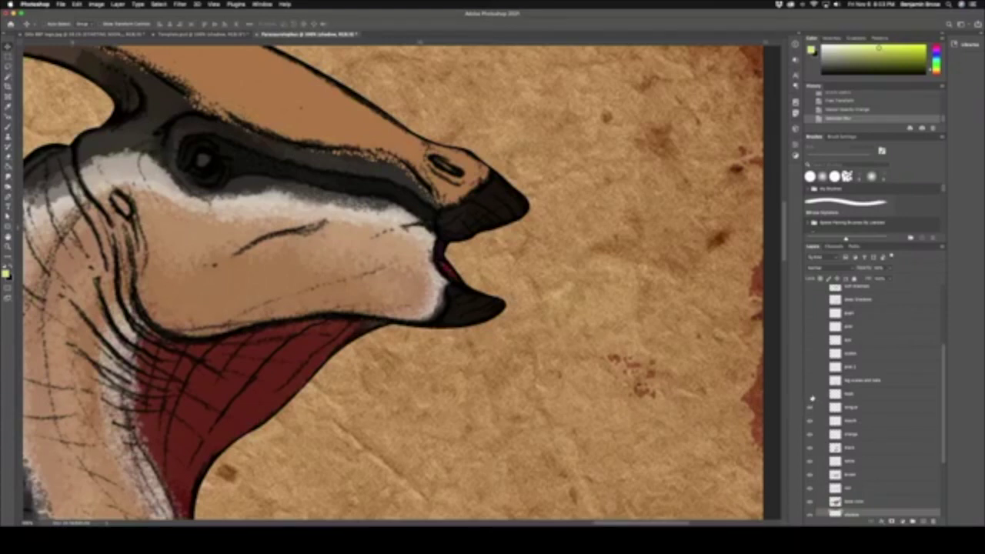
left_click(810, 395)
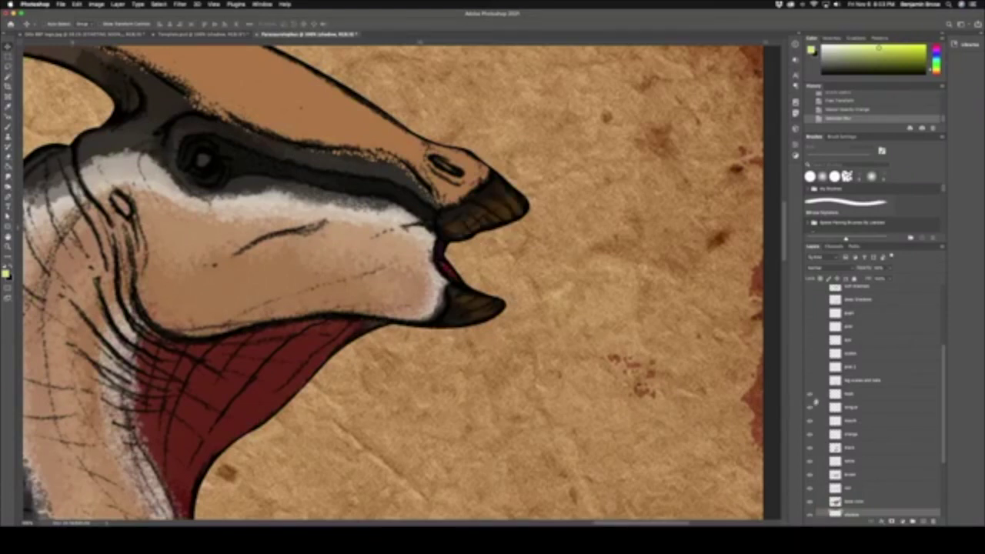
scroll(499, 181, "up", 5)
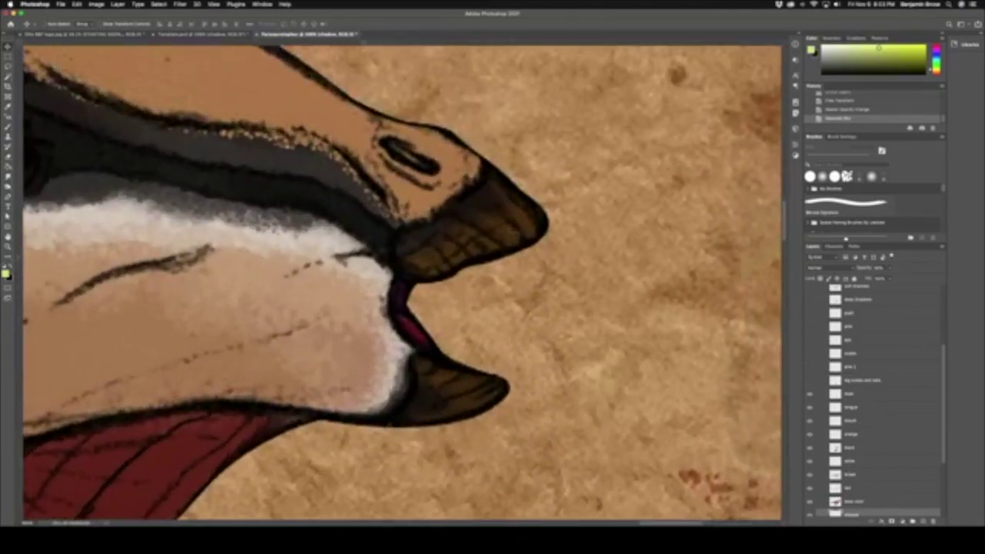
Step: Browse the brush presets for the skin-texture and scale brushes
scroll(943, 194, "down", 3)
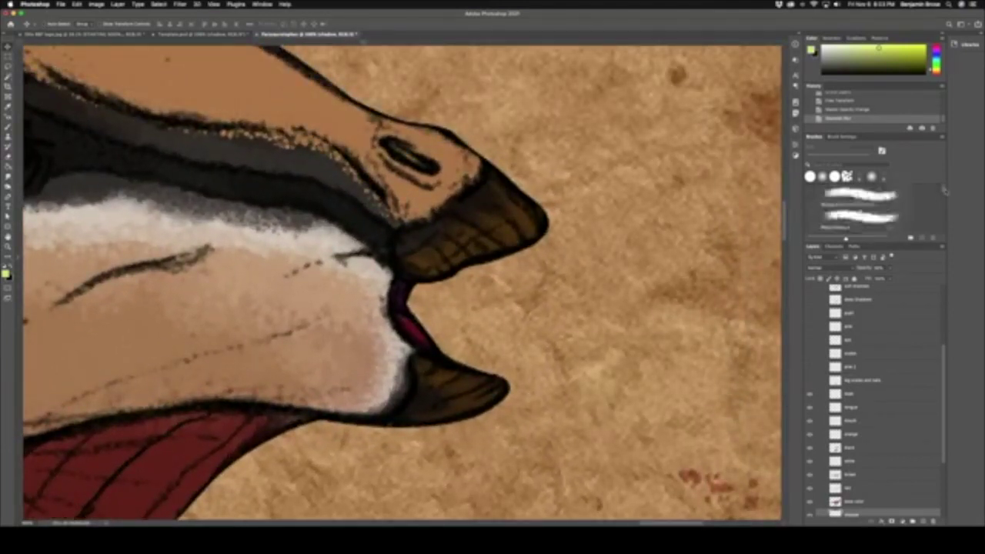
scroll(940, 198, "down", 2)
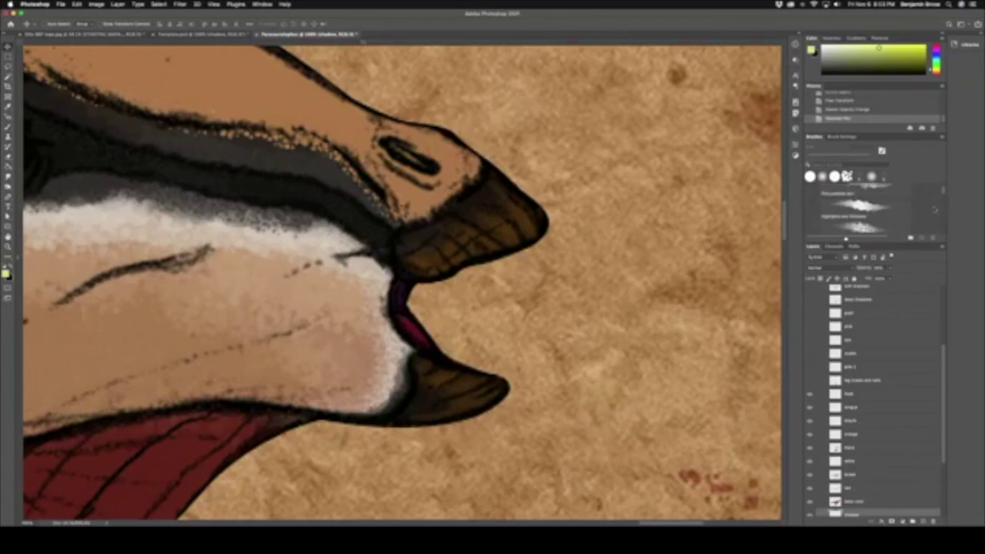
scroll(877, 208, "down", 4)
scroll(877, 208, "down", 3)
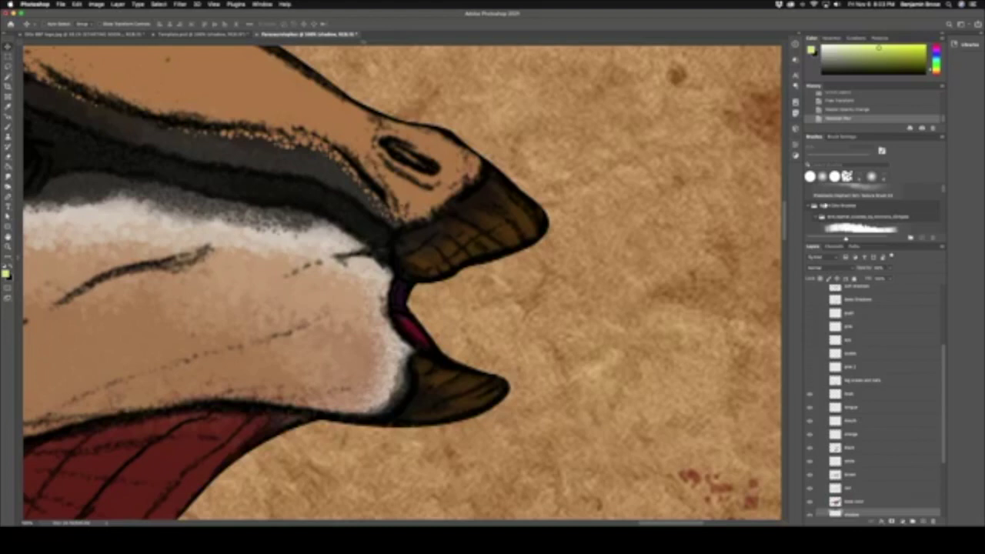
scroll(874, 208, "down", 2)
scroll(871, 207, "down", 4)
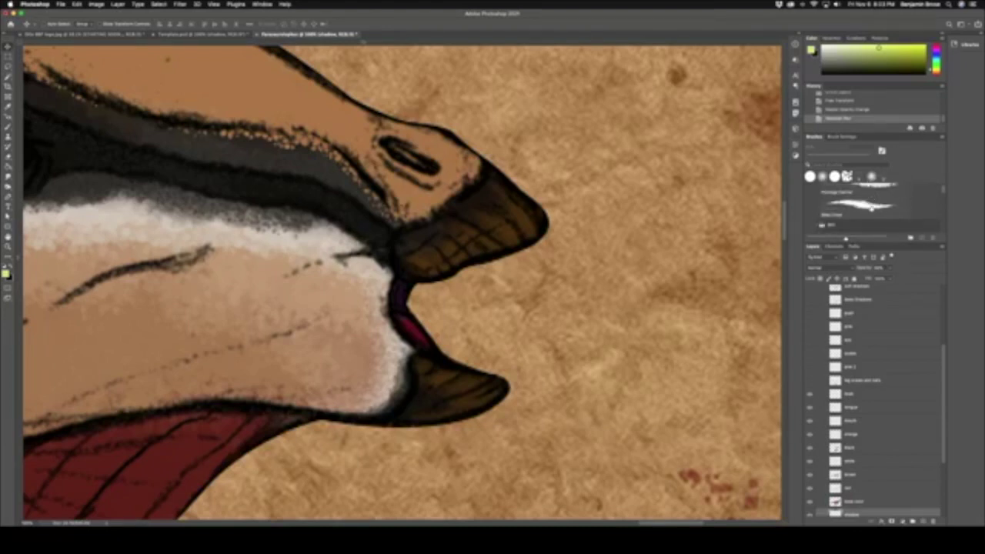
scroll(870, 209, "down", 2)
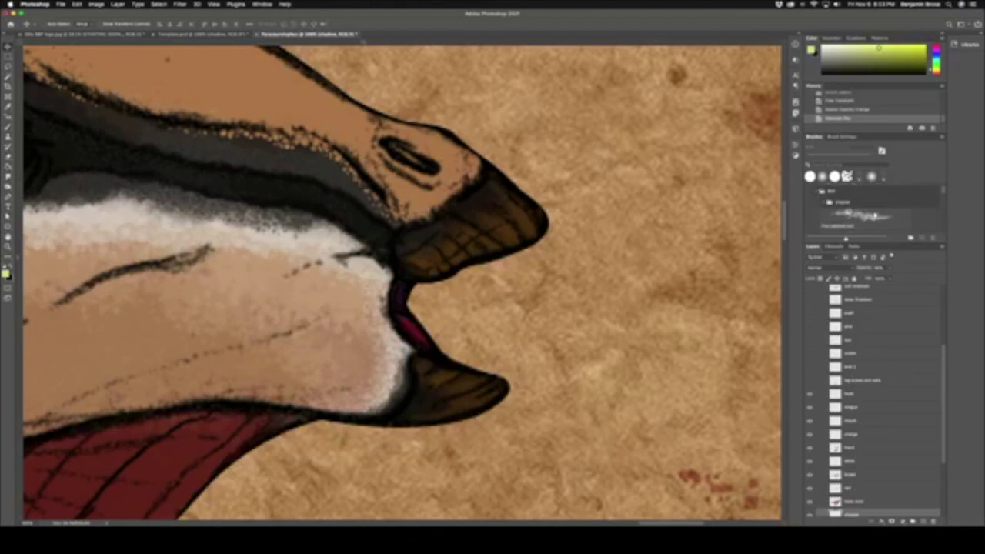
scroll(875, 217, "down", 2)
scroll(862, 214, "down", 2)
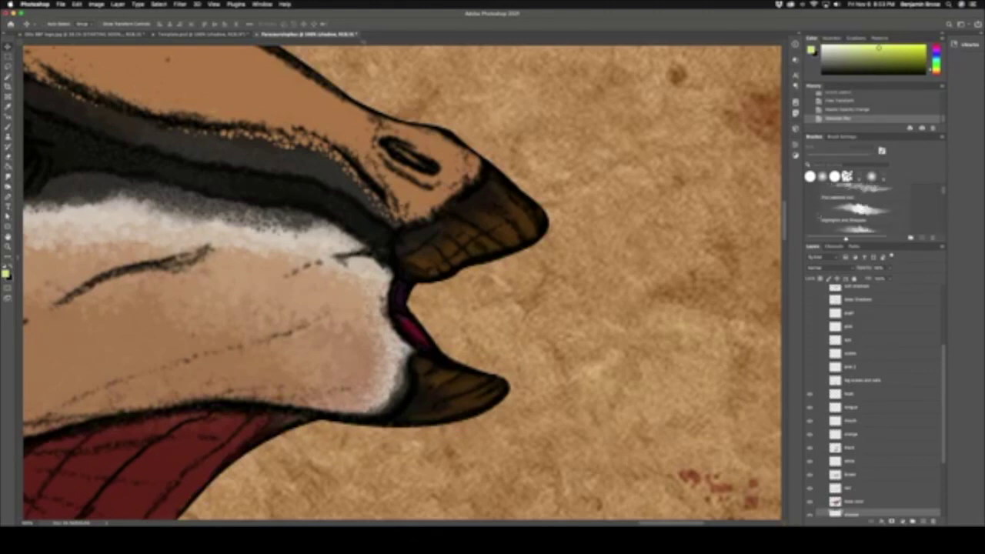
scroll(871, 217, "down", 2)
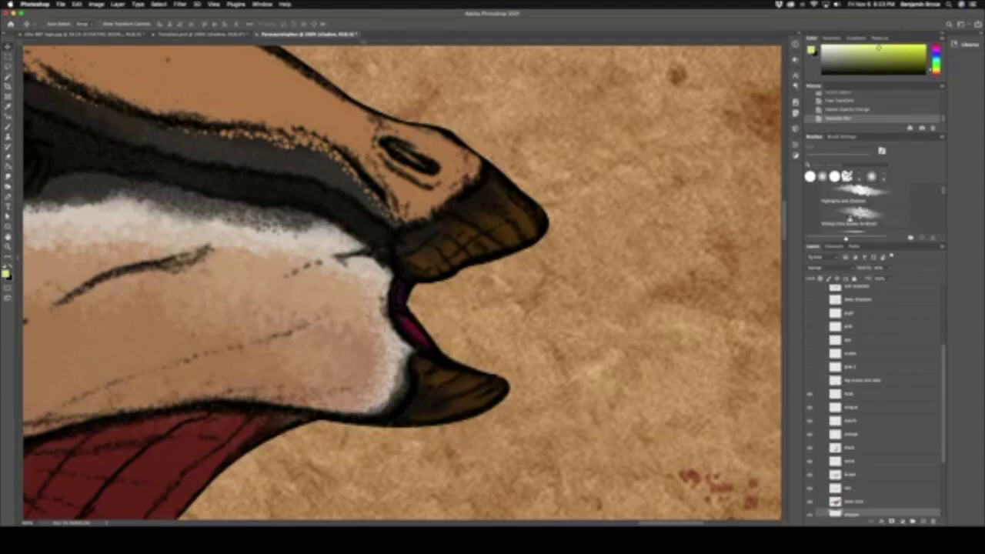
scroll(885, 217, "down", 2)
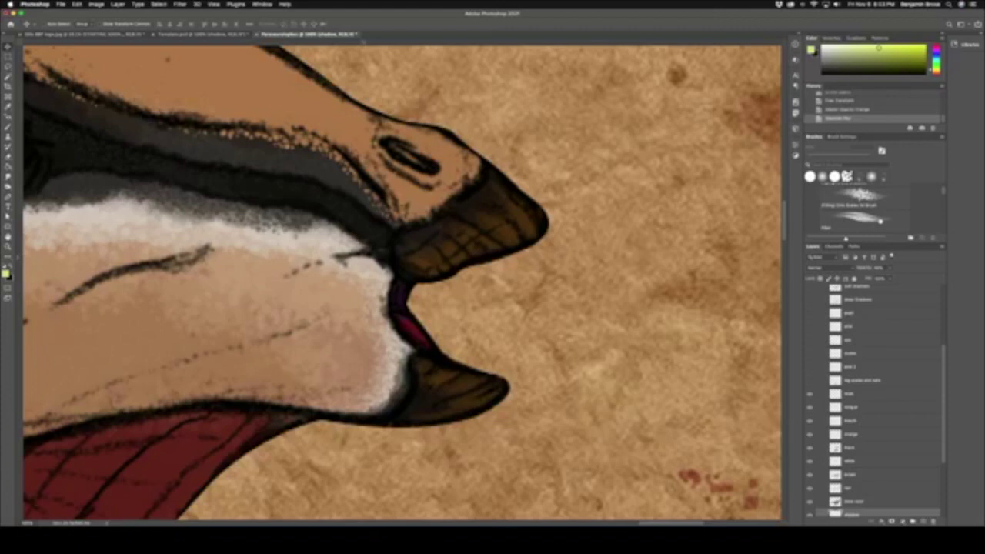
Step: Show the scales and nails layer above the beak, inspect it on the limbs and feet, and make the pink 2 layer visible
left_click(810, 382)
scroll(499, 396, "down", 3)
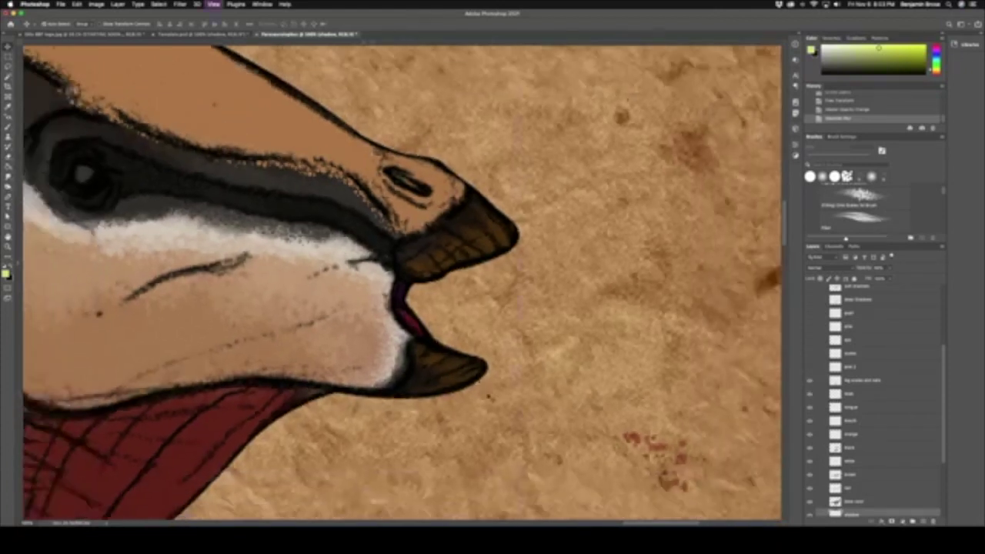
scroll(517, 284, "up", 5)
scroll(517, 285, "down", 10)
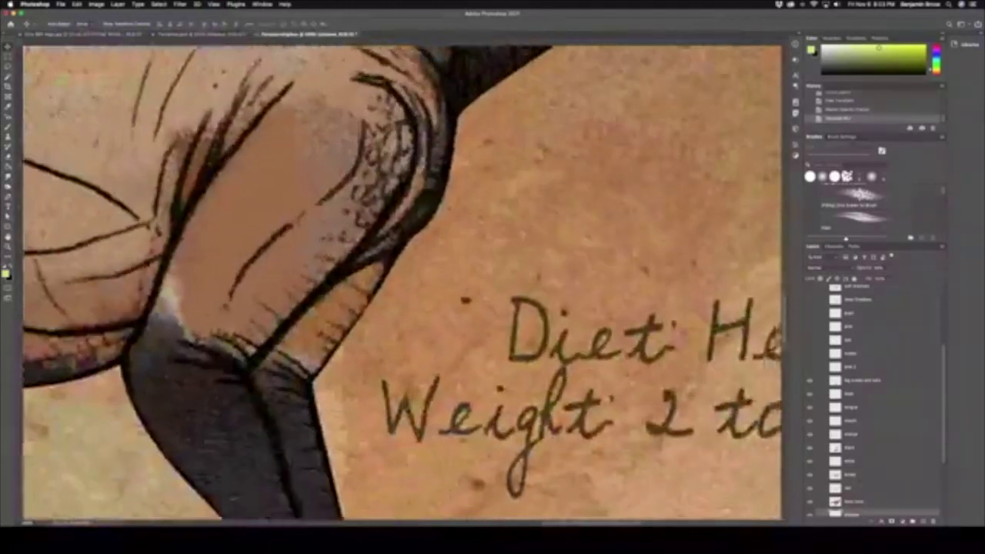
scroll(432, 374, "down", 10)
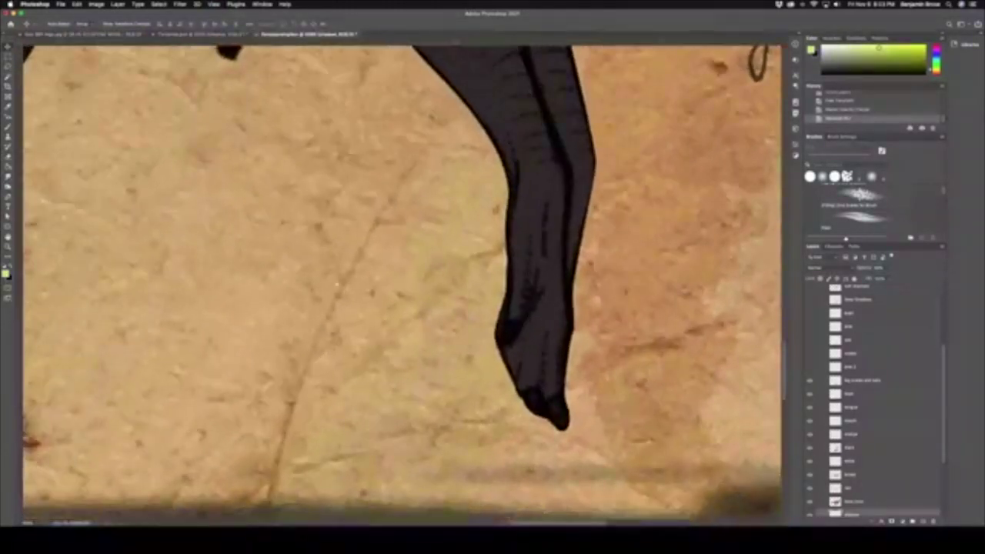
scroll(422, 219, "right", 2)
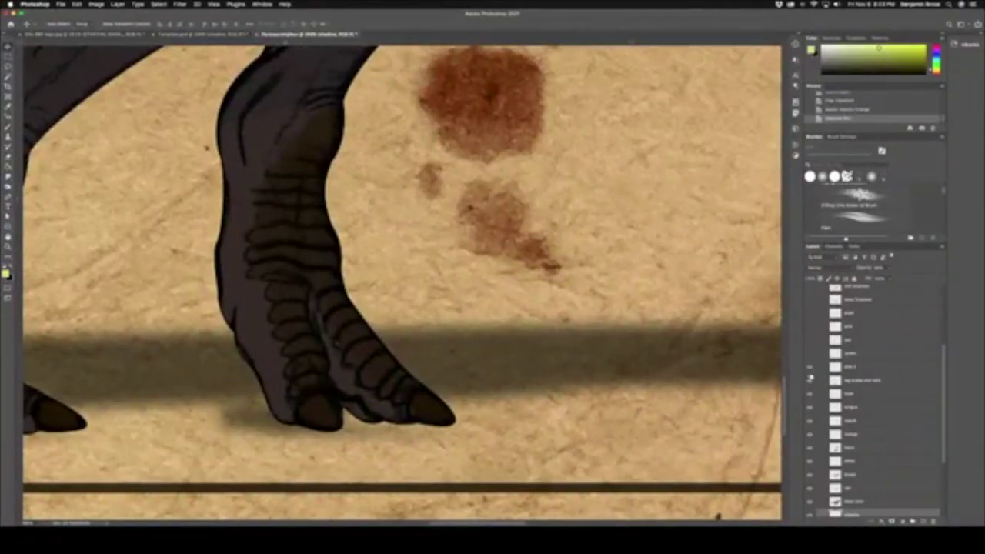
Step: Return to the head and make the scales layer visible to check the scale detail along the neck
key("super+minus")
scroll(649, 241, "up", 10)
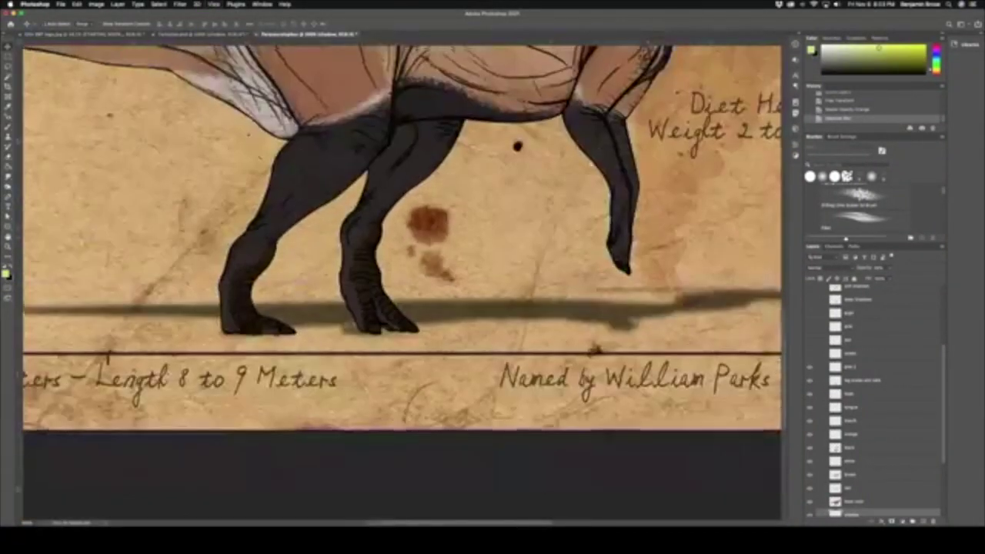
scroll(546, 214, "up", 8)
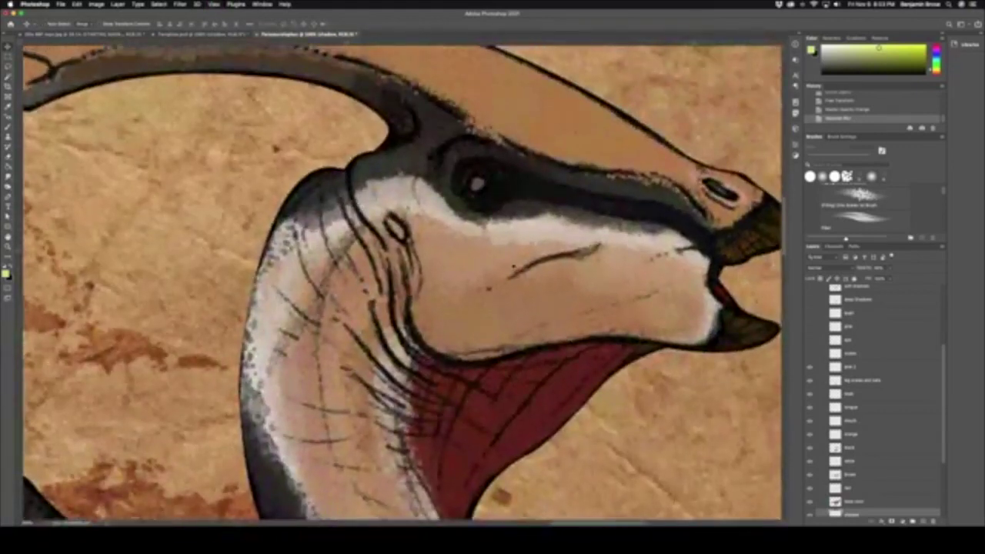
left_click_drag(532, 265, 471, 303)
scroll(471, 302, "up", 3)
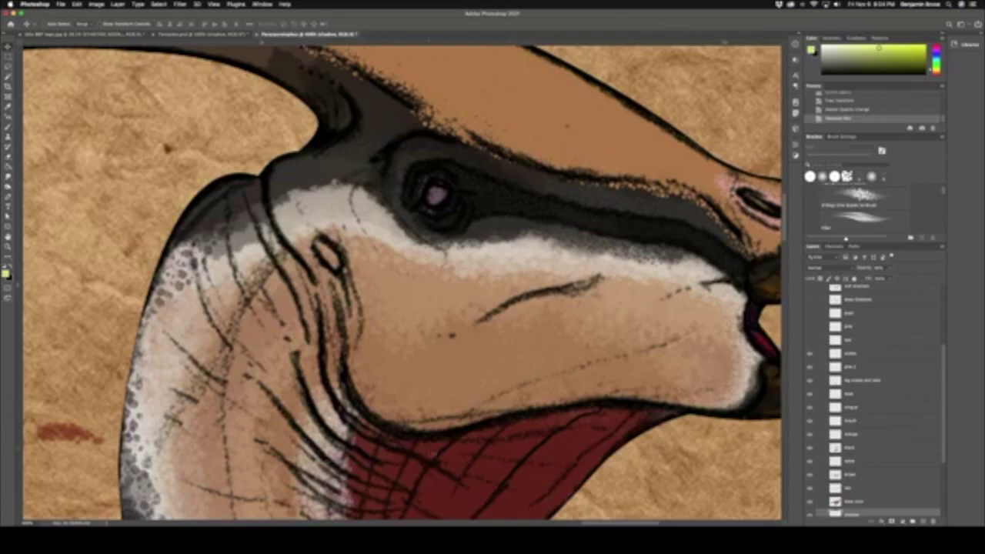
Step: Toggle the scales layer off and on to compare the scale patch on the upper front limb
scroll(432, 451, "down", 3)
scroll(464, 278, "up", 8)
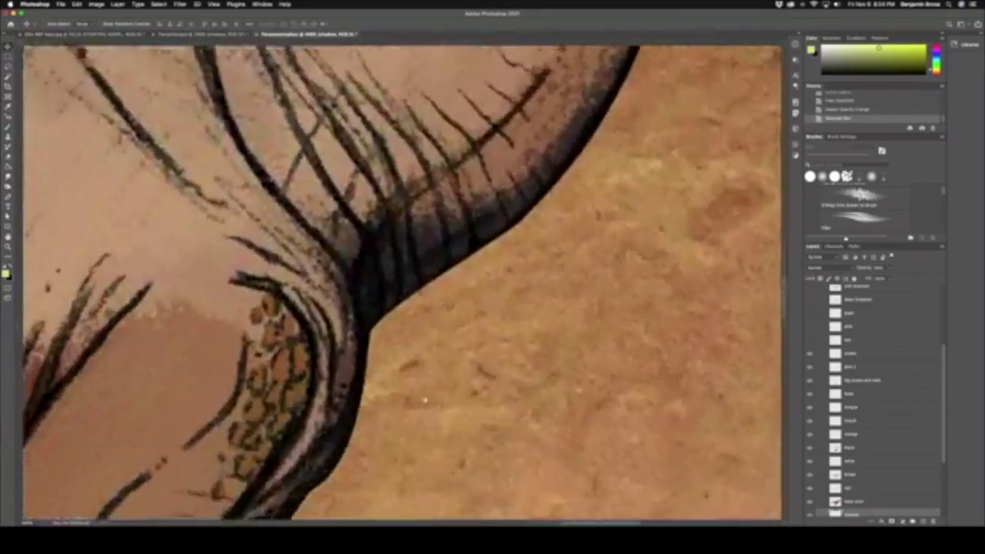
scroll(424, 399, "down", 3)
left_click(810, 354)
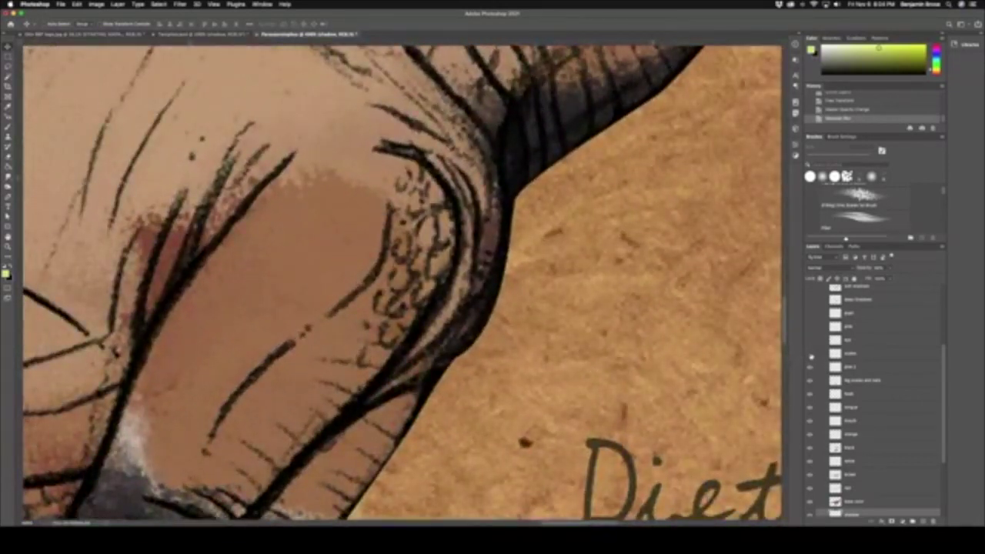
left_click(810, 354)
Step: Make the eye, pink and pupil layers visible in turn, with the view close on the head
scroll(544, 328, "up", 2)
scroll(544, 327, "up", 10)
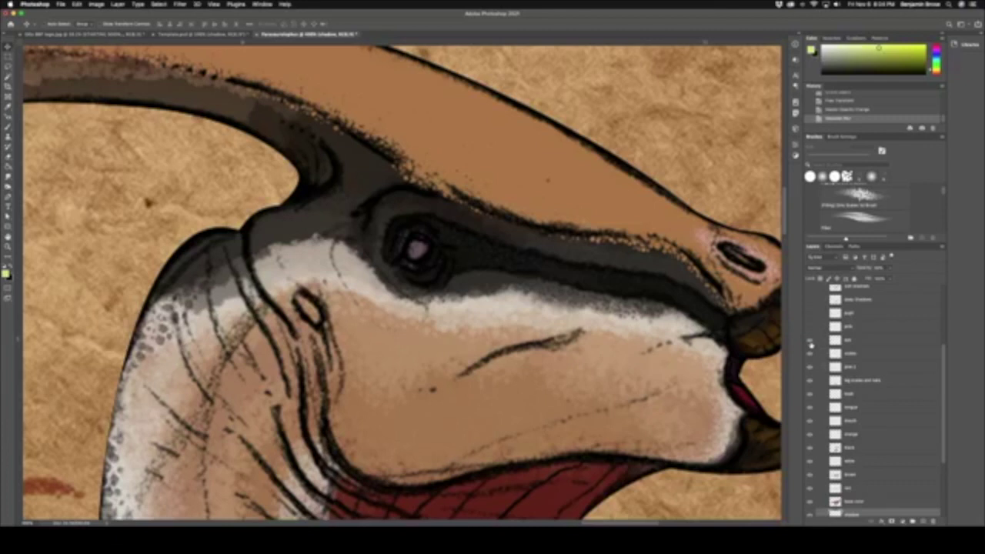
left_click(810, 339)
left_click(809, 328)
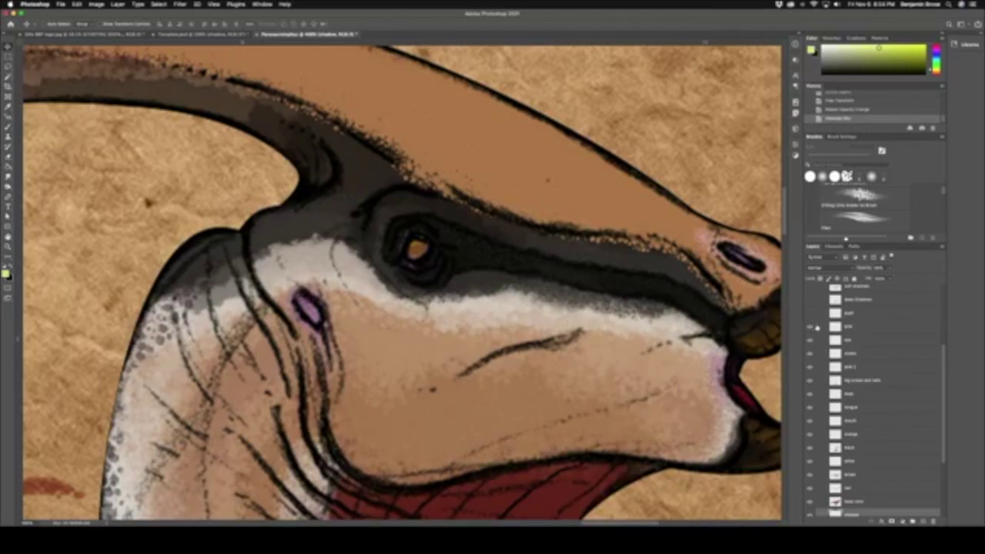
key("super+equal")
left_click(810, 327)
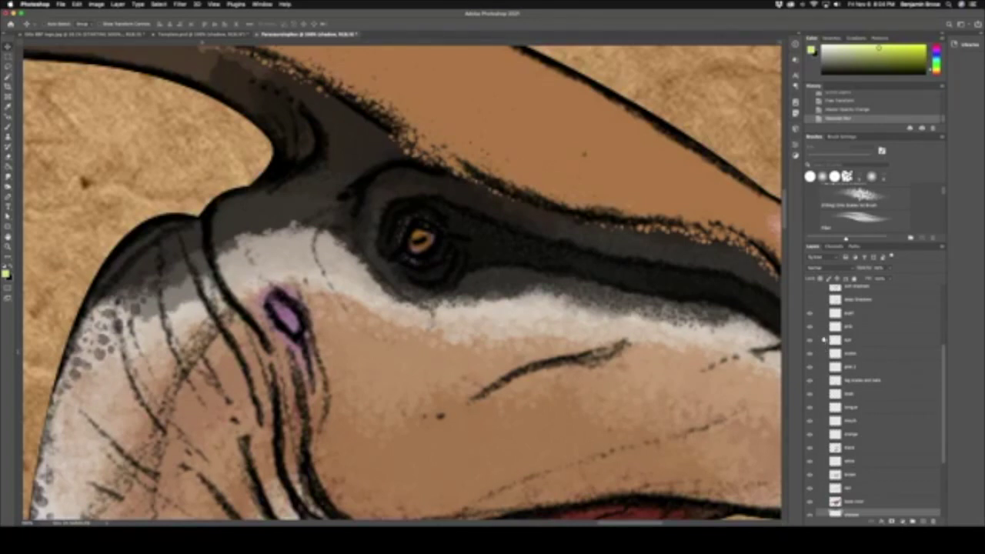
Step: Return close to the head and make the deep shadows and soft shadows layers visible
left_click_drag(946, 361, 945, 321)
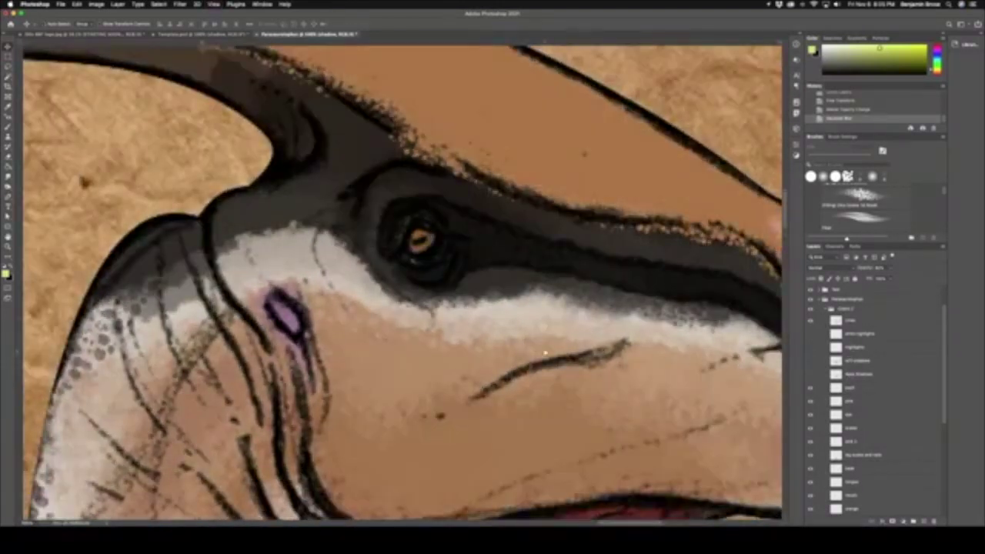
scroll(545, 350, "up", 2)
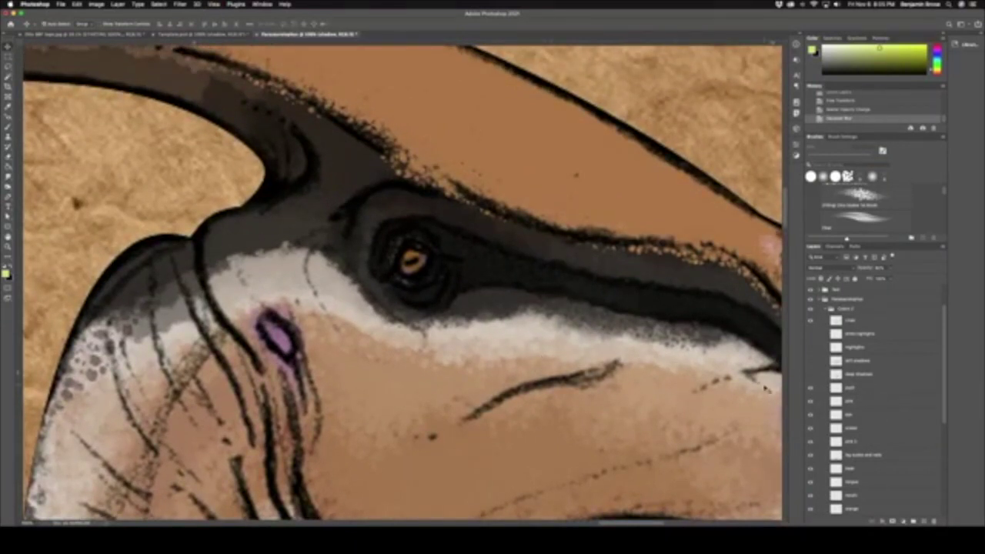
key("super+0")
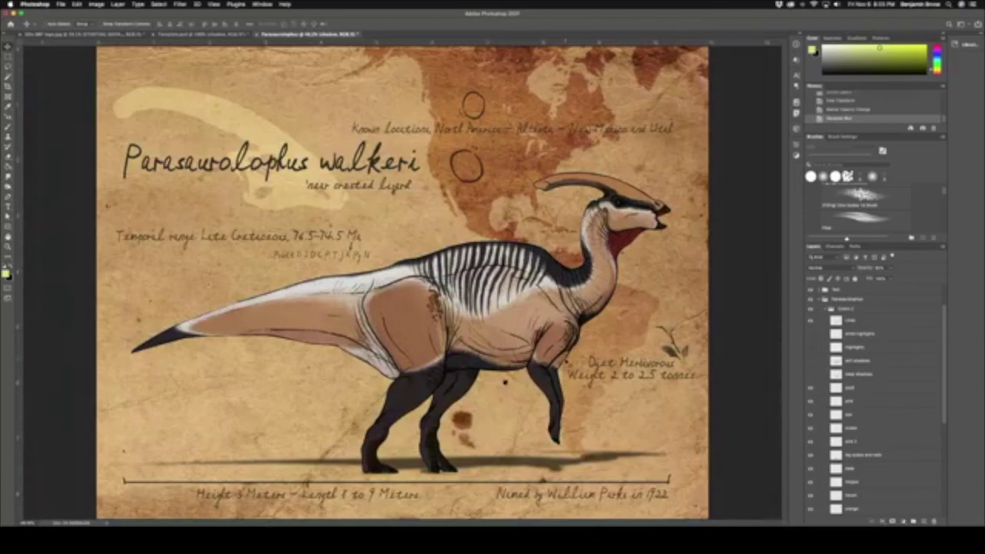
key("super+equal")
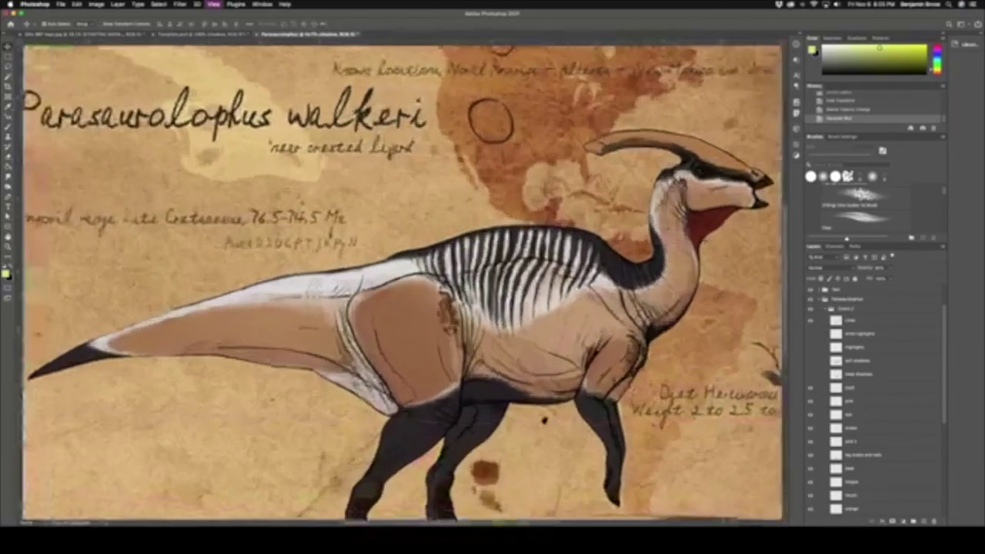
scroll(401, 284, "right", 15)
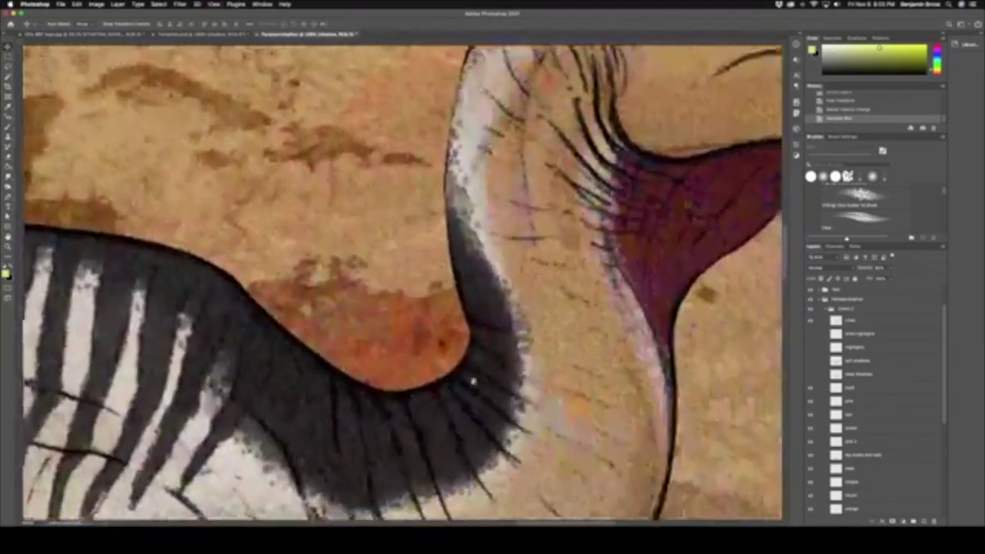
scroll(447, 482, "up", 5)
key("super+equal")
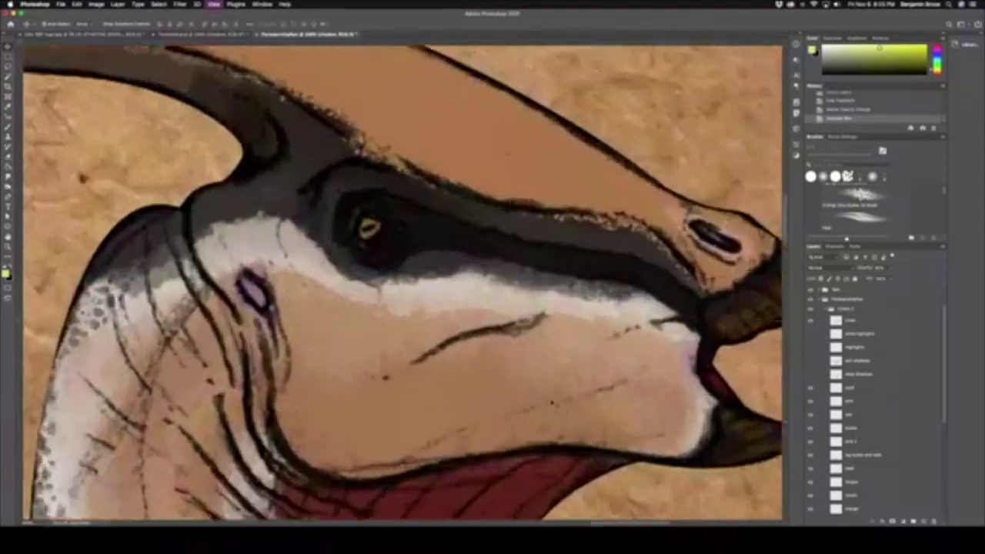
scroll(530, 392, "left", 5)
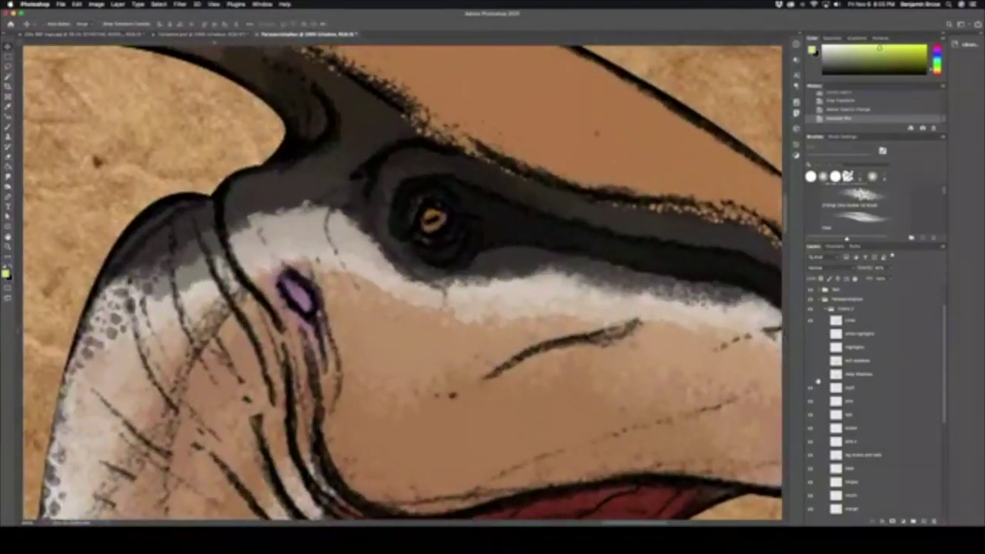
left_click(812, 381)
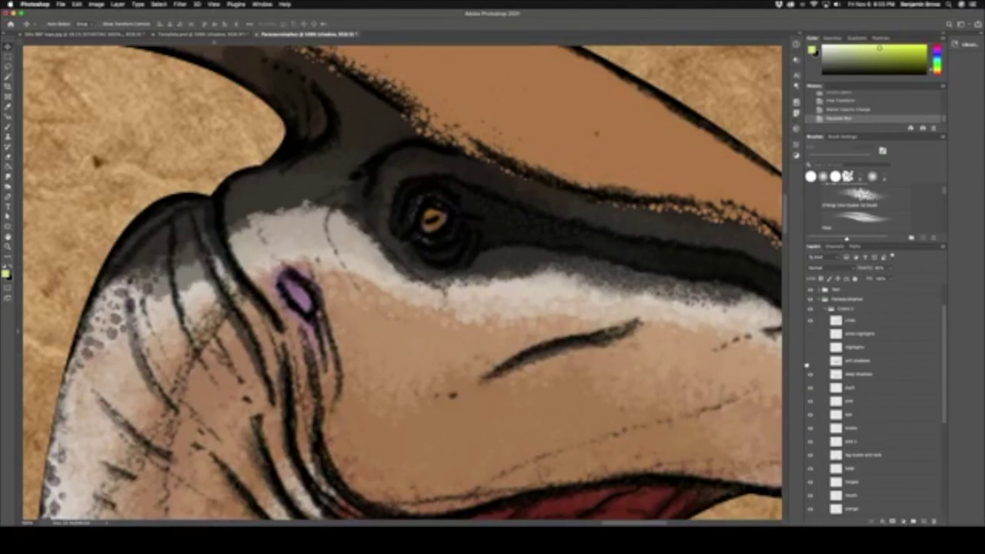
left_click(810, 361)
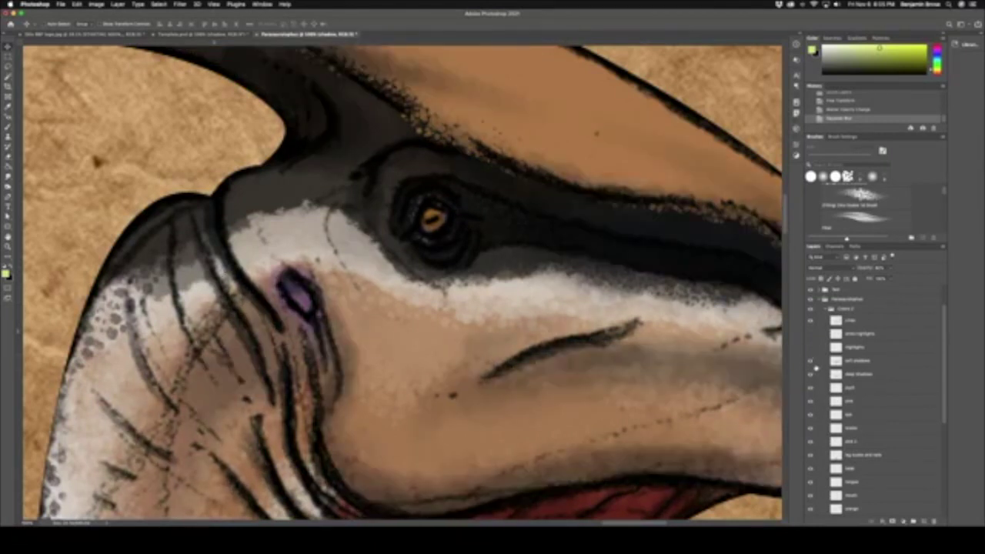
Step: Make the highlights and white highlights layers visible, keeping the eye and cheek in view
left_click_drag(614, 360, 588, 378)
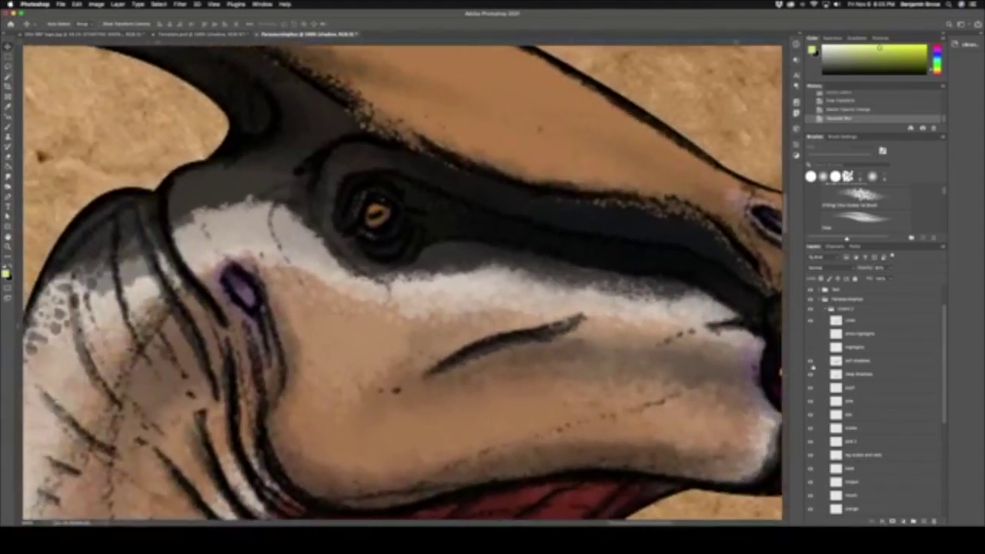
left_click(811, 360)
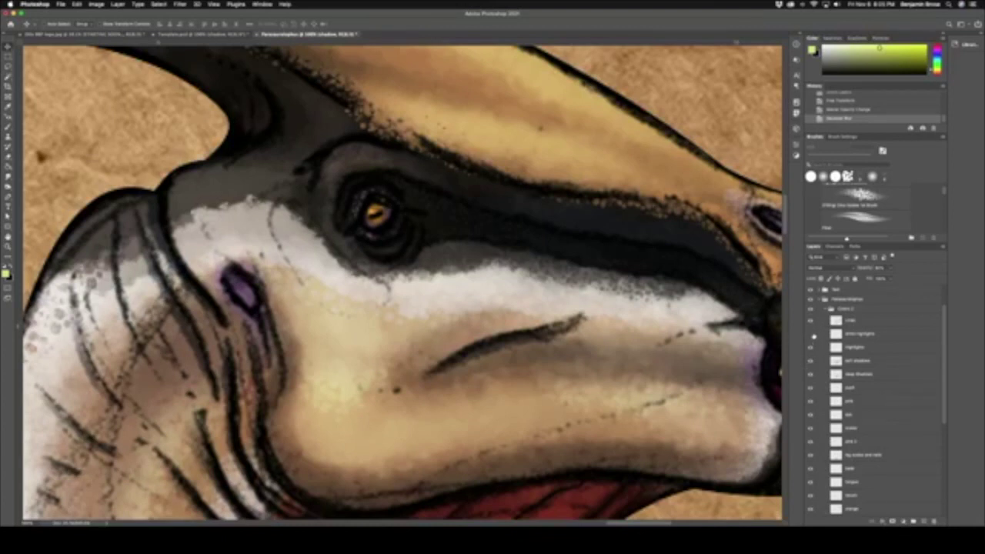
left_click(812, 334)
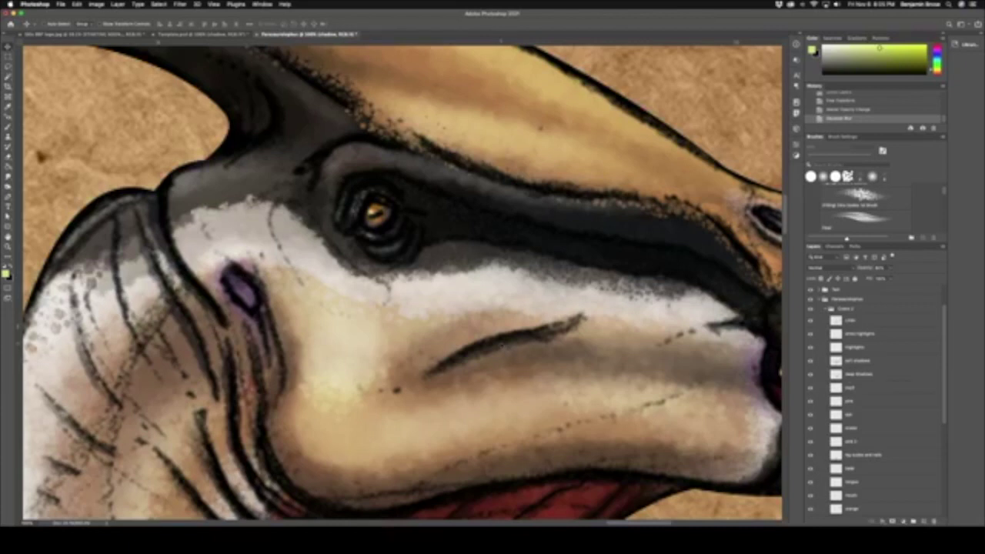
Step: Inspect the finished shading on the whole dinosaur, then closely on the thigh, belly and striped flank
key("super+0")
key("super+h")
scroll(498, 326, "up", 4)
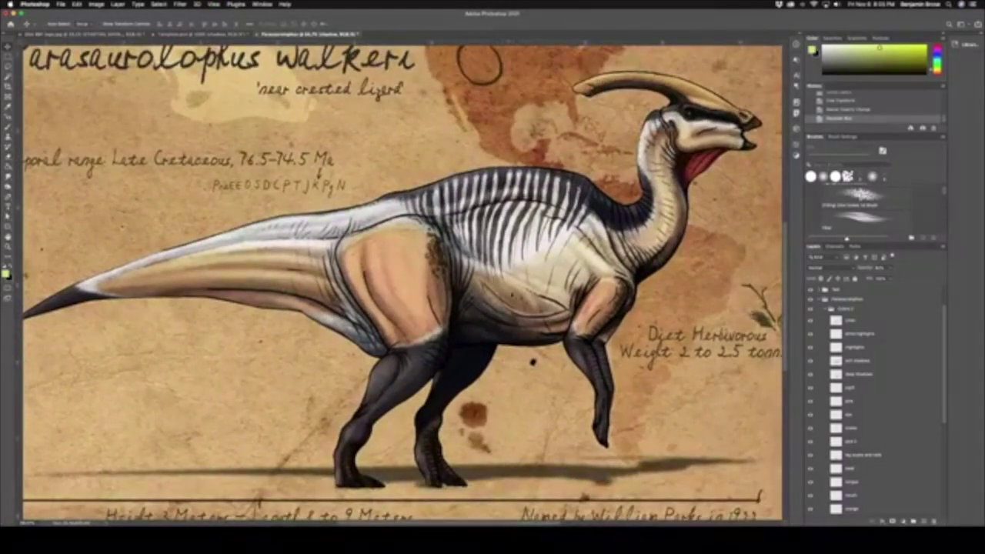
key("super+plus")
key("super+plus")
scroll(562, 288, "right", 5)
scroll(562, 287, "up", 1)
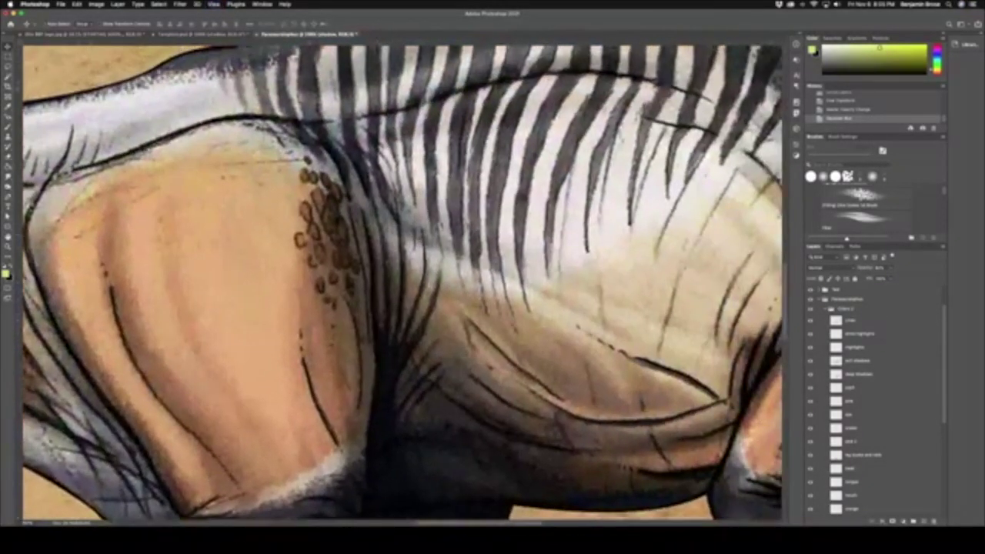
scroll(405, 283, "right", 8)
scroll(405, 283, "up", 2)
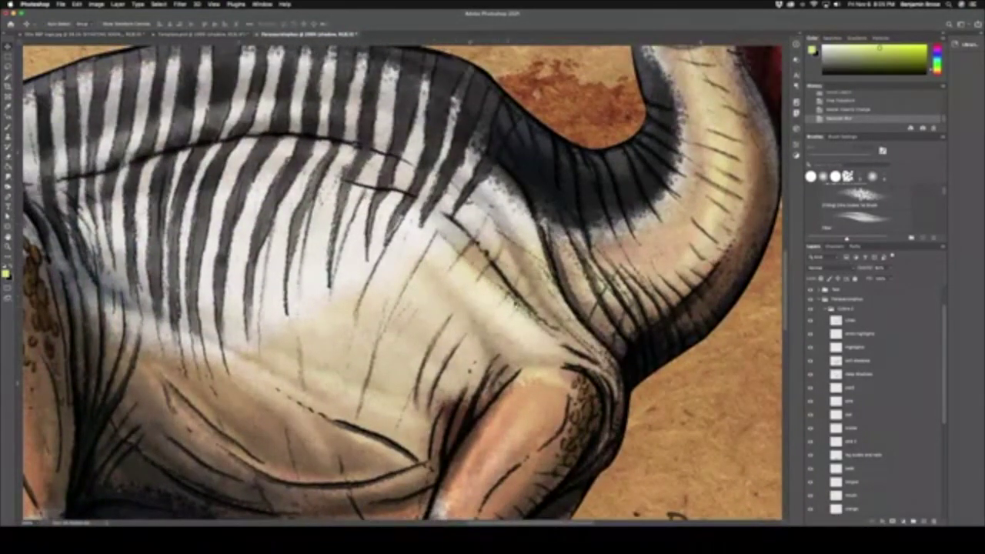
Step: Examine the shading and highlights along the back and neck up to the head and crest
scroll(516, 350, "up", 3)
scroll(515, 350, "right", 1)
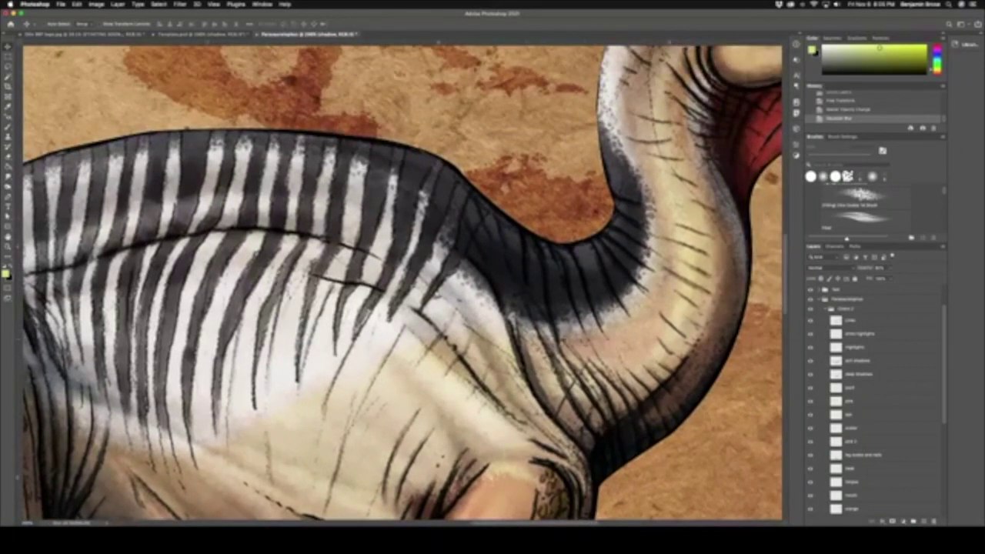
scroll(610, 320, "up", 3)
scroll(611, 320, "right", 3)
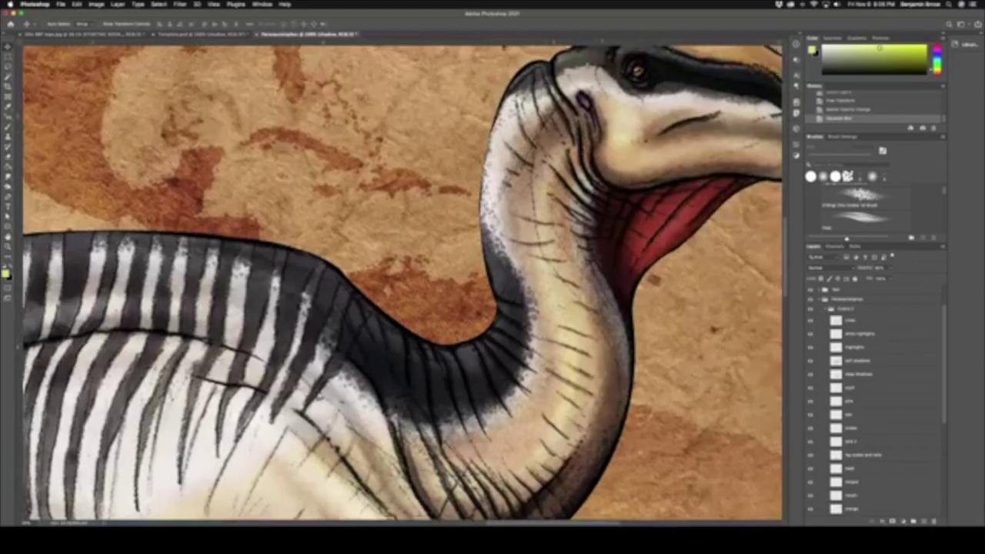
scroll(401, 283, "up", 3)
scroll(402, 282, "right", 3)
scroll(477, 176, "up", 3)
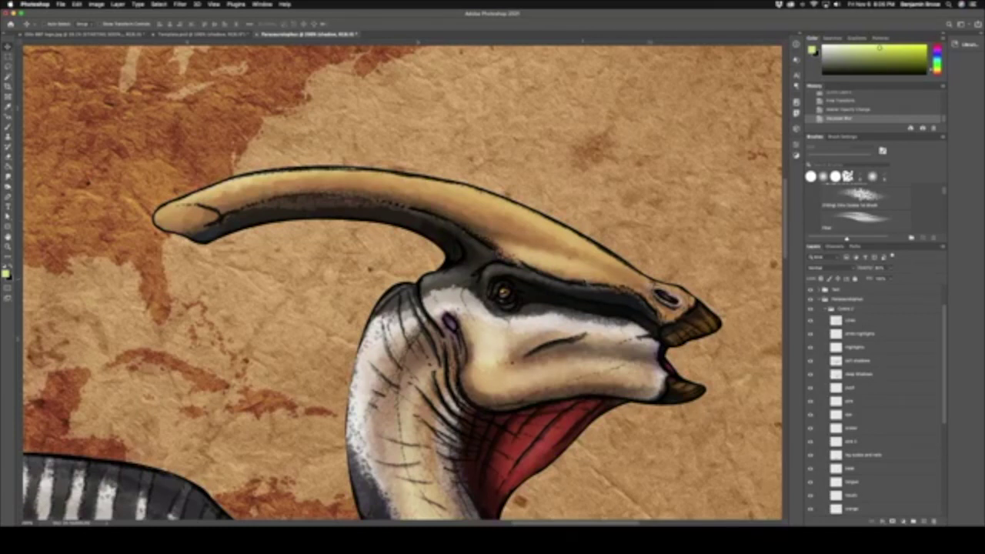
Step: With the whole painting in view, hide the highlights and soft shadows layers and toggle the deep shadows layer to compare
key("super+0")
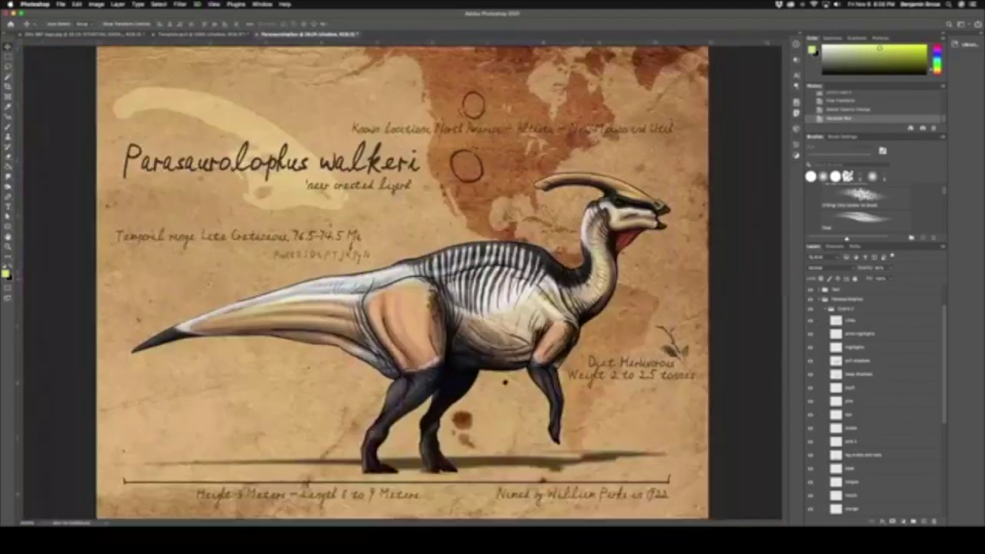
key("super+0")
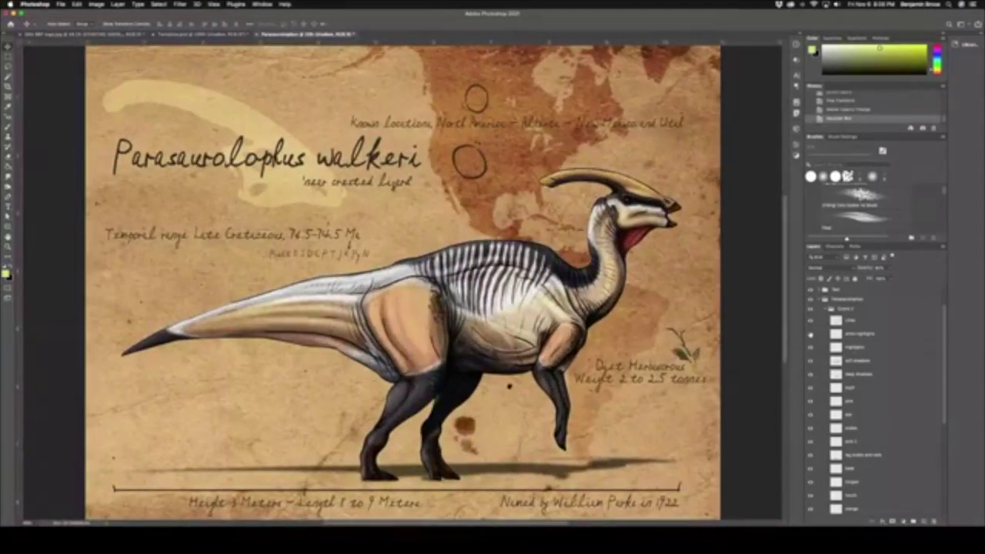
left_click(810, 360)
left_click(814, 347)
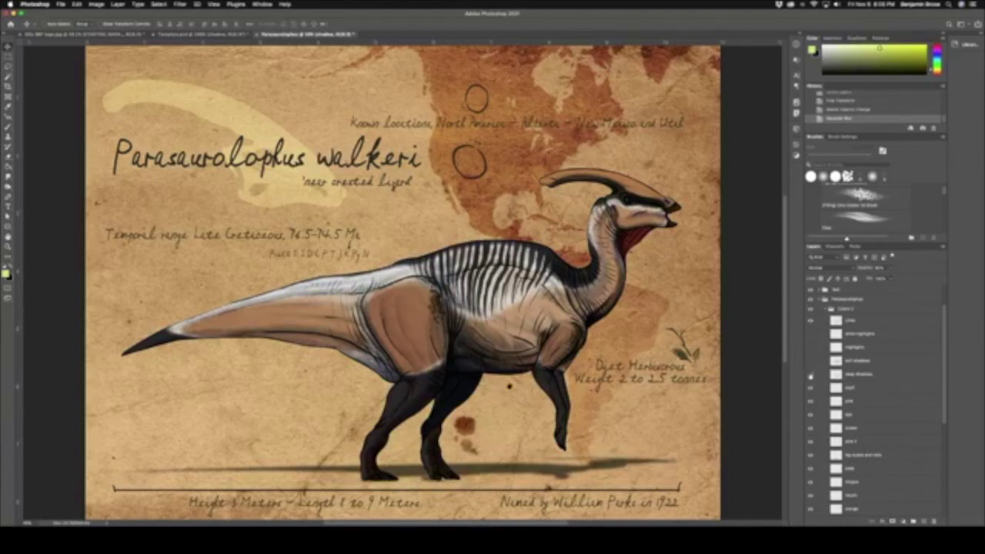
left_click(810, 375)
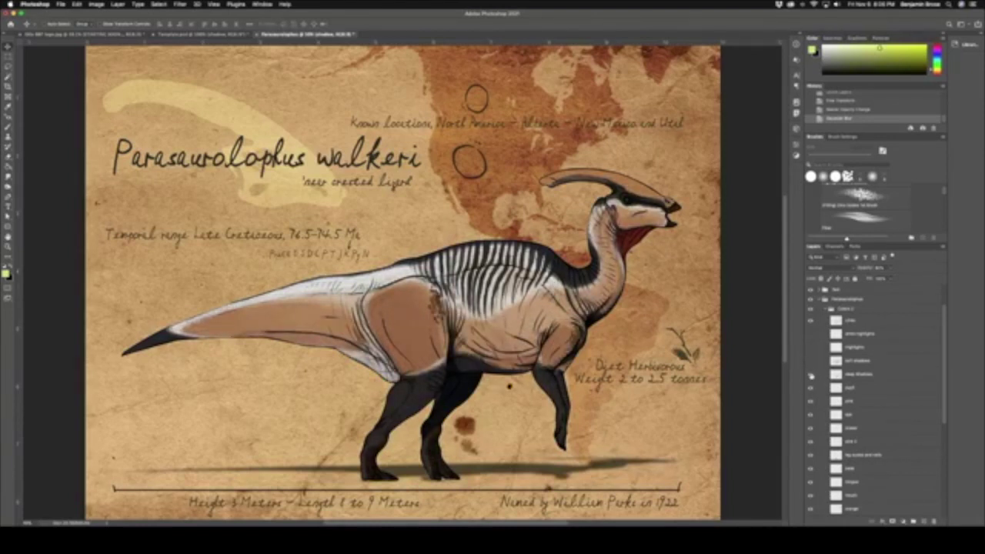
left_click(811, 376)
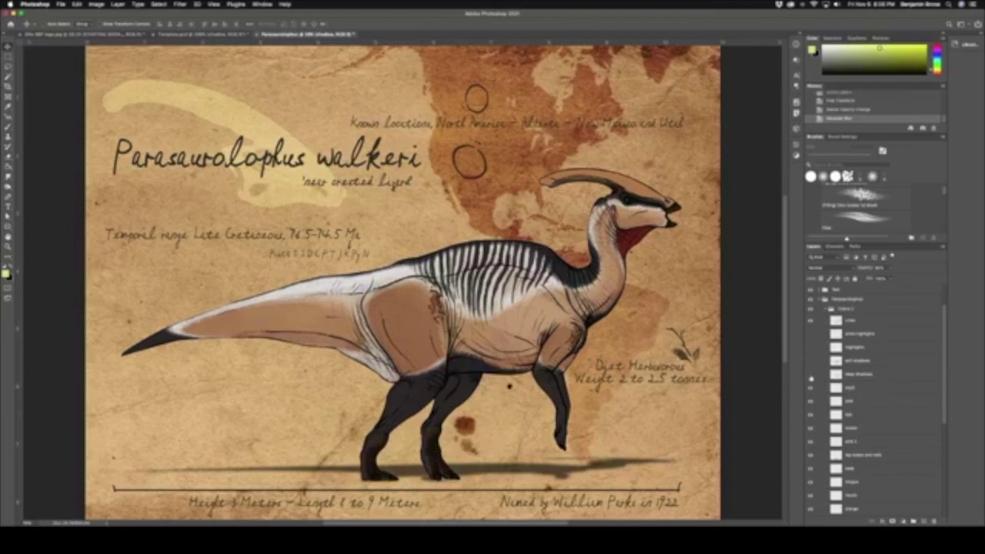
left_click(810, 375)
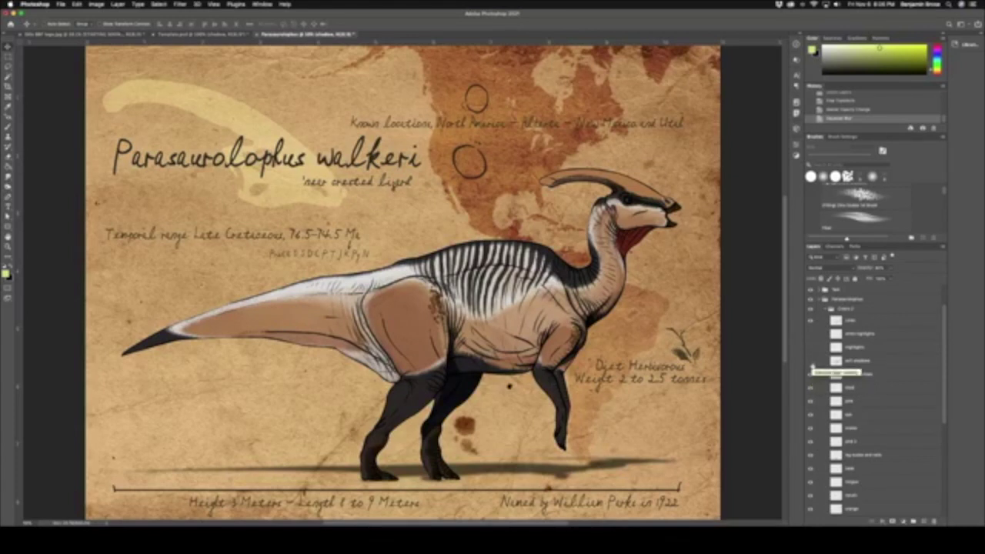
Step: Show the soft shadows, highlights and white highlights layers again to compare their effect on the whole dinosaur
left_click(811, 361)
left_click(813, 349)
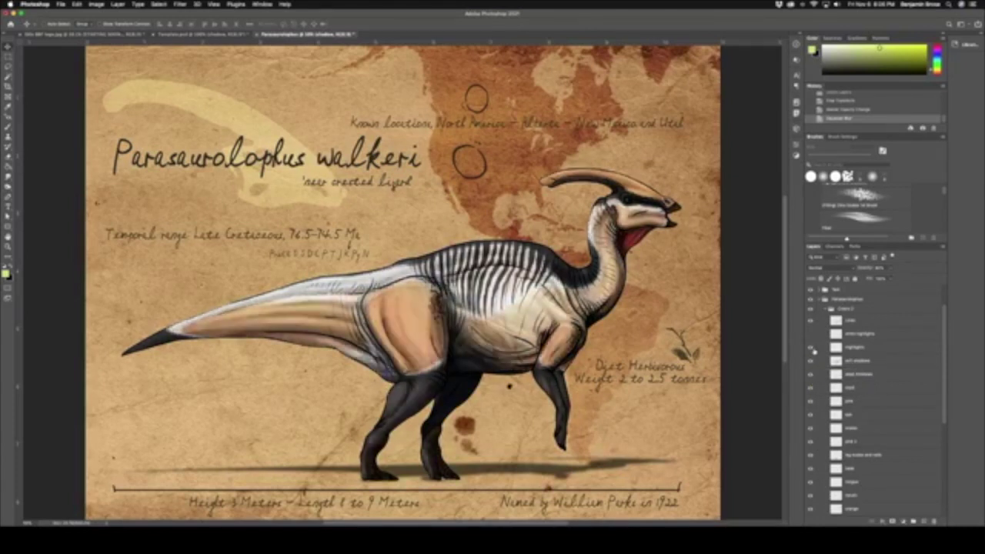
left_click(813, 360)
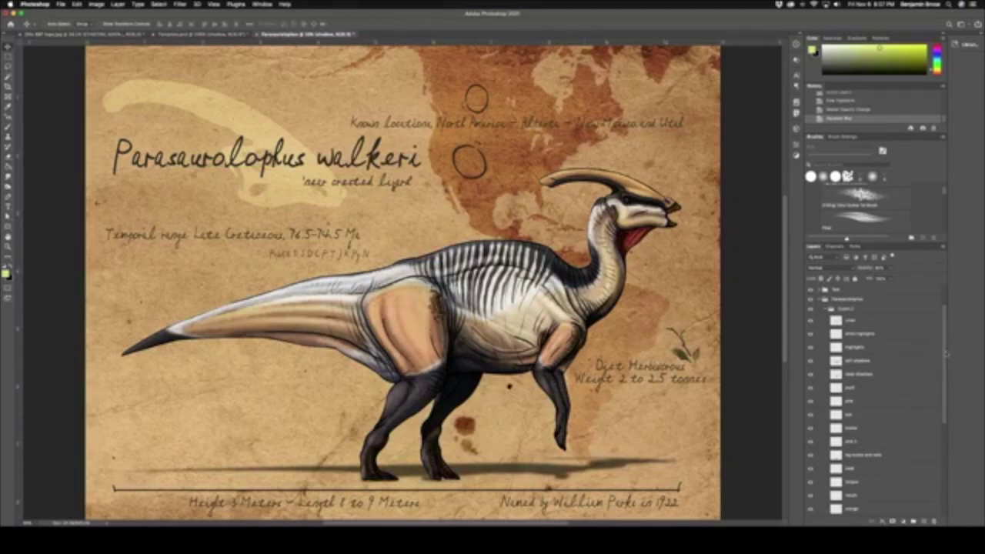
Step: Review the top of the painting's layer stack and switch to the Template.psd document
left_click_drag(945, 366, 926, 338)
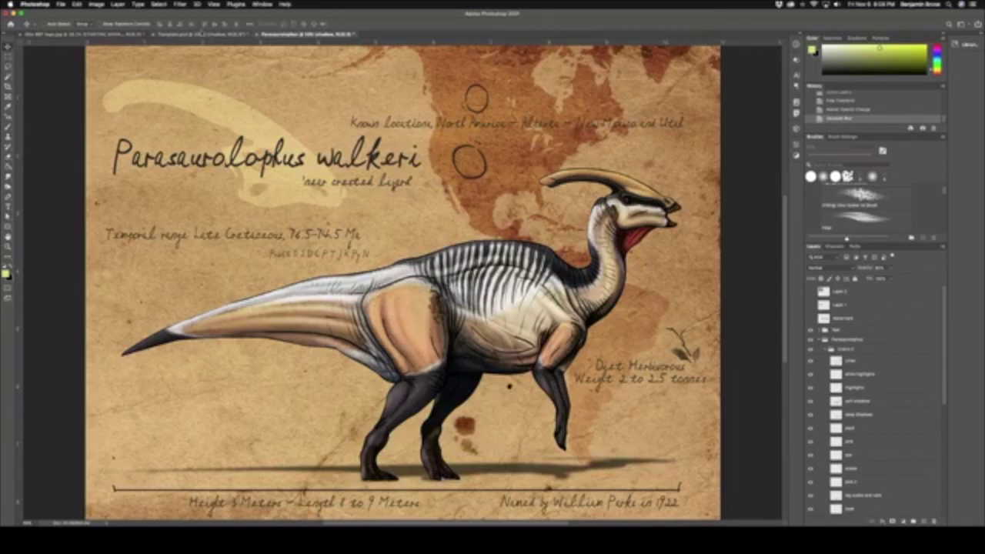
left_click(201, 35)
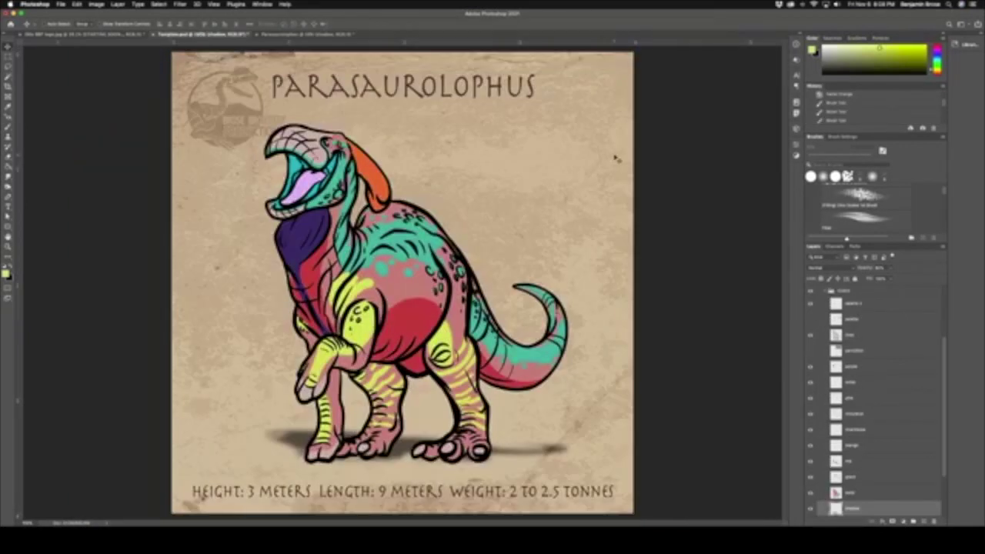